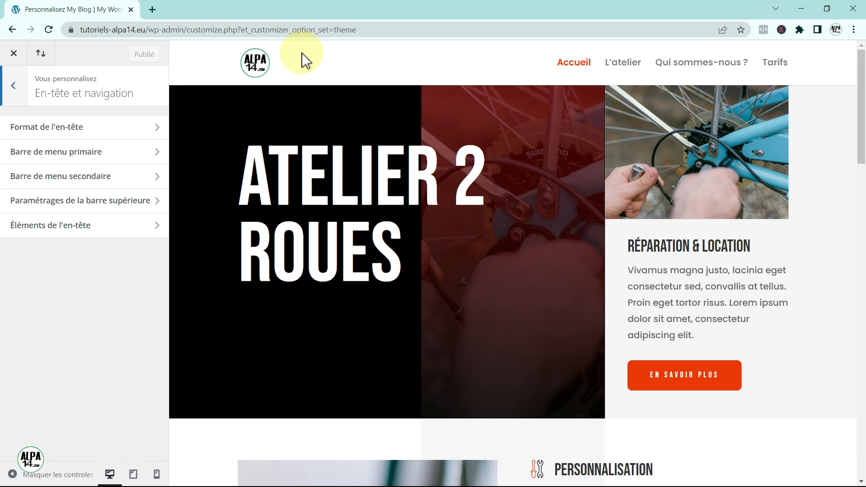
# Leave the theme customizer, open the Divi Theme Builder and start building a global header for the default website template
pyautogui.click(14, 53)
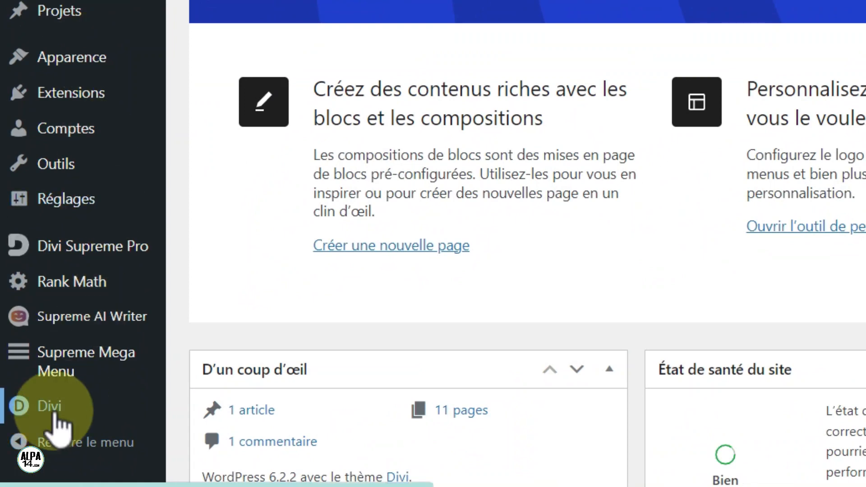
pyautogui.moveTo(57, 417)
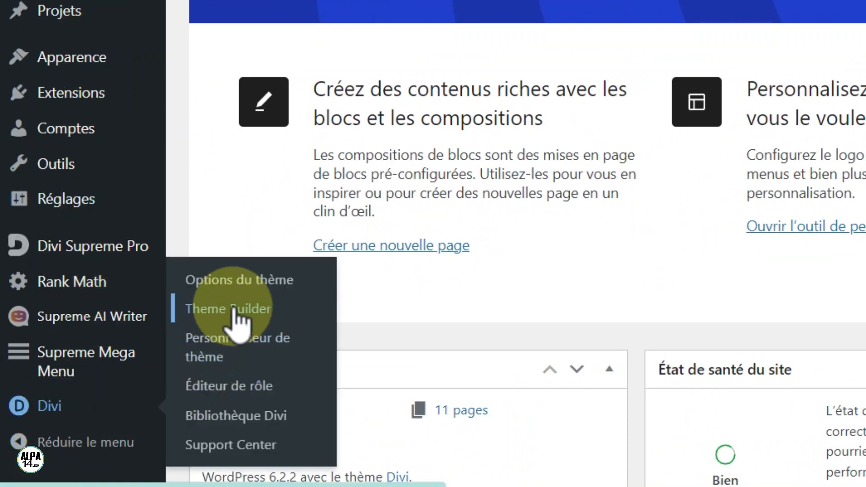
pyautogui.click(233, 309)
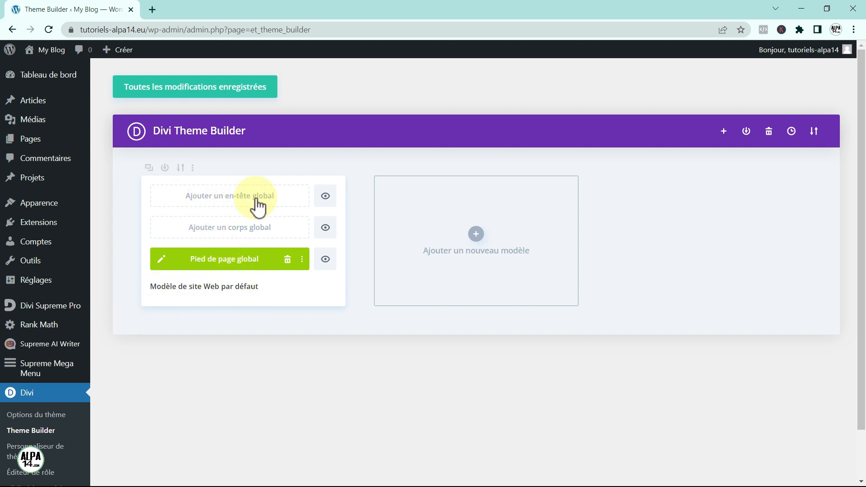
pyautogui.click(224, 197)
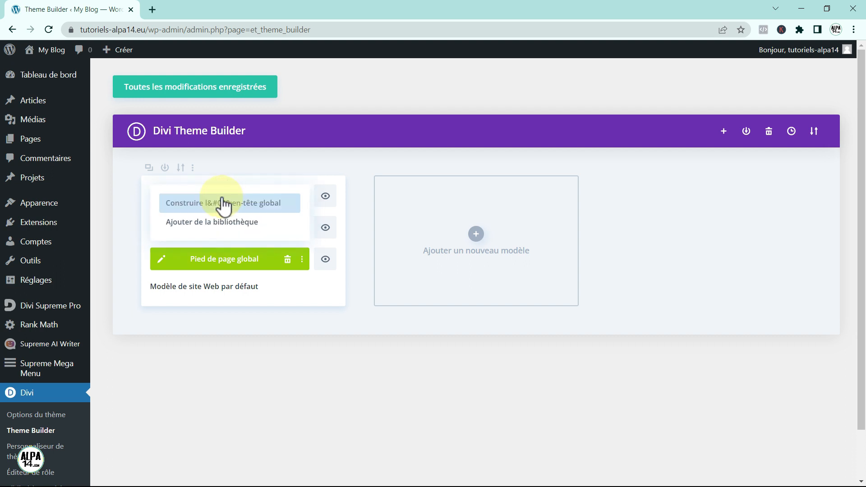
pyautogui.click(219, 201)
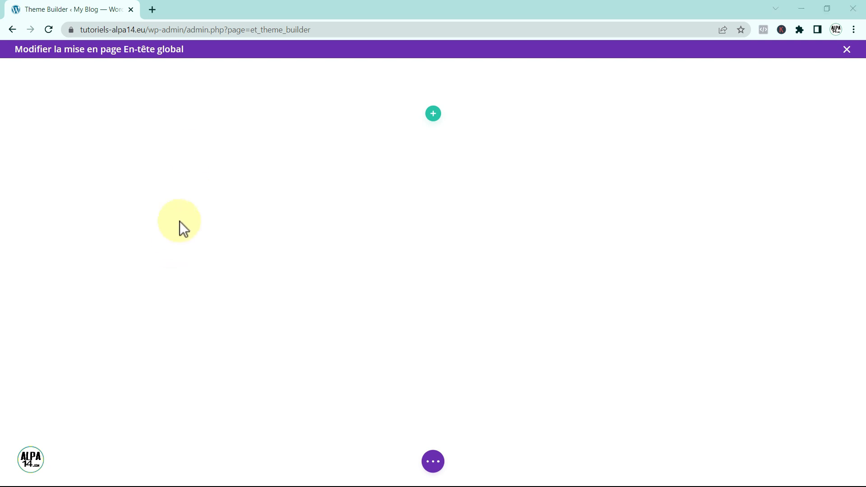
# Insert a three-column row (1/4, 1/2, 1/4) in the header section without adding a module
pyautogui.moveTo(193, 100)
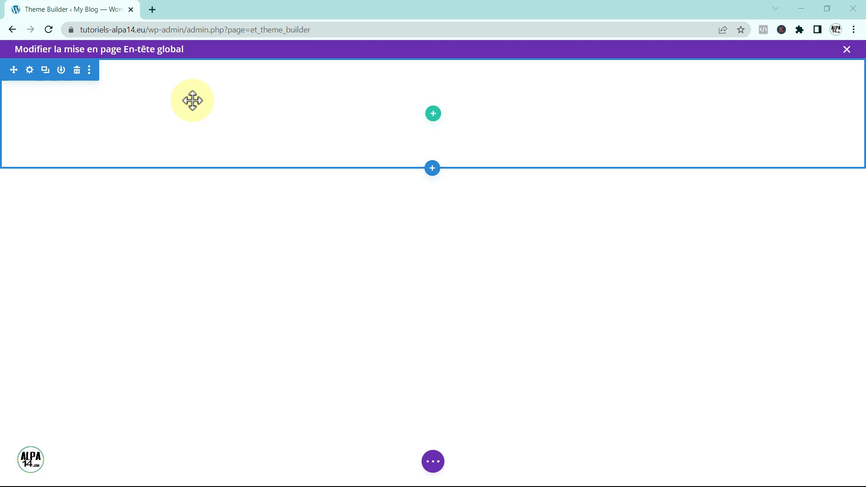
pyautogui.click(432, 116)
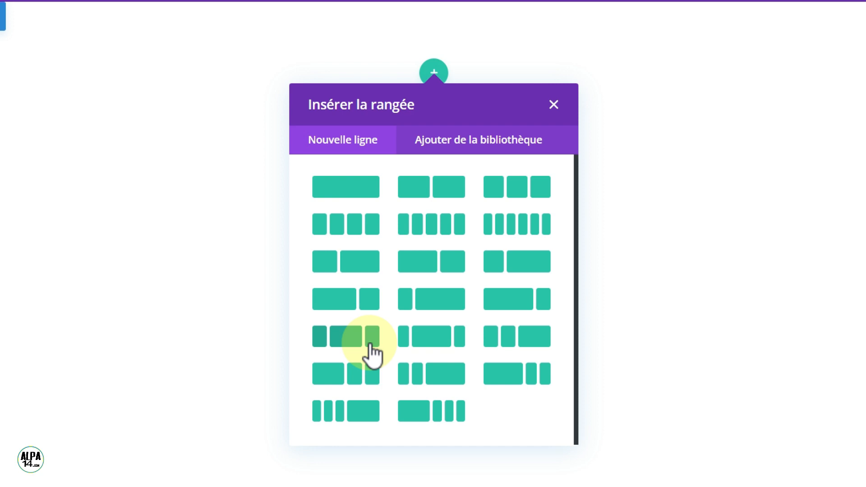
pyautogui.click(347, 334)
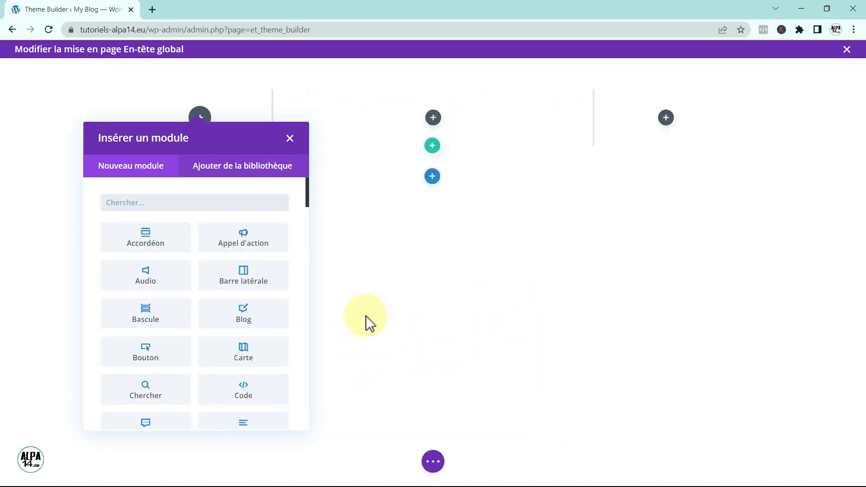
pyautogui.click(285, 139)
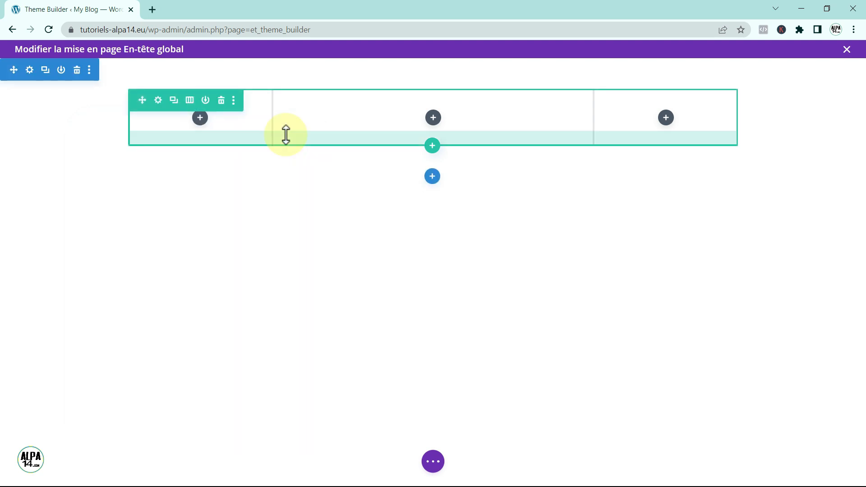
# Enable a custom gutter width for the header row, set the column spacing to 1 and save the row settings
pyautogui.click(157, 100)
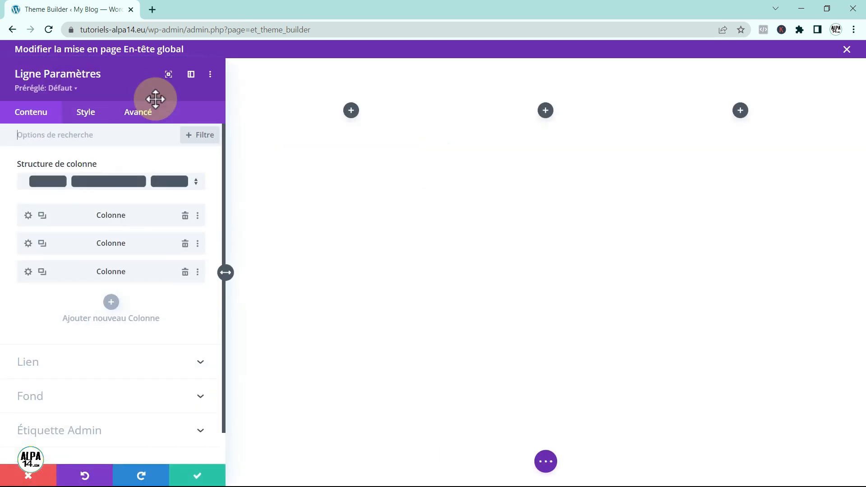
pyautogui.click(84, 112)
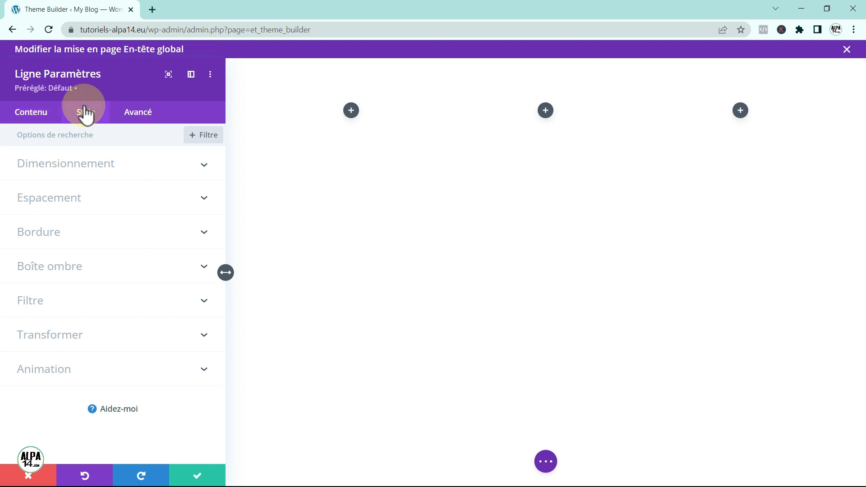
pyautogui.click(78, 165)
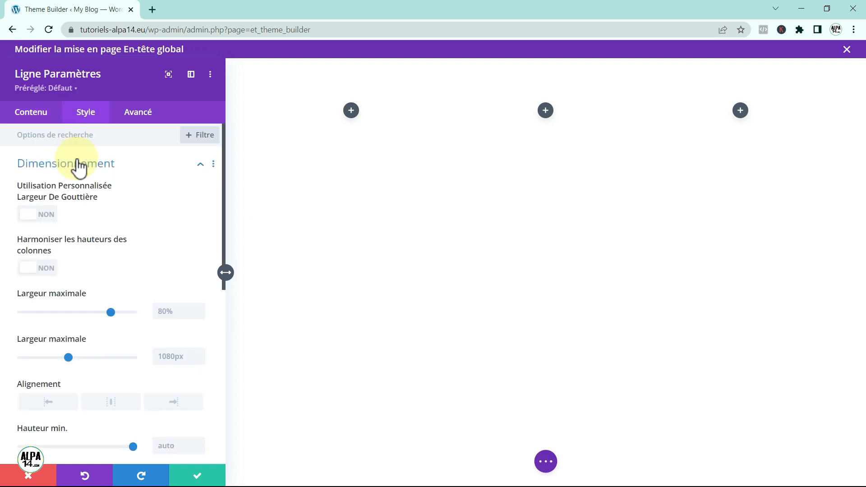
pyautogui.click(46, 214)
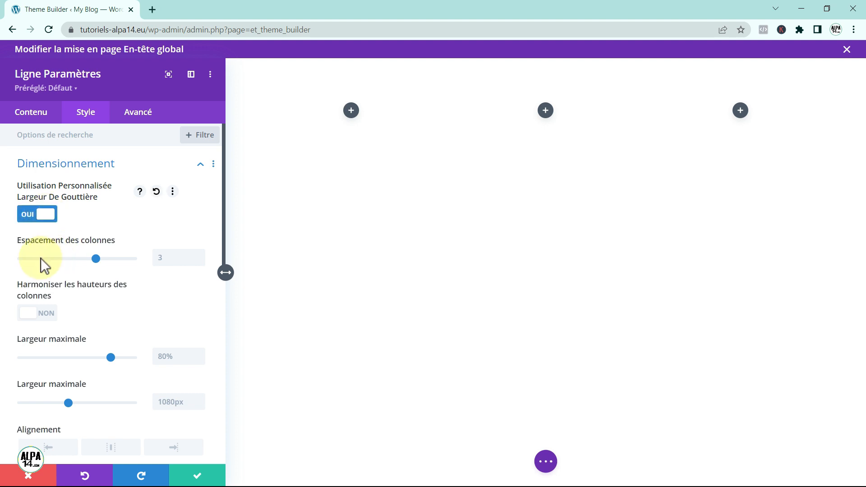
pyautogui.doubleClick(171, 256)
pyautogui.write('1')
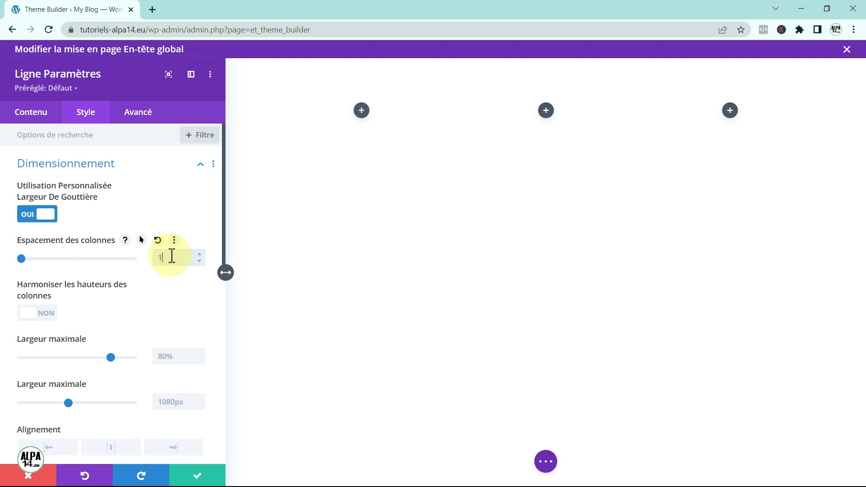
pyautogui.click(197, 475)
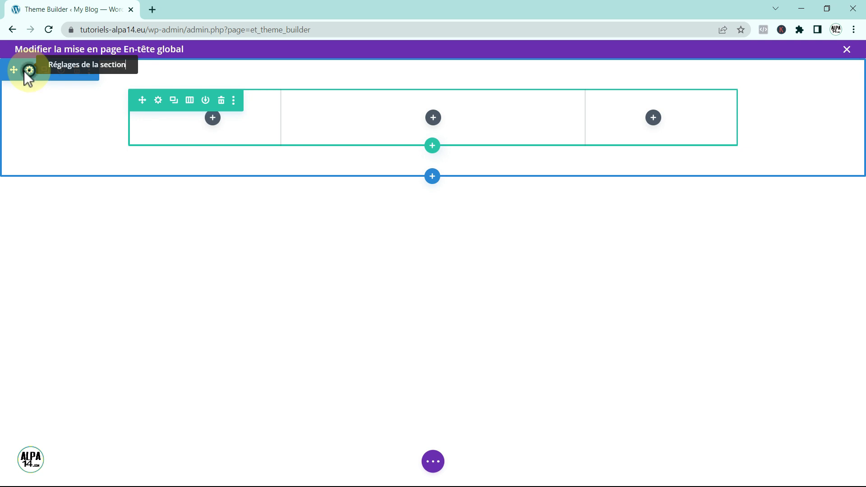
# Set the header section's sticky position to "Rester en haut" in its scroll effects
pyautogui.click(29, 70)
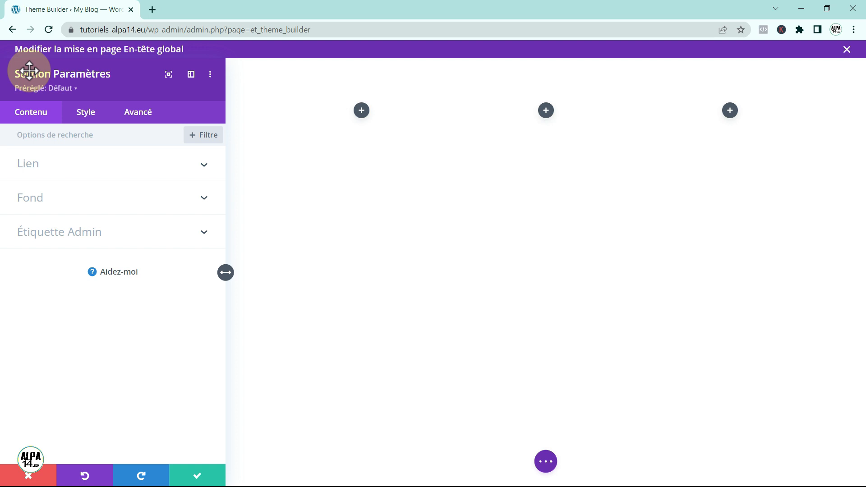
pyautogui.click(144, 115)
pyautogui.click(116, 369)
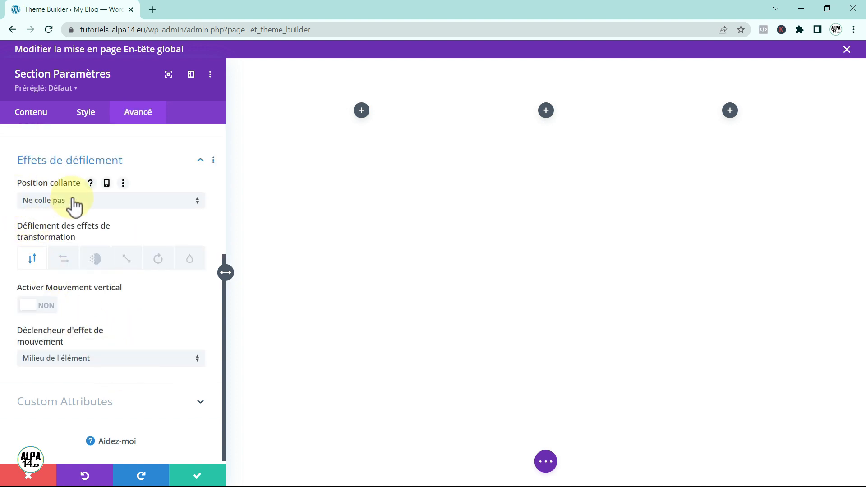
pyautogui.click(194, 201)
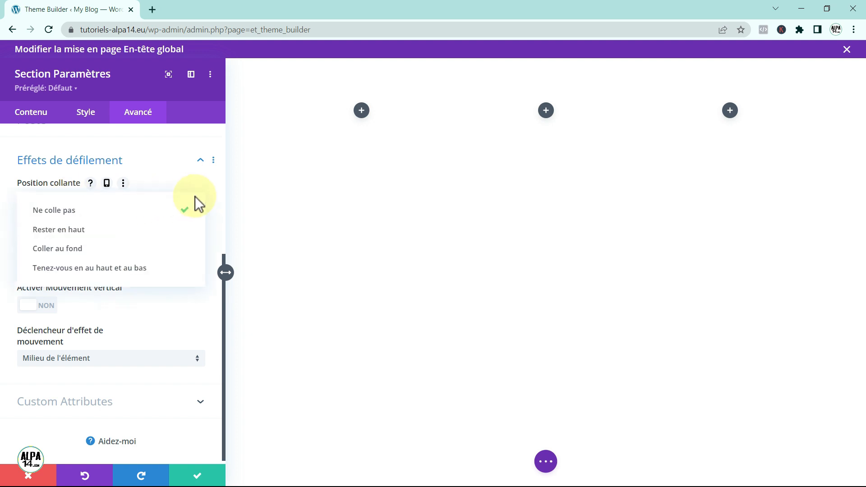
pyautogui.click(101, 231)
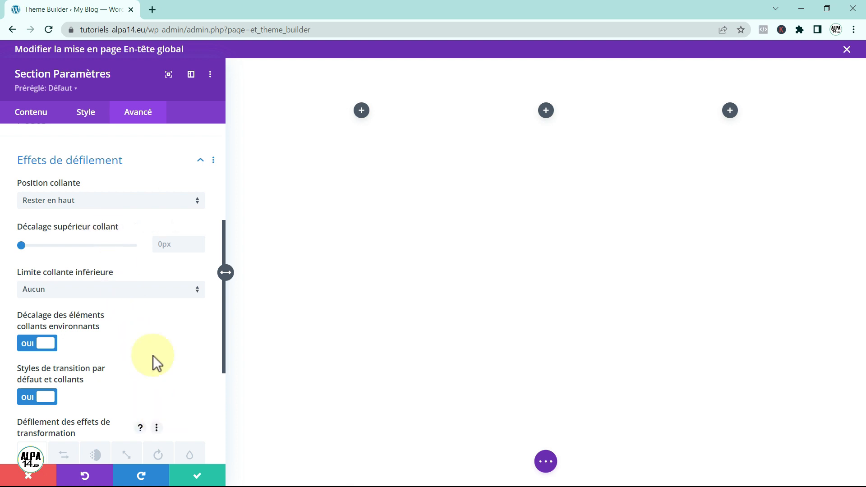
# Enable sticky styles for the header section's background and give the sticky state the dark purple palette colour
pyautogui.click(31, 115)
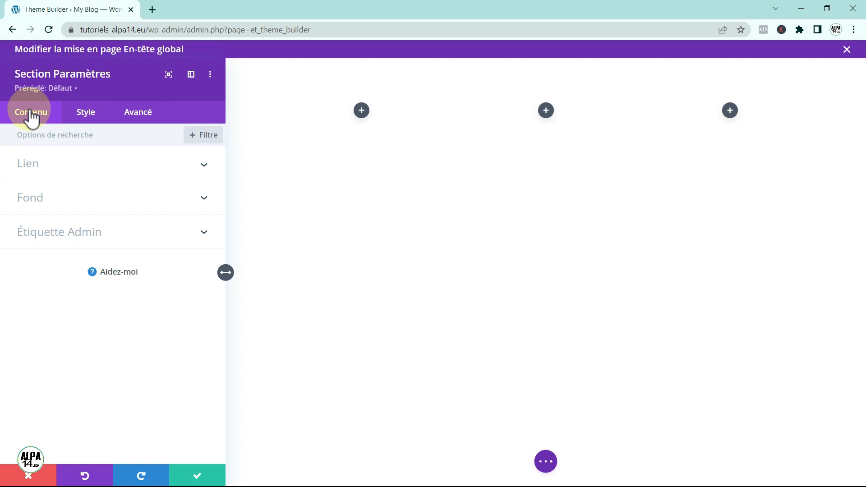
pyautogui.click(68, 197)
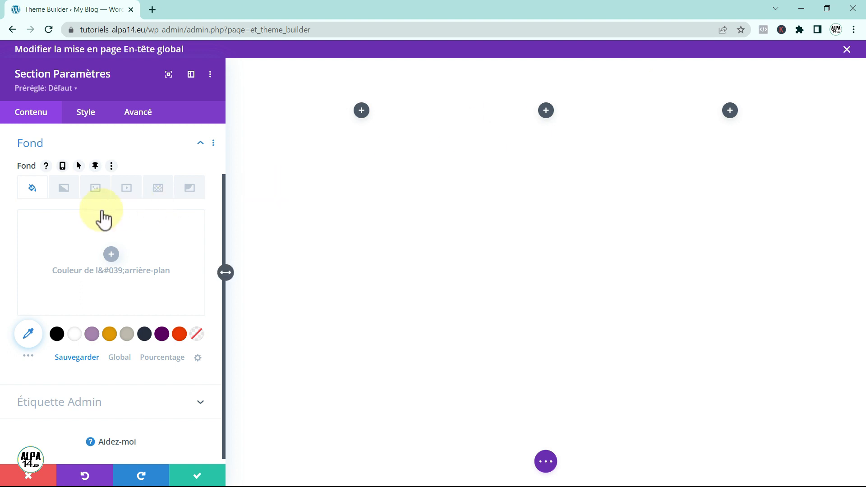
pyautogui.click(95, 166)
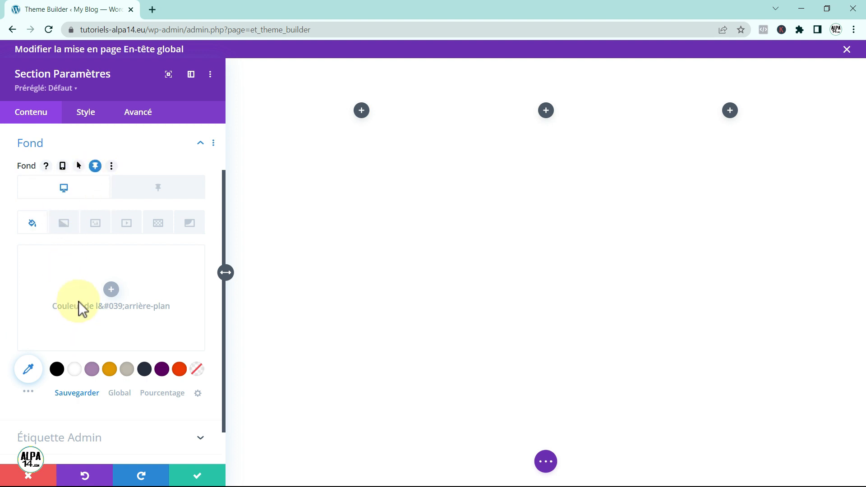
pyautogui.click(160, 189)
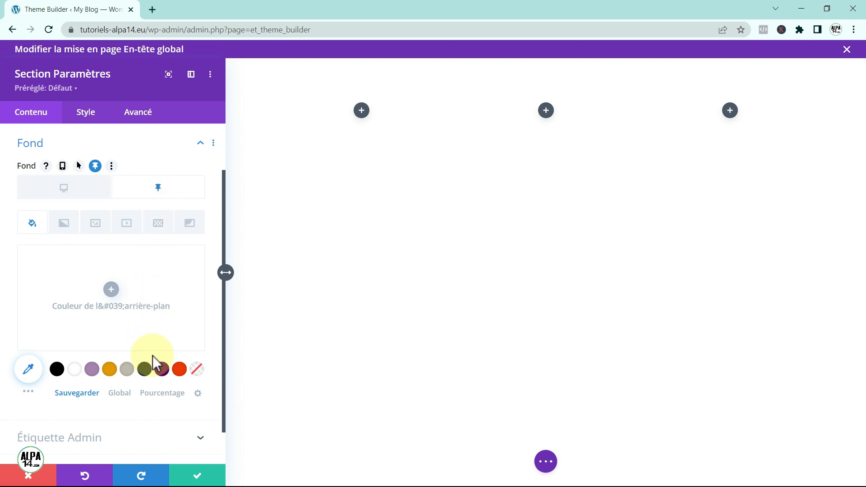
pyautogui.click(161, 370)
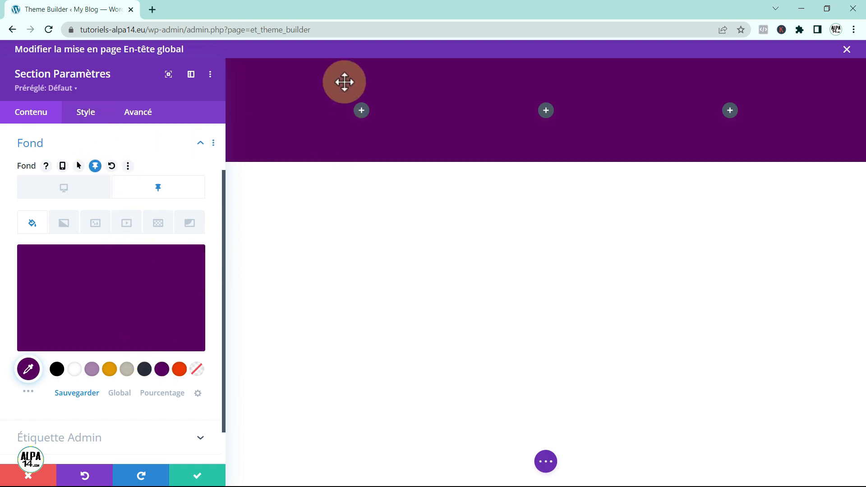
# Set the section's linked top and bottom padding to 0px and save the section settings
pyautogui.click(85, 113)
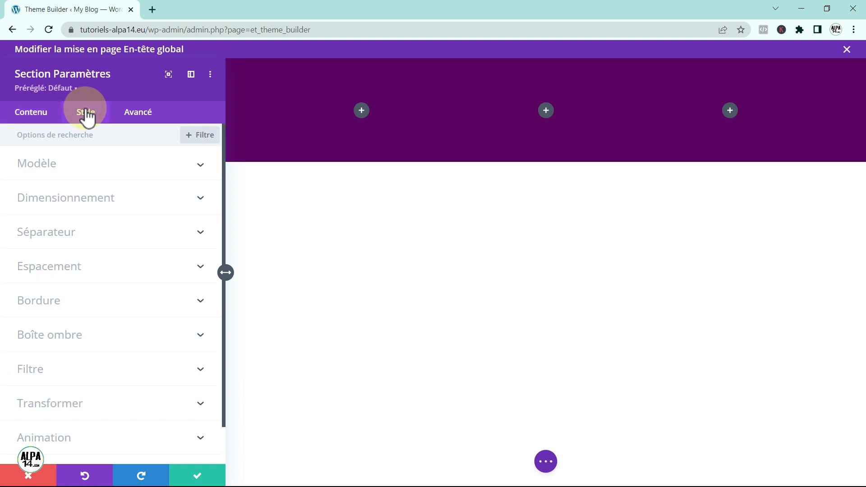
pyautogui.click(72, 270)
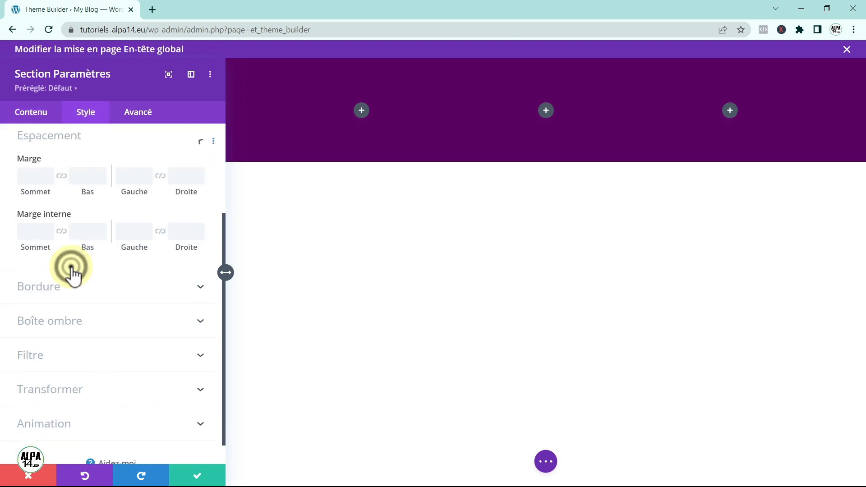
pyautogui.click(32, 237)
pyautogui.write('0')
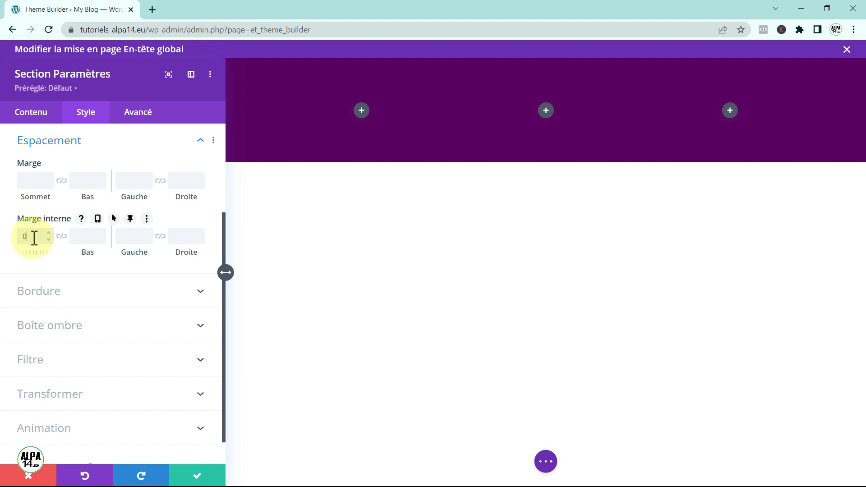
pyautogui.click(62, 237)
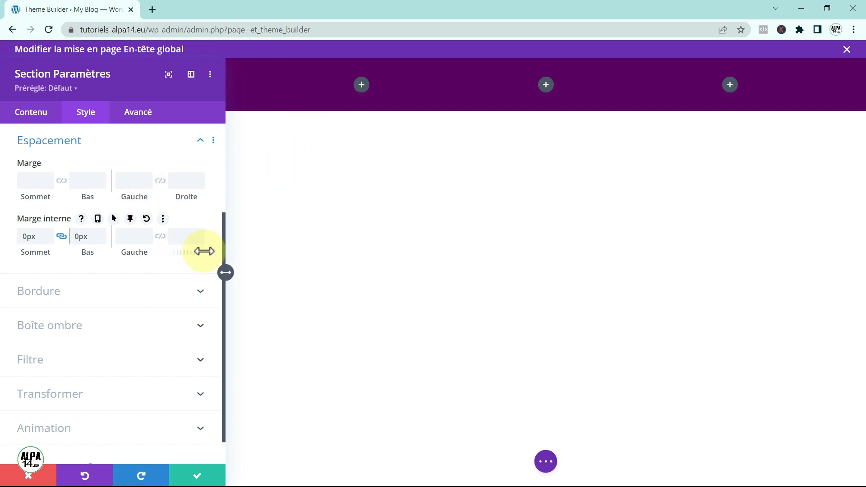
pyautogui.click(203, 476)
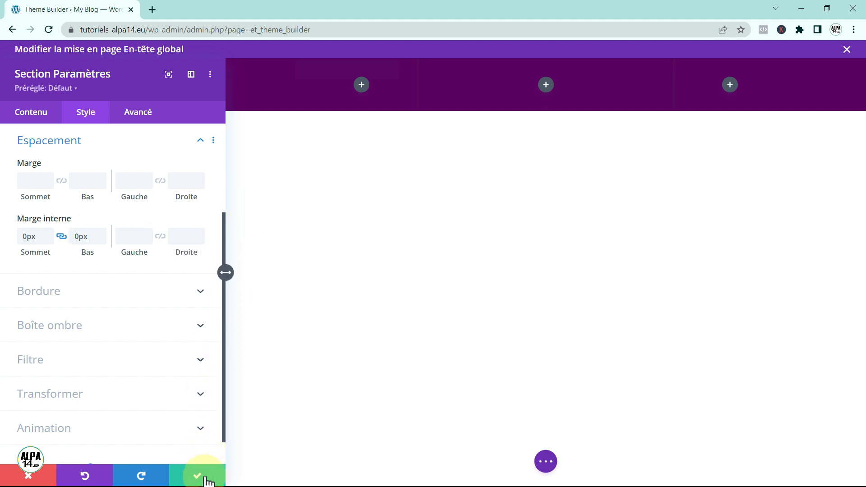
# Save the global header layout, close its editor and save the Theme Builder changes
pyautogui.click(433, 461)
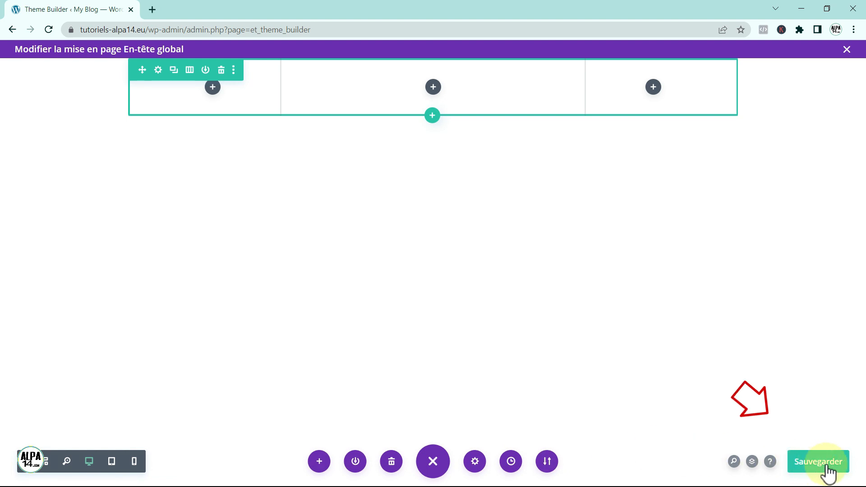
pyautogui.click(828, 461)
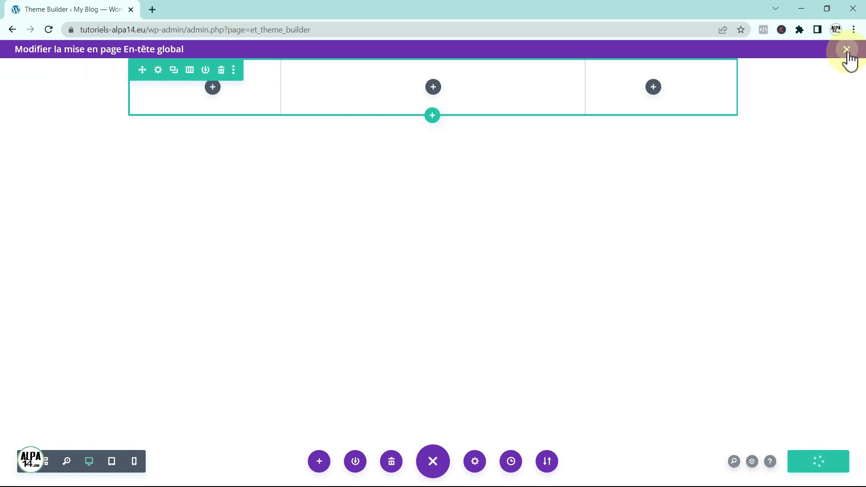
pyautogui.click(847, 50)
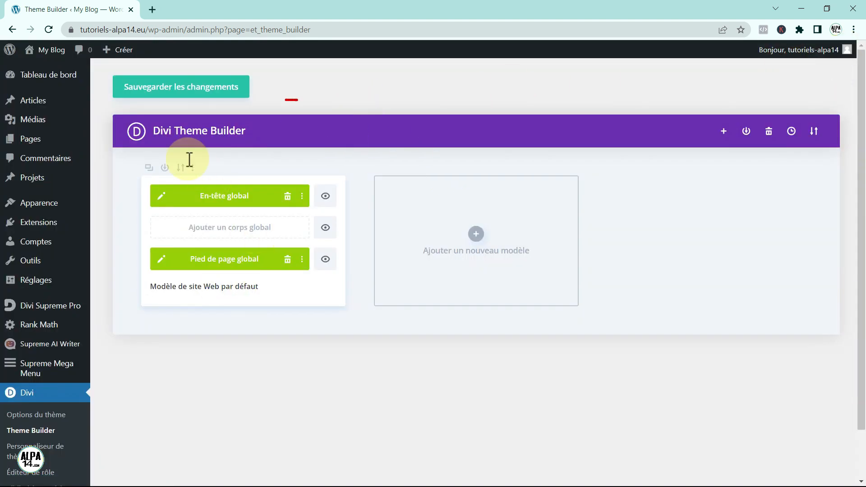
pyautogui.click(189, 83)
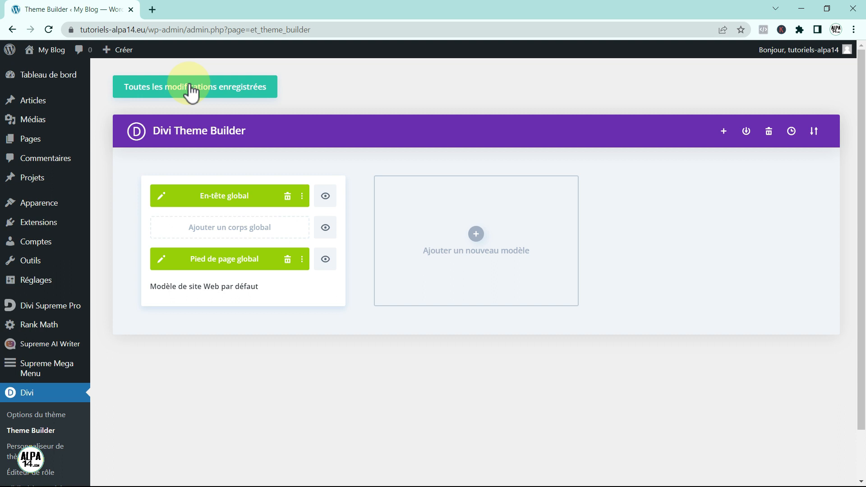
# Open the site's page list and edit the Accueil page with Divi
pyautogui.click(36, 142)
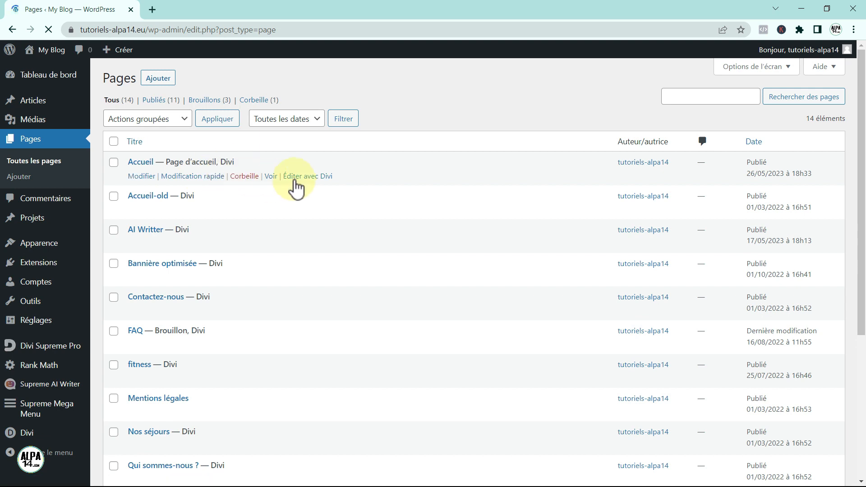
pyautogui.click(303, 177)
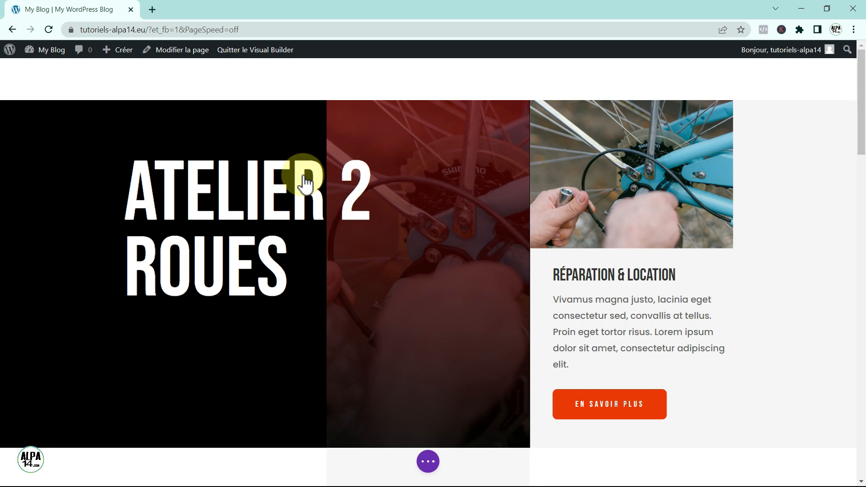
# Scroll through the page and back up to check how the sticky header behaves and changes background colour
pyautogui.scroll(-4, 527, 146)
pyautogui.scroll(-15, 527, 145)
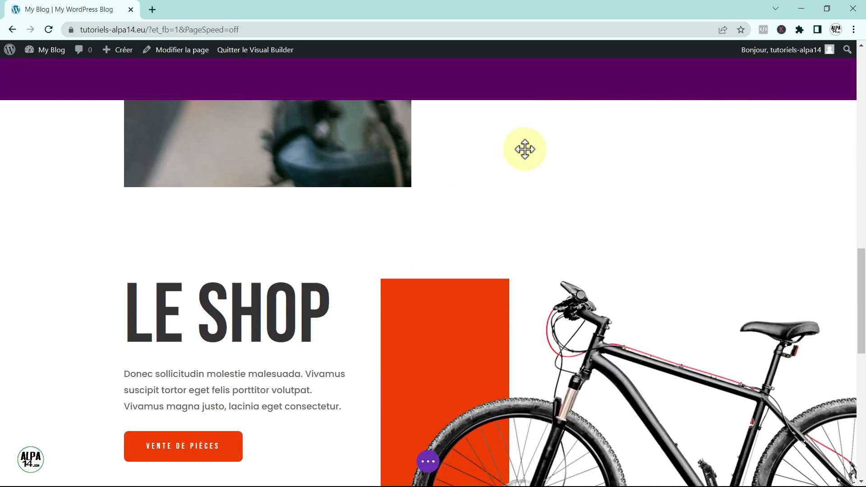
pyautogui.scroll(-6, 525, 149)
pyautogui.scroll(20, 525, 149)
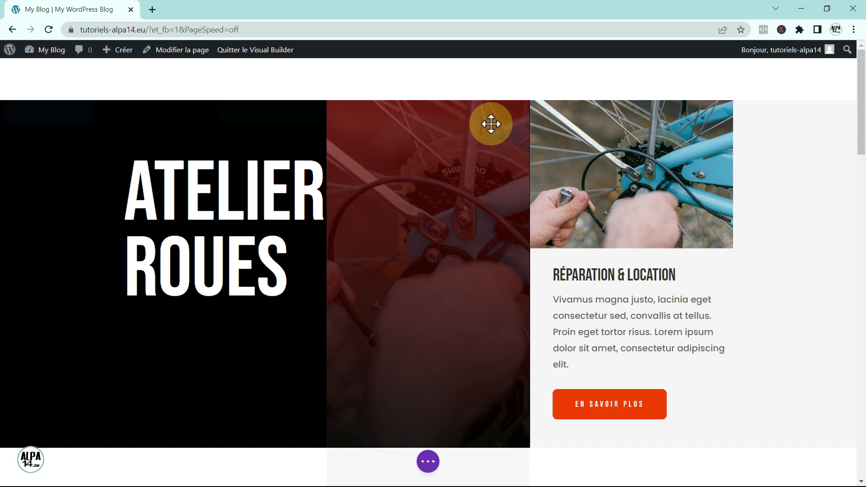
# Open the header template for editing directly from the page
pyautogui.moveTo(491, 124)
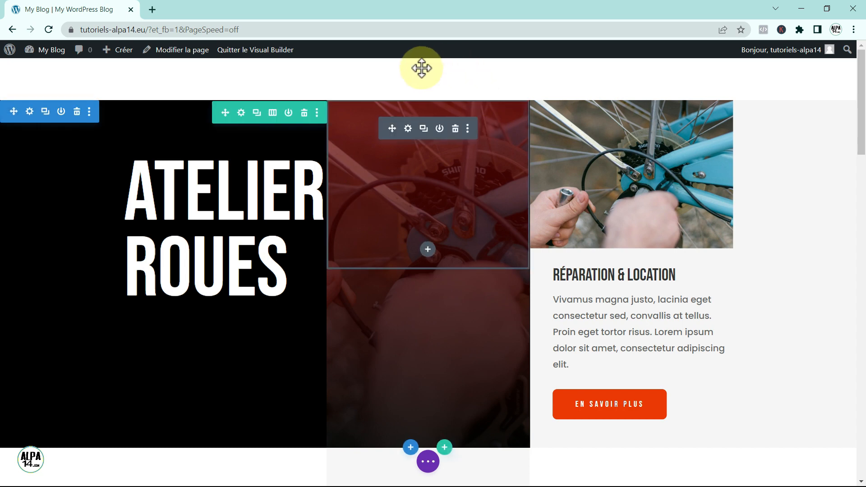
pyautogui.moveTo(403, 86)
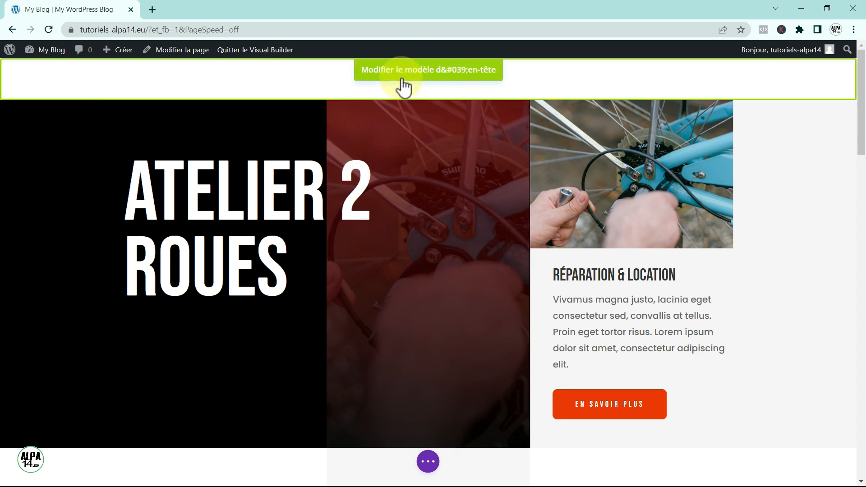
pyautogui.click(382, 67)
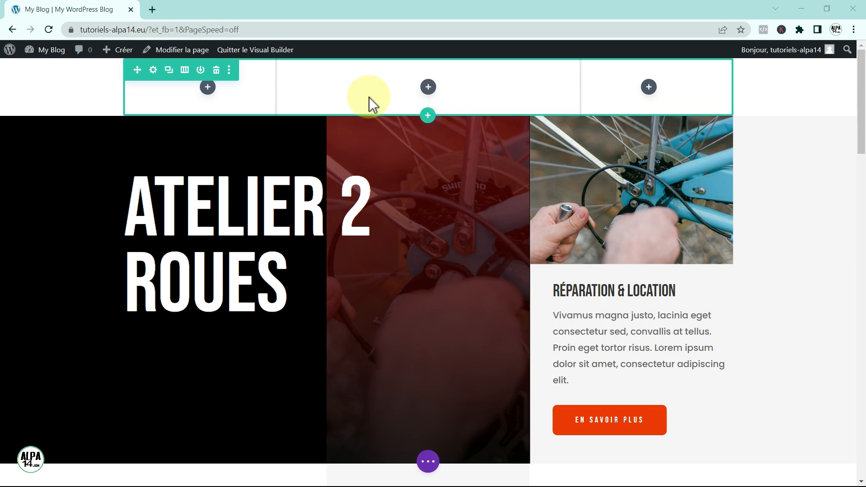
# Set the header row's linked top and bottom padding to 15px and save the row settings
pyautogui.click(154, 70)
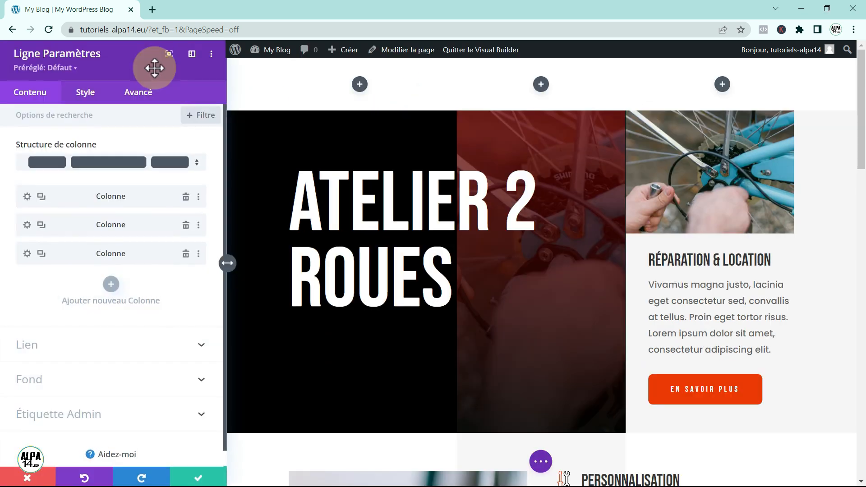
pyautogui.click(85, 95)
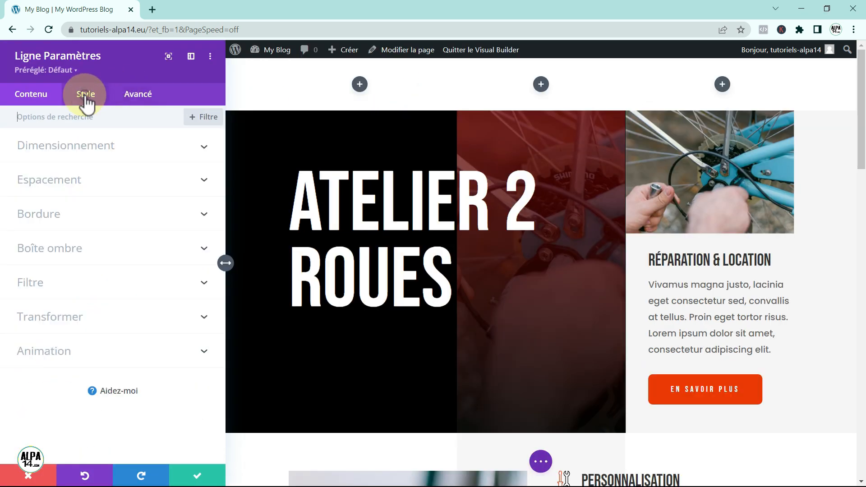
pyautogui.click(86, 199)
pyautogui.click(35, 221)
pyautogui.write('15')
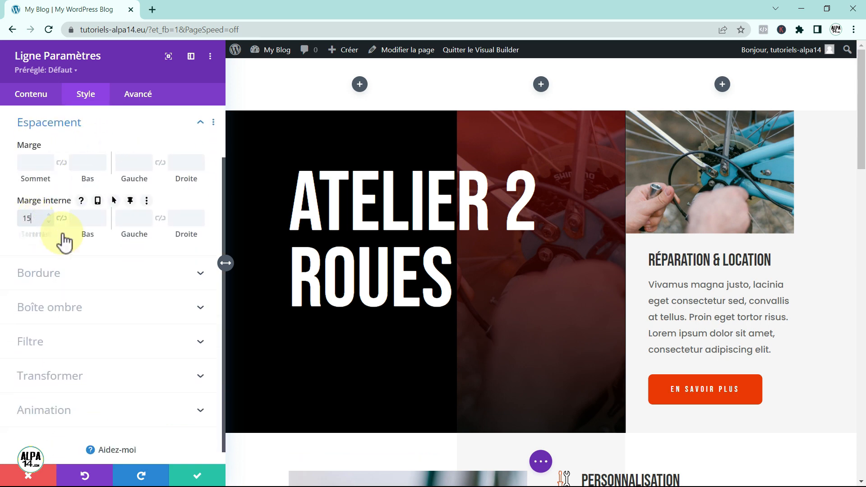
pyautogui.click(62, 218)
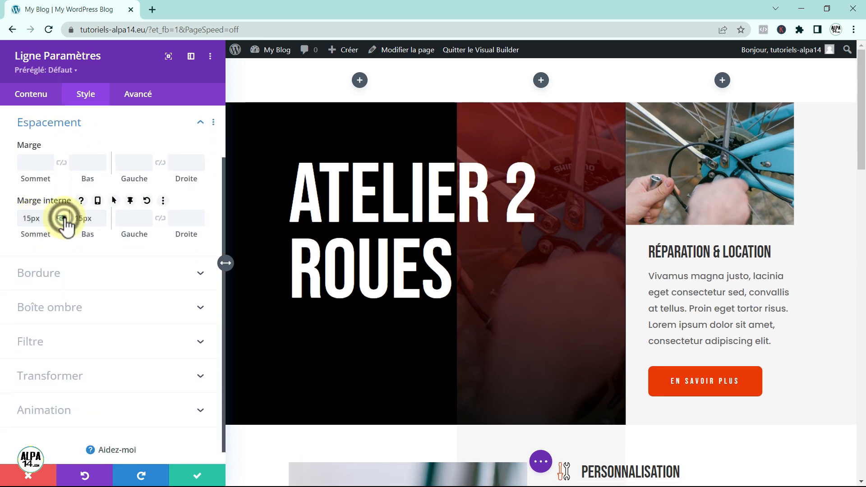
pyautogui.click(194, 475)
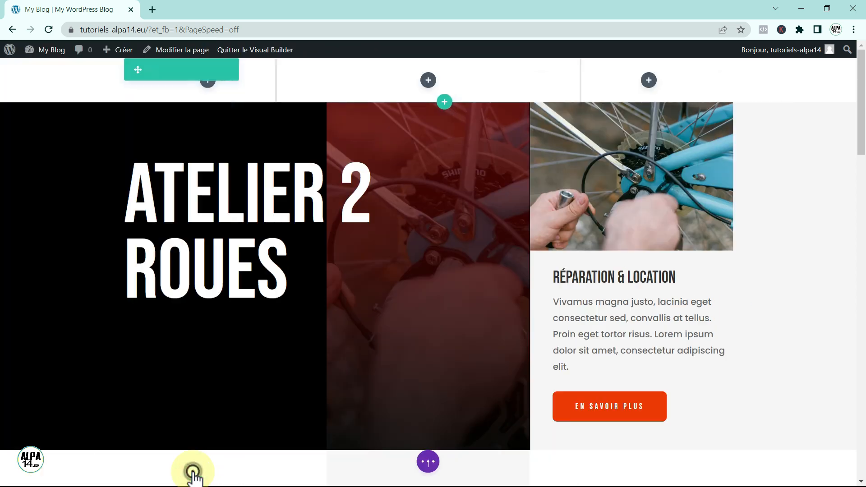
# Insert an Image module in the header's first column and load the black ALPA14 logo from the media library
pyautogui.click(211, 83)
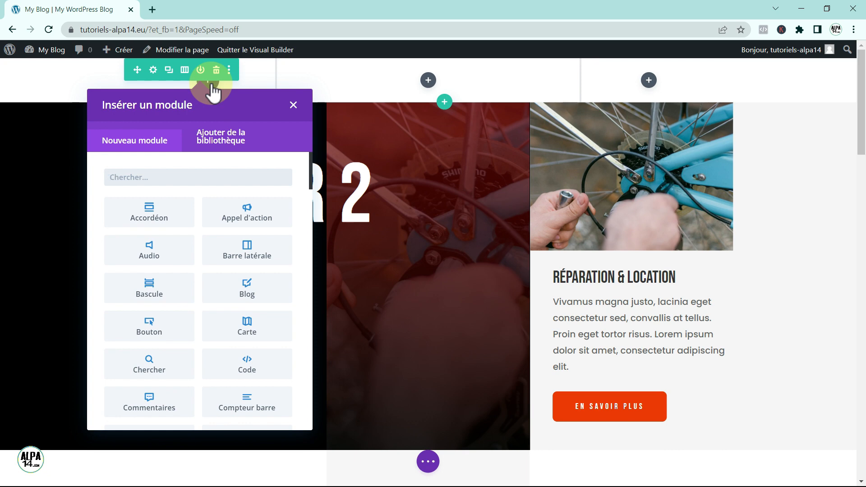
pyautogui.write('image')
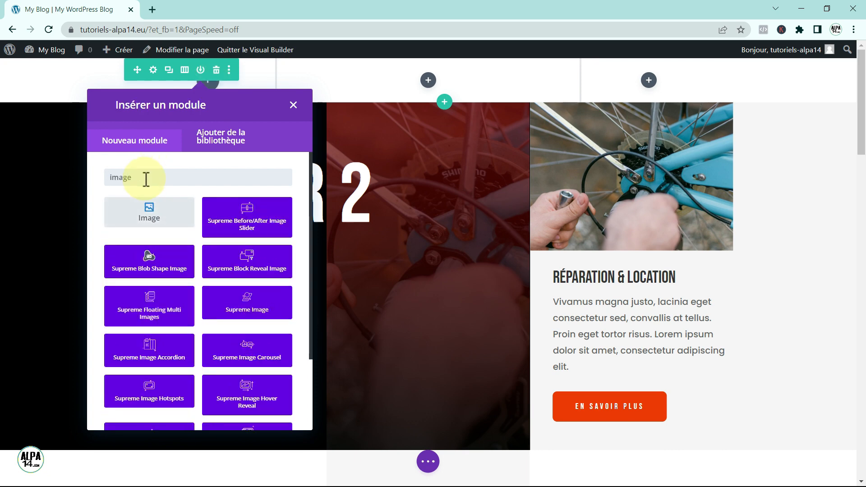
pyautogui.click(160, 221)
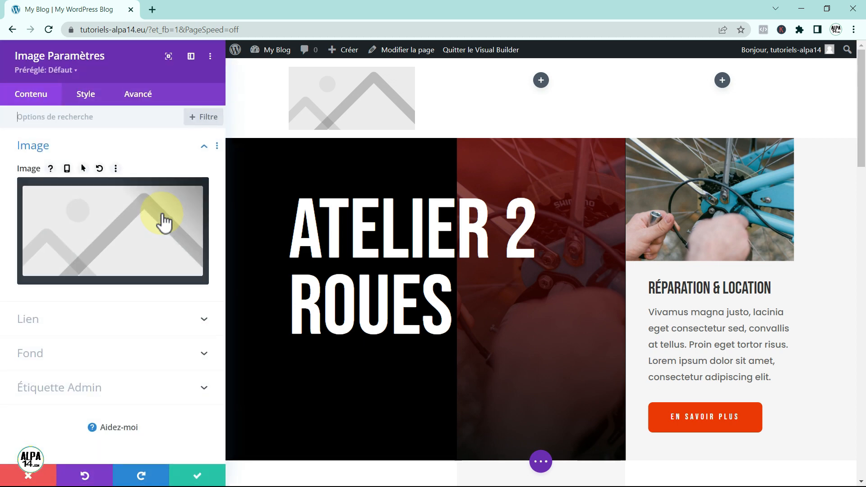
pyautogui.click(97, 238)
pyautogui.click(280, 198)
pyautogui.click(792, 424)
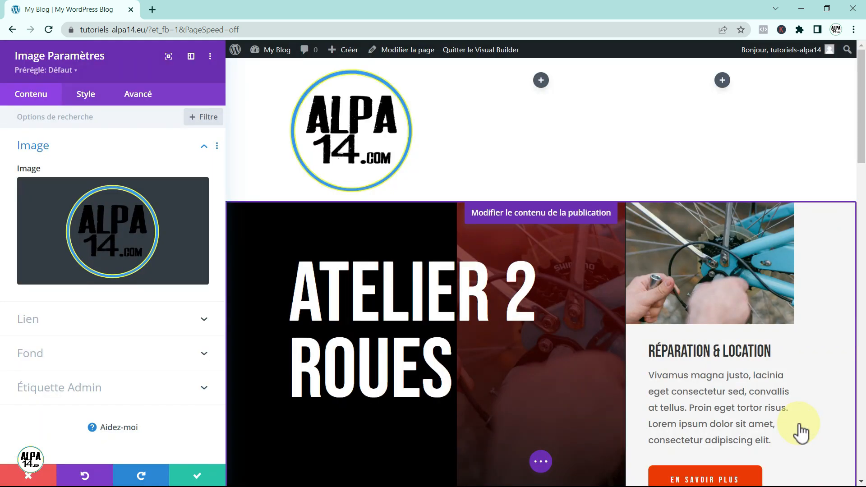
# Set the logo's first Largeur maximale value to 70px in its sizing options and save the module
pyautogui.click(81, 95)
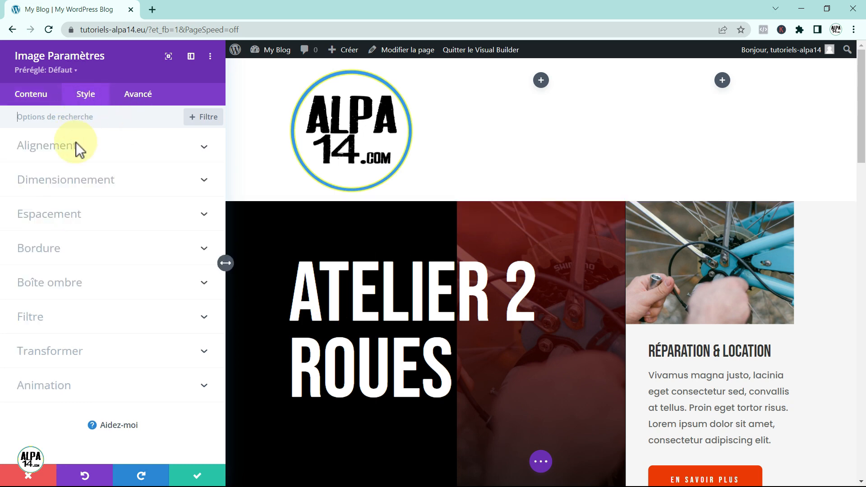
pyautogui.click(75, 179)
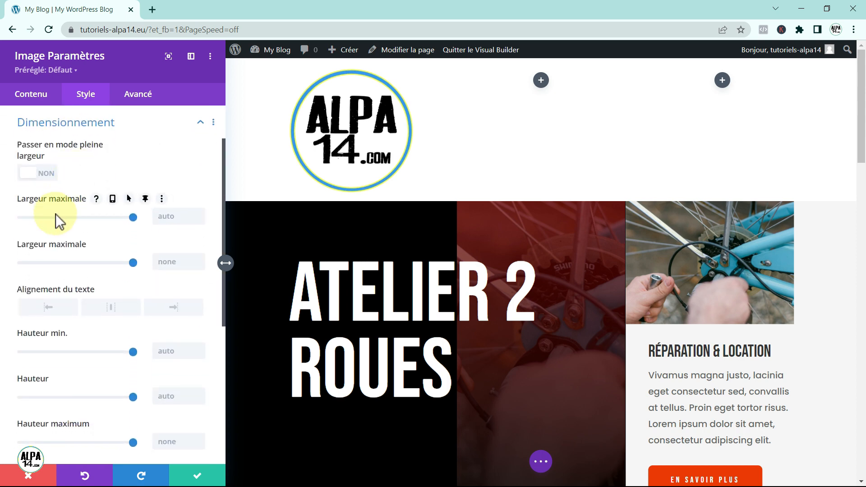
pyautogui.click(162, 216)
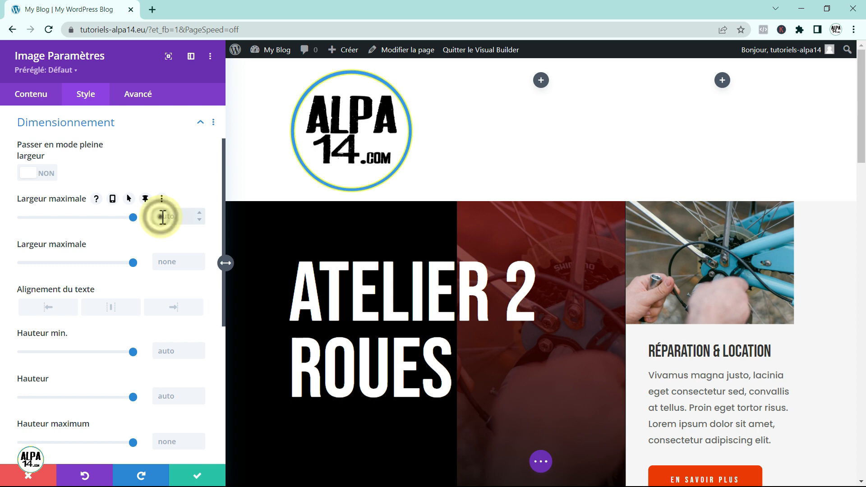
pyautogui.write('70px')
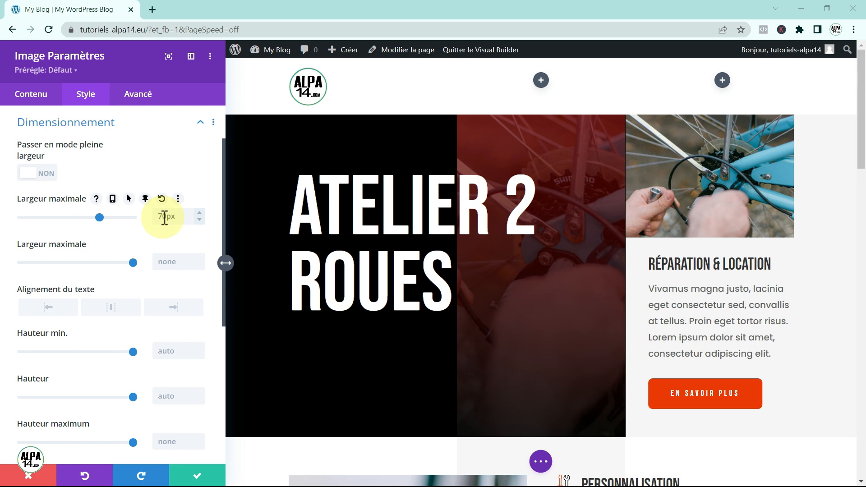
pyautogui.click(190, 475)
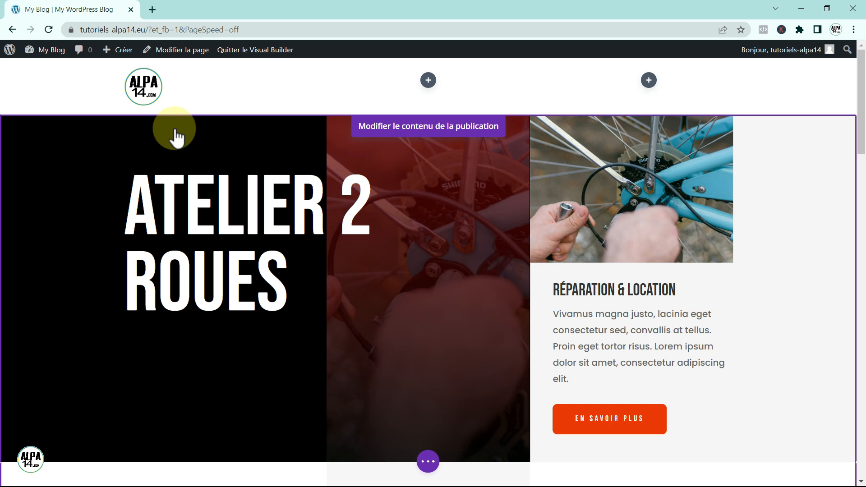
# Duplicate the logo module and expand the header's layer tree down to the images in the first column
pyautogui.moveTo(144, 93)
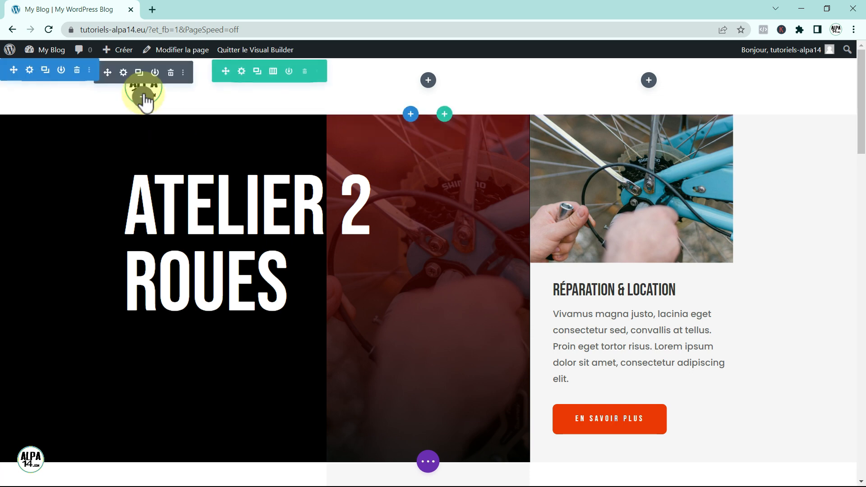
pyautogui.click(139, 72)
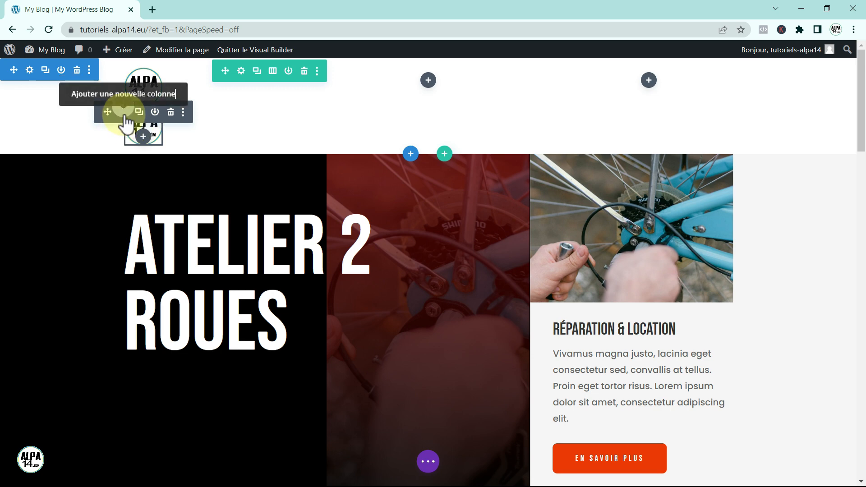
pyautogui.click(428, 461)
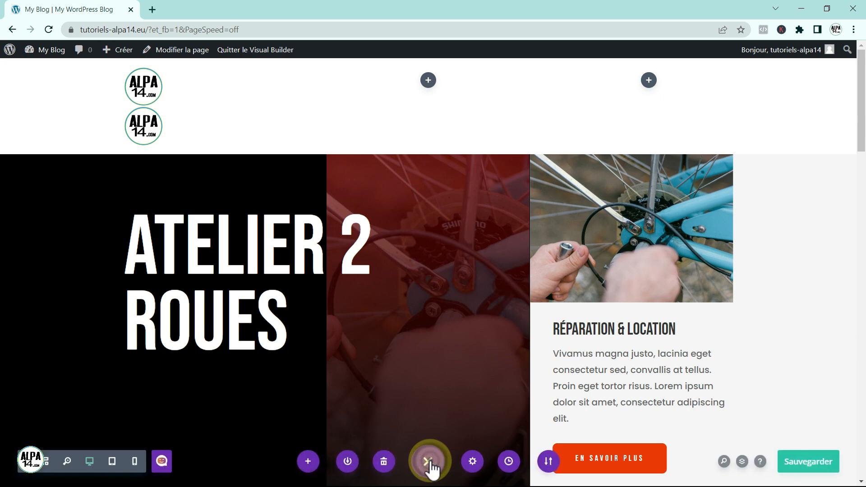
pyautogui.click(741, 462)
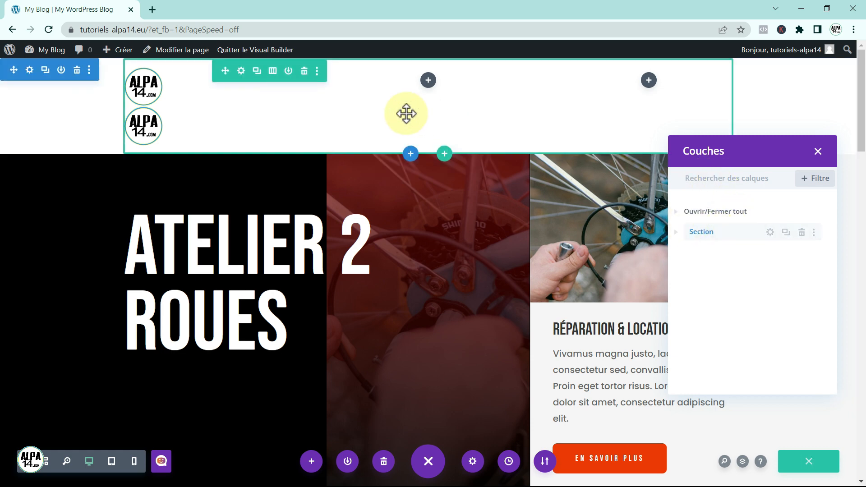
pyautogui.click(676, 232)
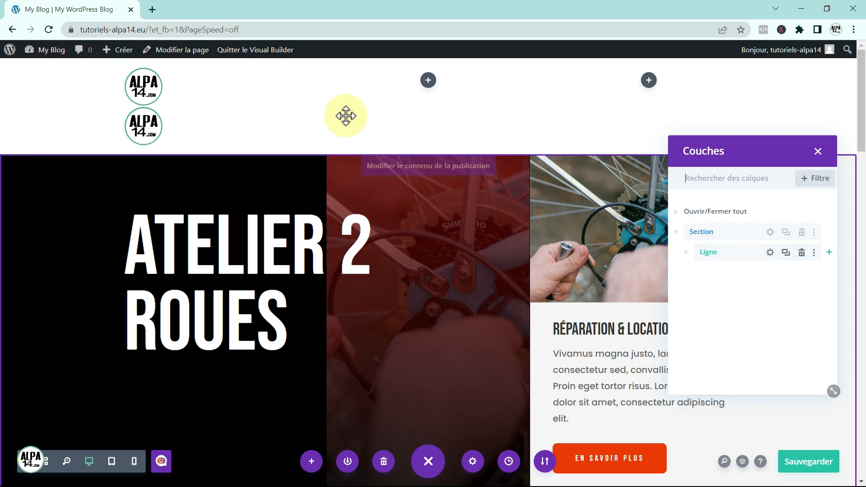
pyautogui.click(686, 252)
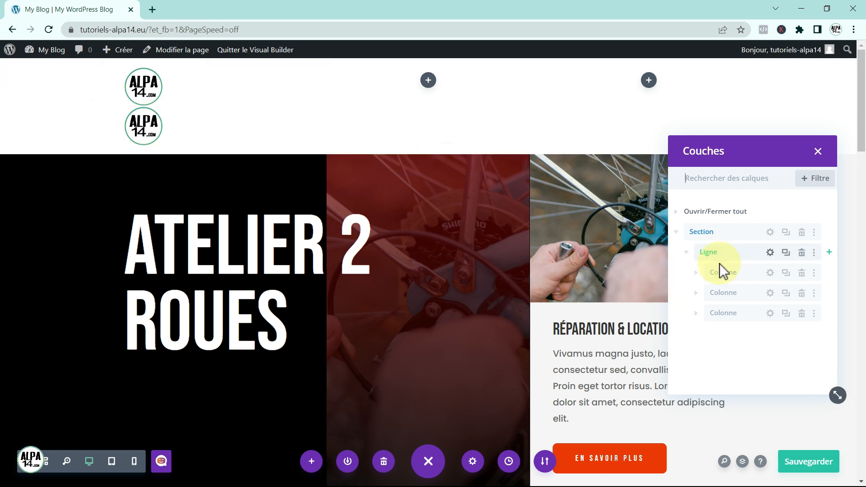
pyautogui.click(696, 273)
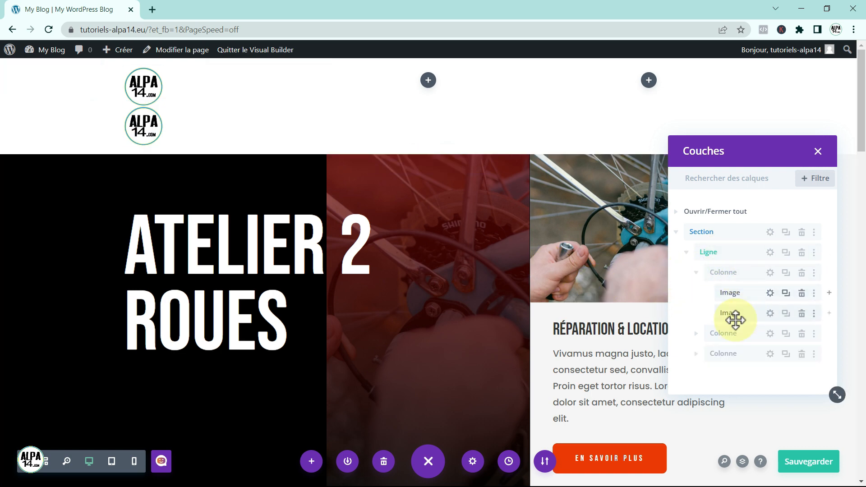
# Replace the picture in the second Image module with the white logo Alpa14-blanc.webp from the media library
pyautogui.click(770, 313)
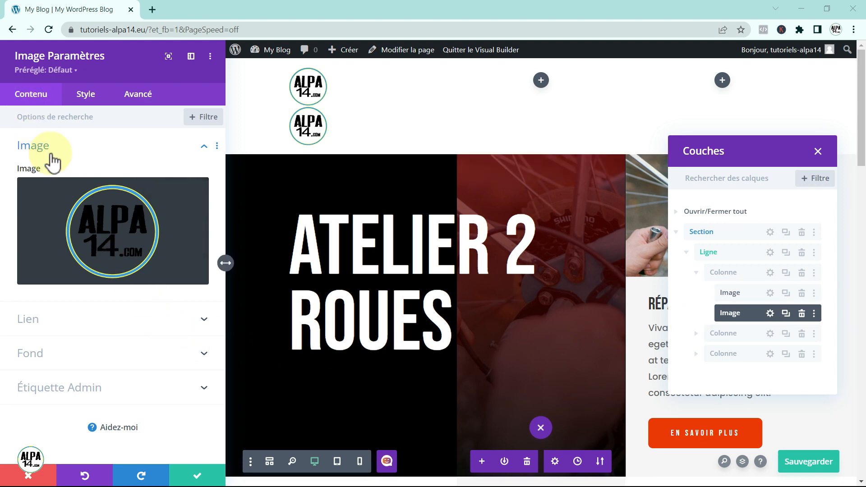
pyautogui.moveTo(77, 241)
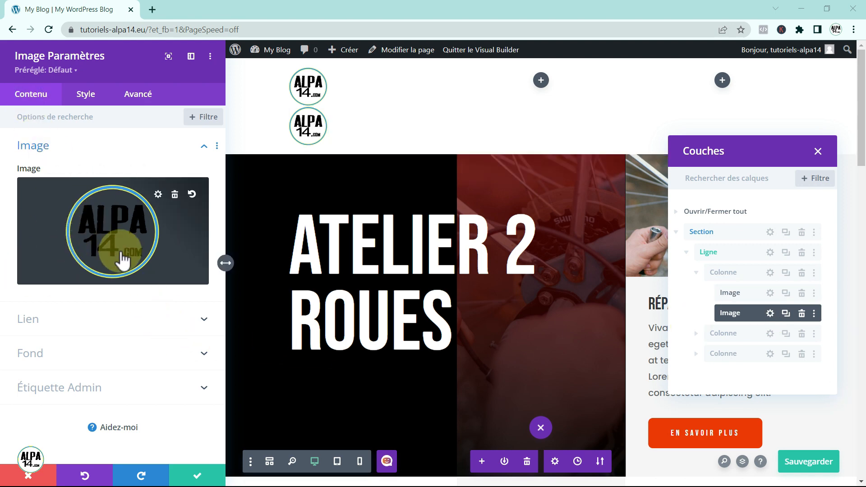
pyautogui.click(174, 194)
pyautogui.click(118, 222)
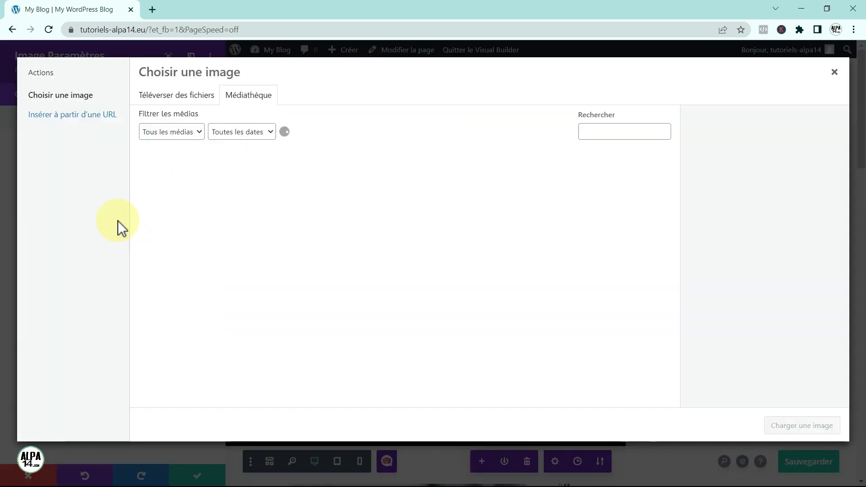
pyautogui.click(181, 201)
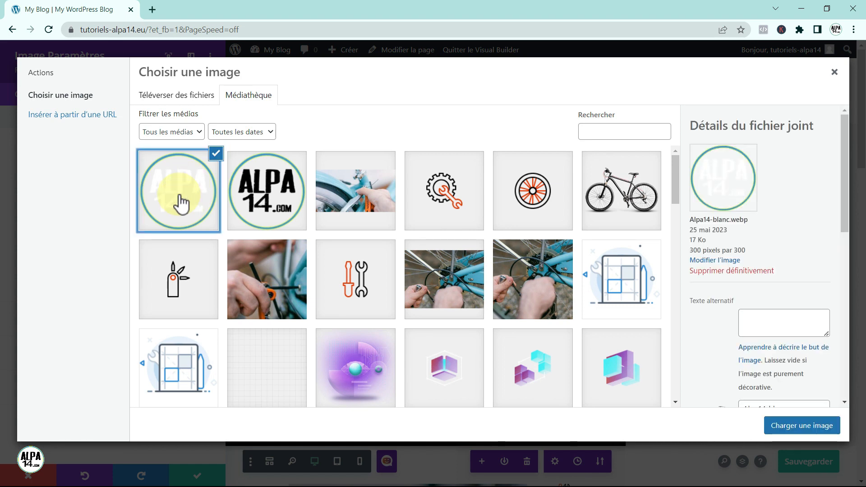
pyautogui.click(800, 432)
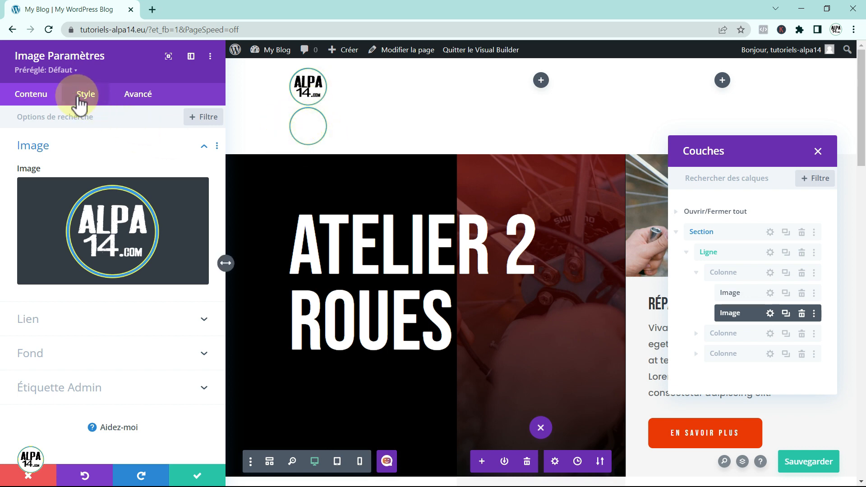
# Set the white logo module's position to Absolu so it overlaps the black logo
pyautogui.click(136, 96)
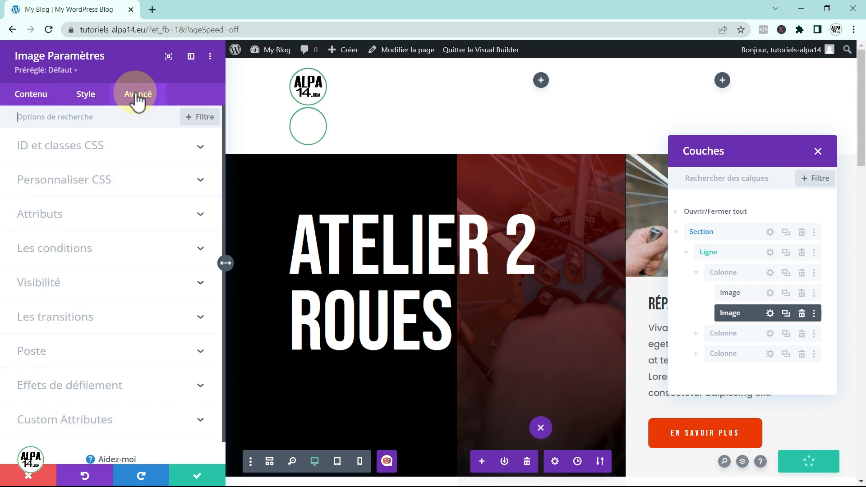
pyautogui.click(92, 350)
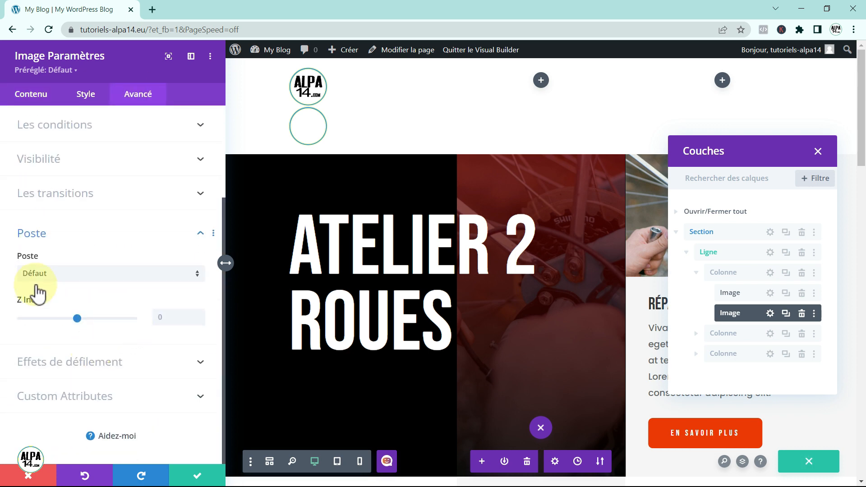
pyautogui.click(196, 273)
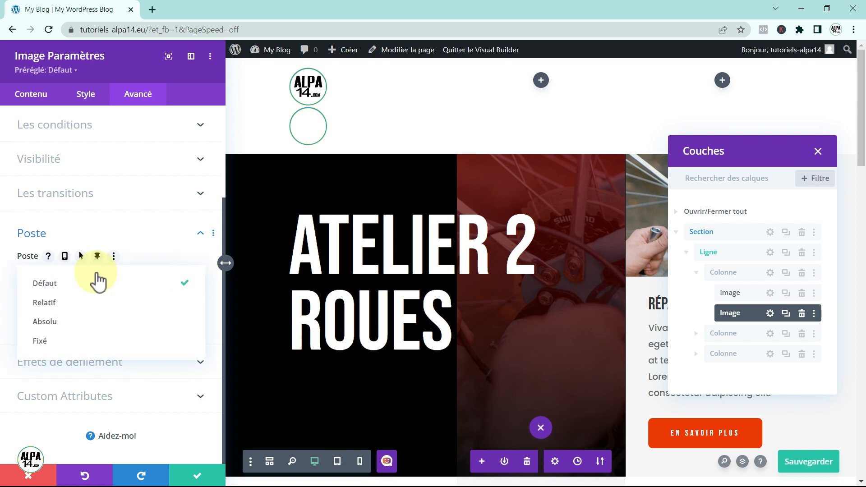
pyautogui.click(68, 322)
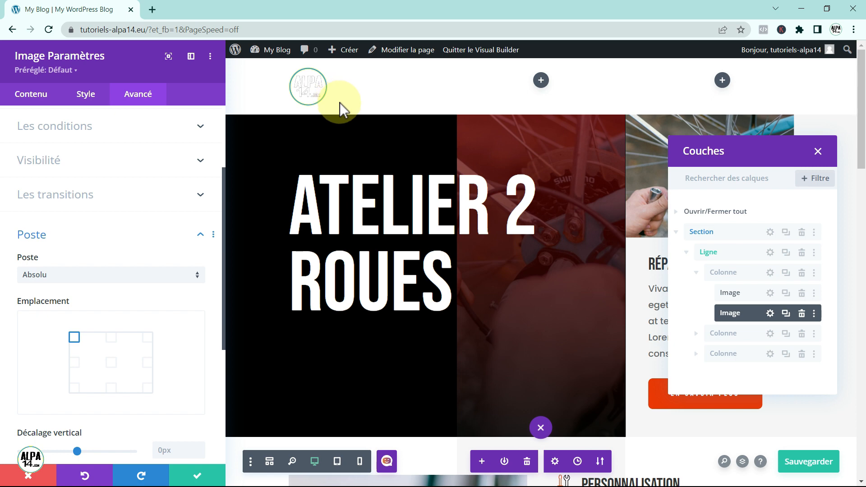
# Enable sticky values for the white logo's Z Index and set its desktop value to -64
pyautogui.scroll(-3, 198, 307)
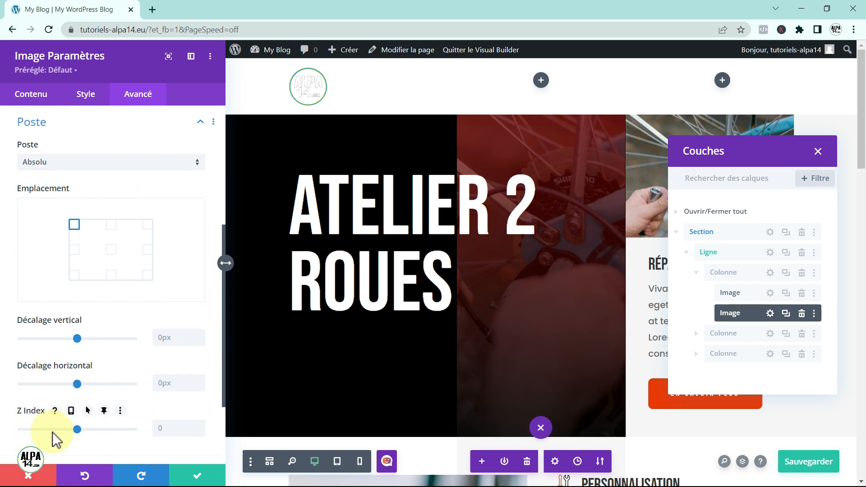
pyautogui.hotkey('ctrl', 's')
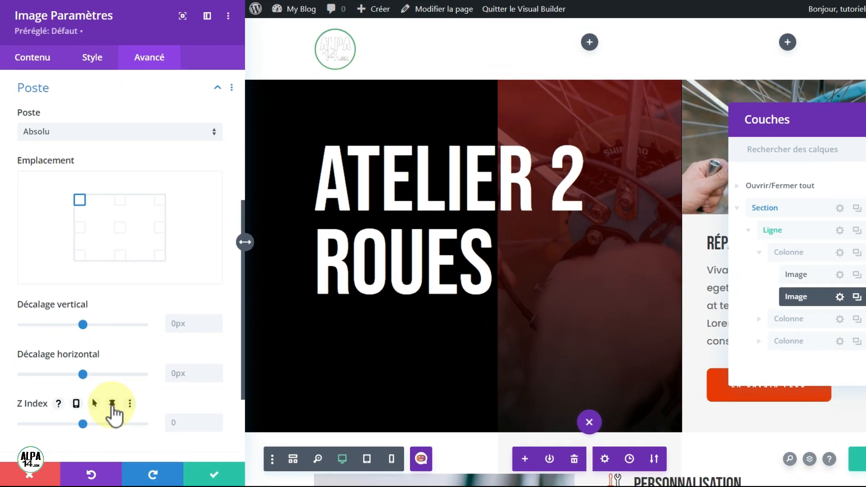
pyautogui.click(112, 402)
pyautogui.scroll(-3, 114, 412)
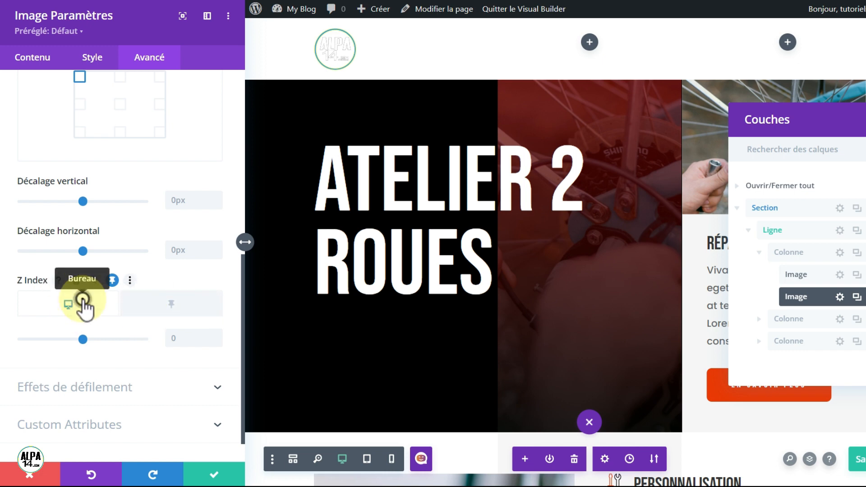
pyautogui.moveTo(83, 343); pyautogui.dragTo(76, 339)
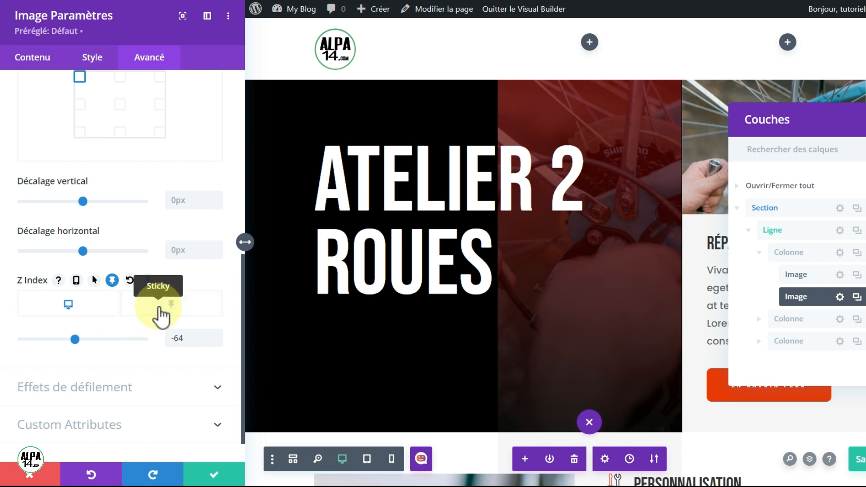
# Set the white logo's sticky Z Index to 93 and save the module and the page
pyautogui.click(160, 314)
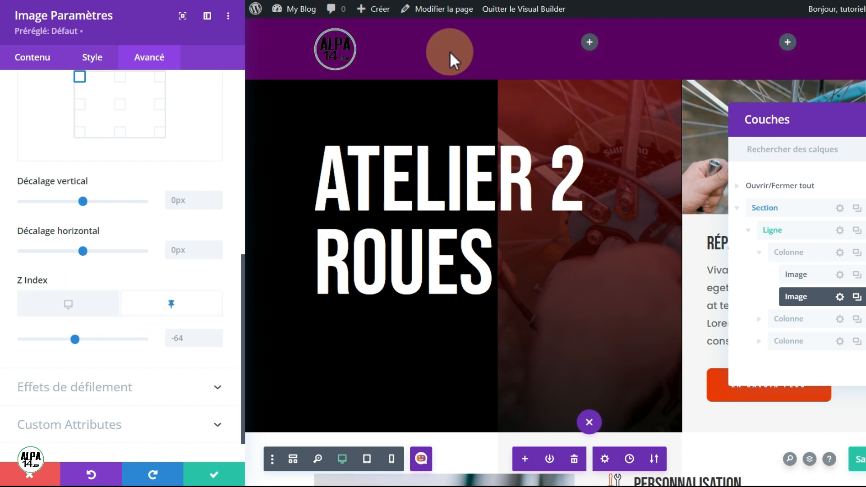
pyautogui.click(77, 339)
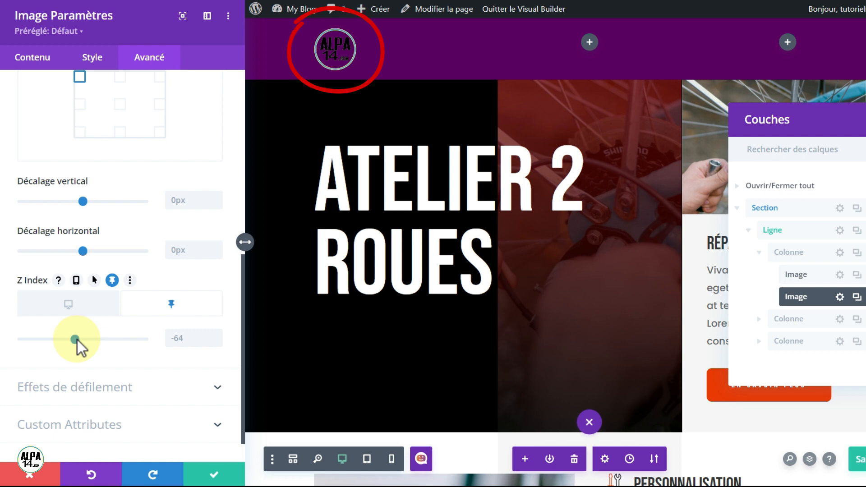
pyautogui.moveTo(79, 341); pyautogui.dragTo(94, 344)
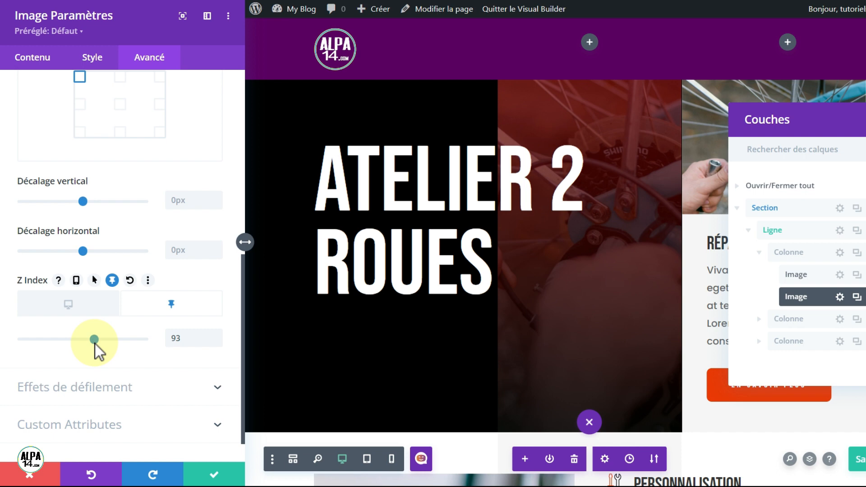
pyautogui.click(215, 475)
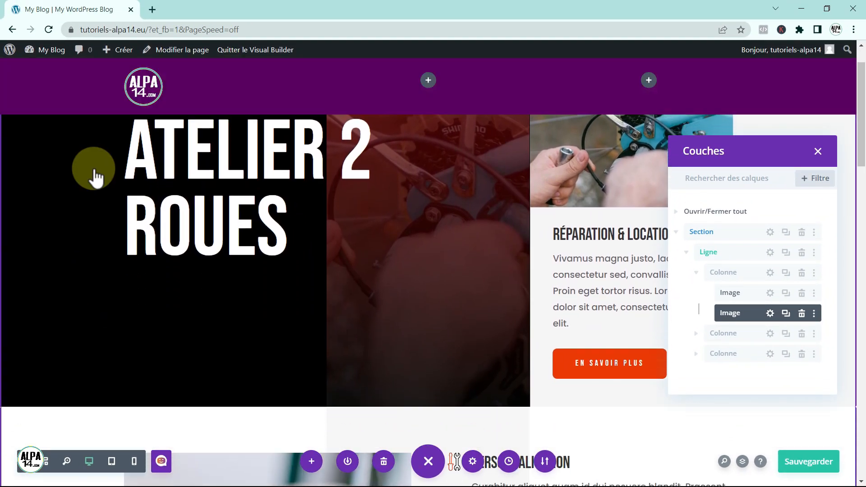
pyautogui.hotkey('ctrl', 's')
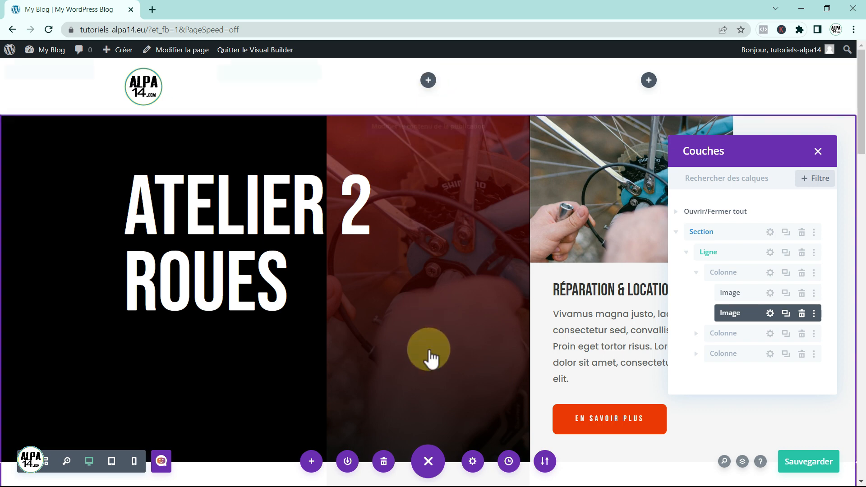
# Insert a Menu module in the header row's second column
pyautogui.click(428, 81)
pyautogui.click(371, 171)
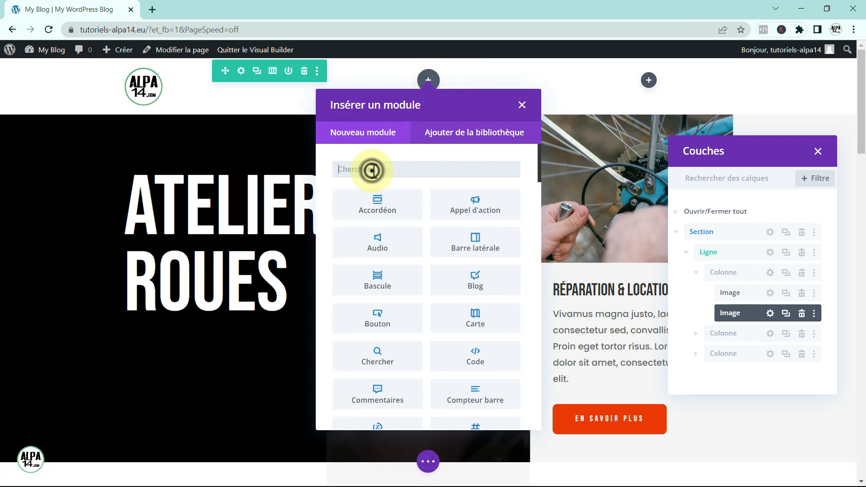
pyautogui.write('menu')
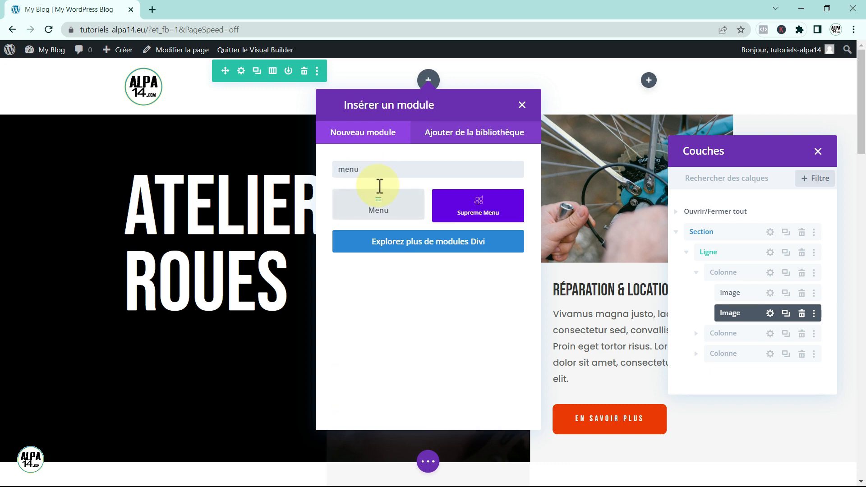
pyautogui.click(388, 199)
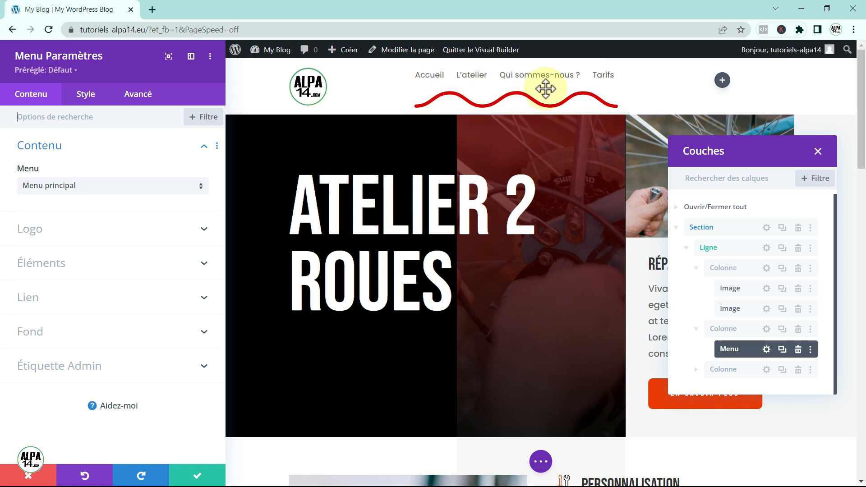
pyautogui.click(44, 117)
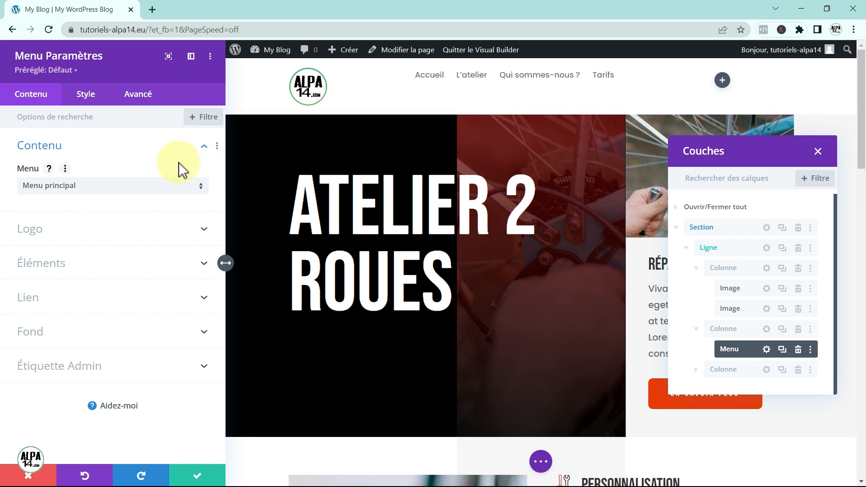
# Set the menu's text colour to black (#000000) in its menu text styling
pyautogui.click(84, 96)
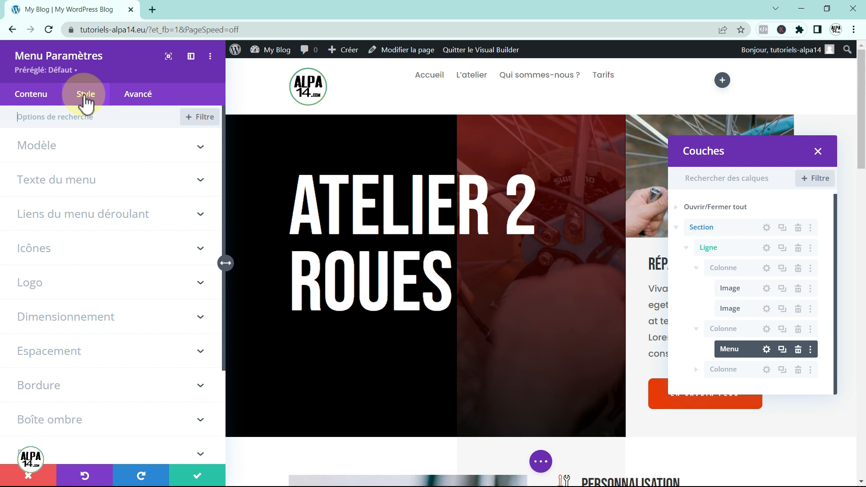
pyautogui.click(112, 180)
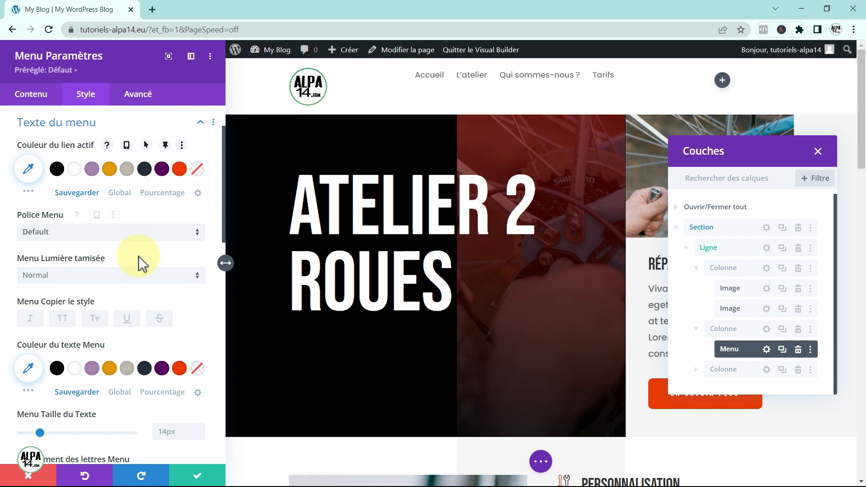
pyautogui.scroll(-1, 139, 256)
pyautogui.click(57, 311)
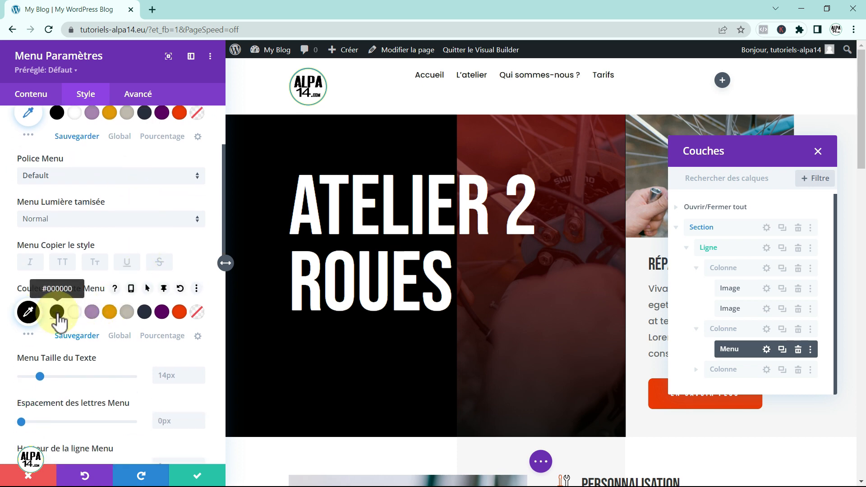
# Set the menu text size to 18px and its weight to Semi Gras
pyautogui.click(200, 372)
pyautogui.click(200, 371)
pyautogui.click(200, 372)
pyautogui.click(200, 371)
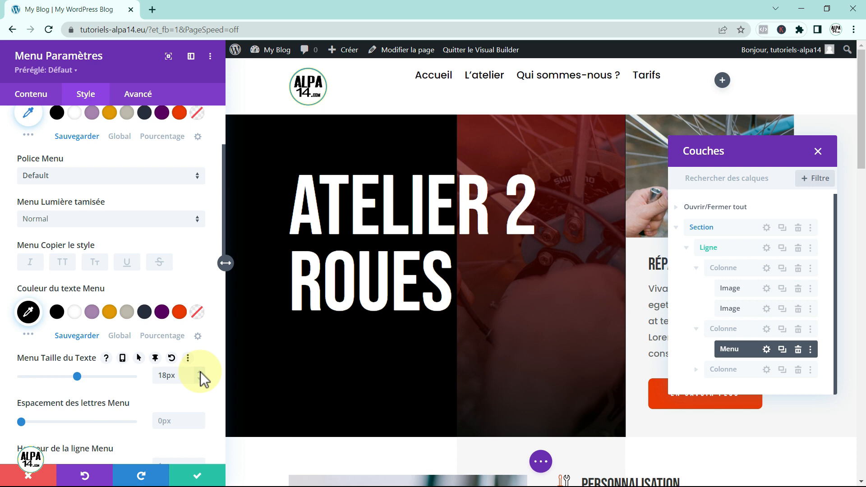
pyautogui.click(198, 218)
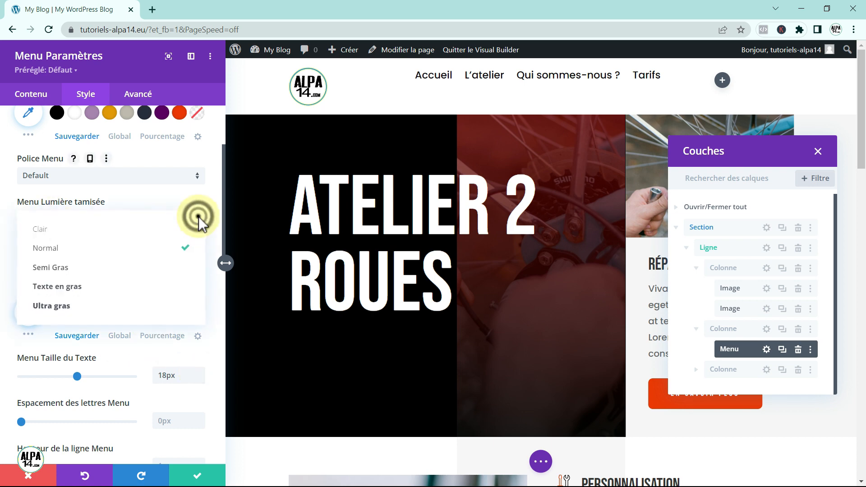
pyautogui.click(107, 274)
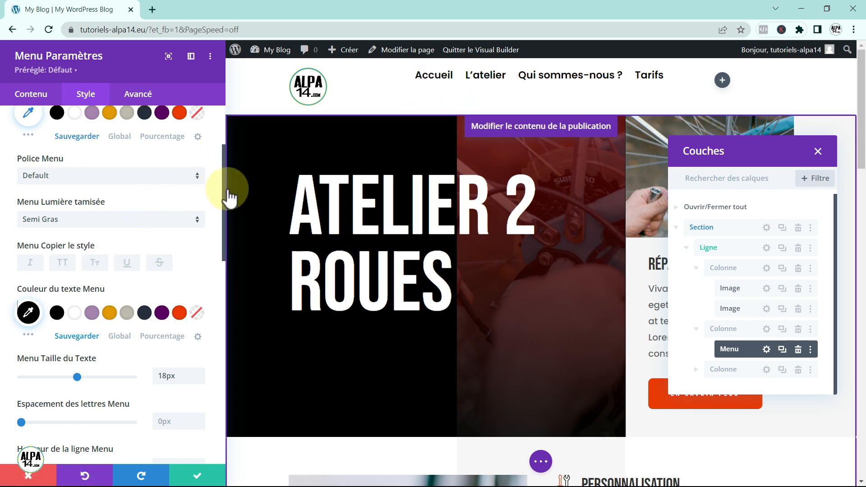
# Set the Menu module's top margin (Marge Sommet) to 20px and preview the header in its sticky state
pyautogui.scroll(3, 223, 181)
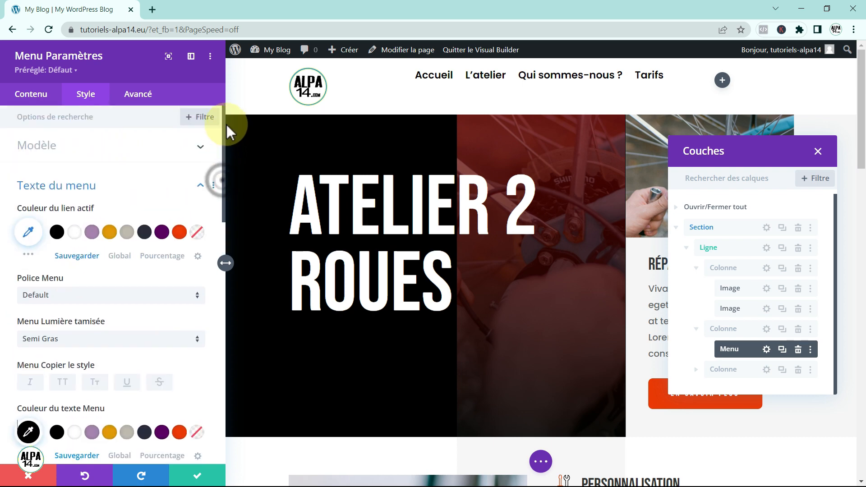
pyautogui.click(202, 188)
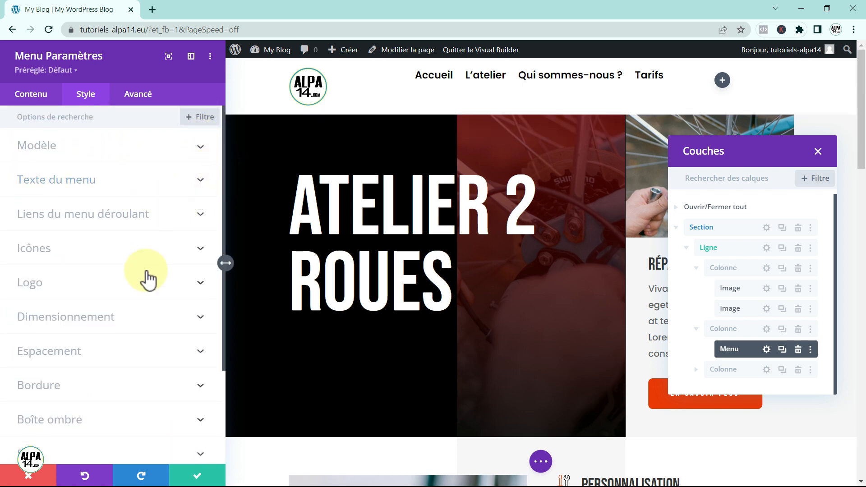
pyautogui.click(141, 348)
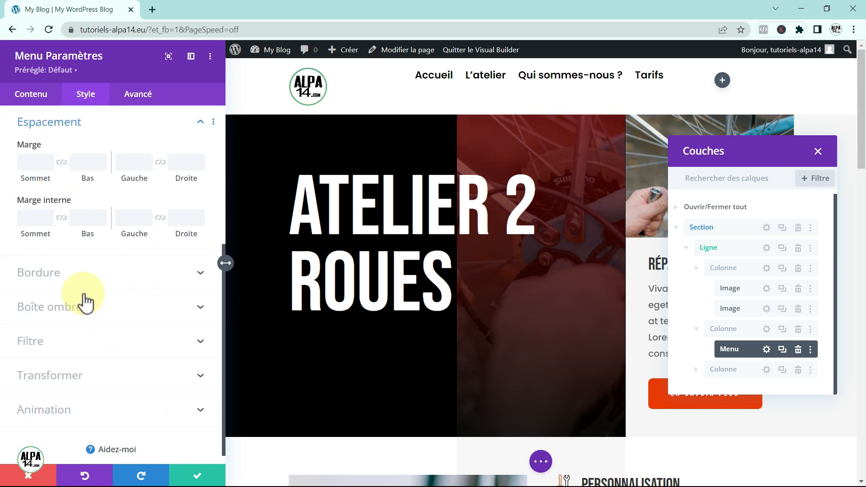
pyautogui.click(30, 160)
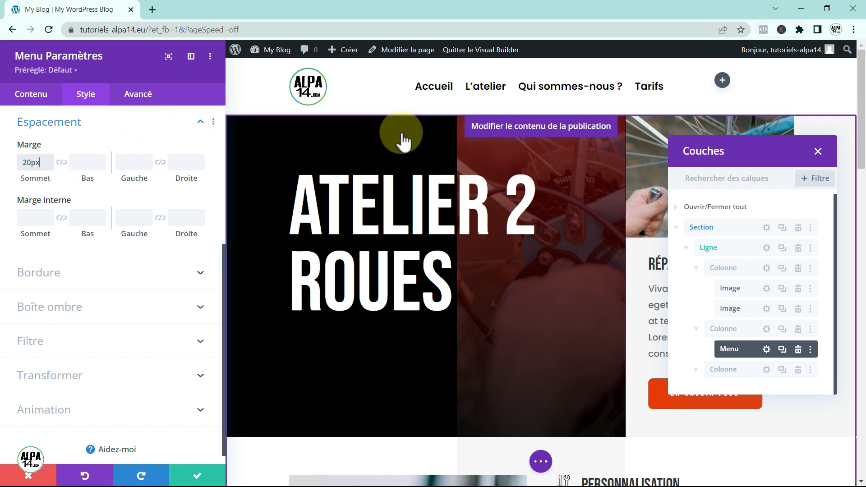
pyautogui.scroll(-2, 402, 141)
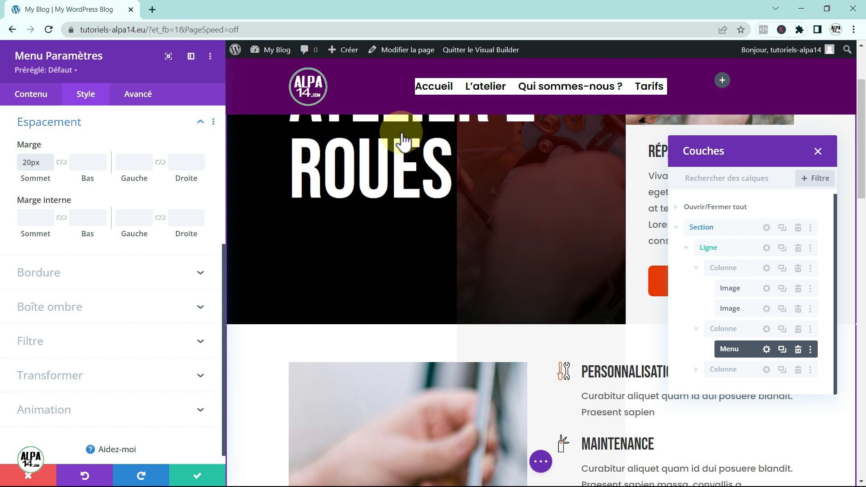
pyautogui.scroll(2, 403, 141)
pyautogui.scroll(-1, 402, 140)
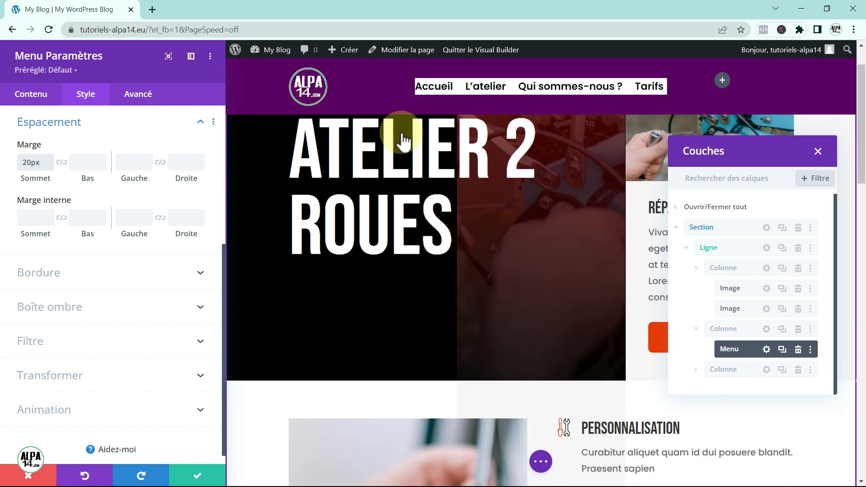
pyautogui.scroll(1, 403, 141)
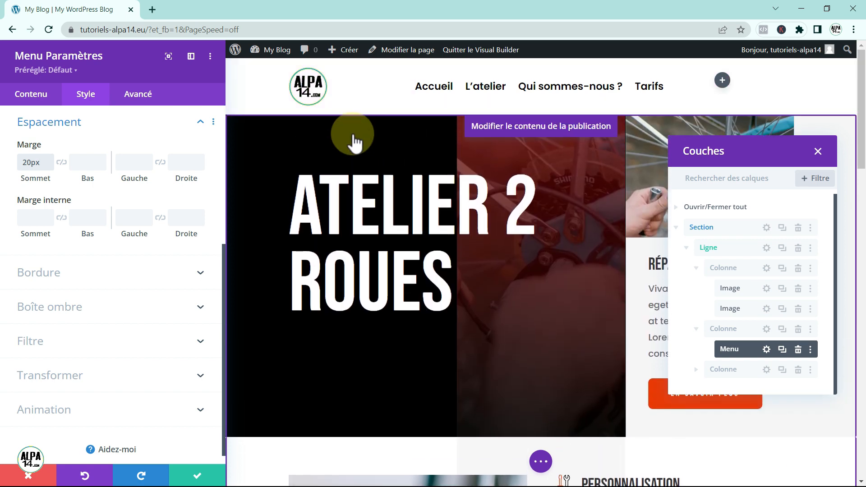
# Make the Menu module's background colour transparent
pyautogui.click(31, 94)
pyautogui.click(63, 284)
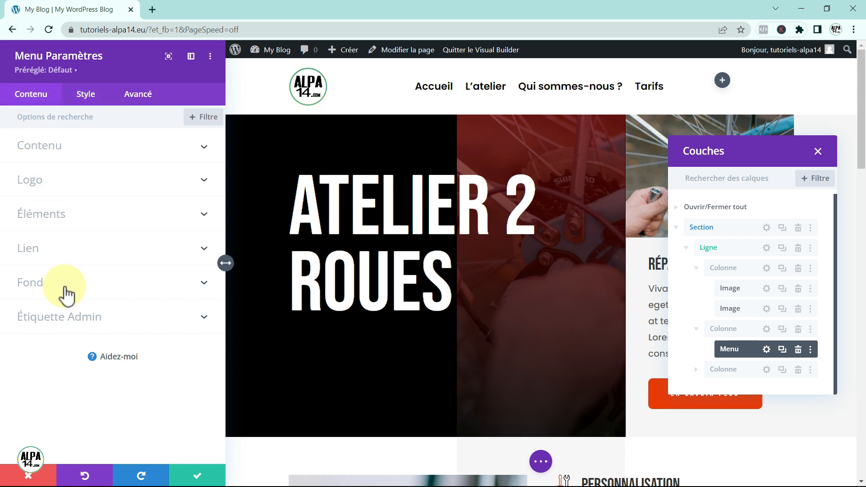
pyautogui.click(71, 289)
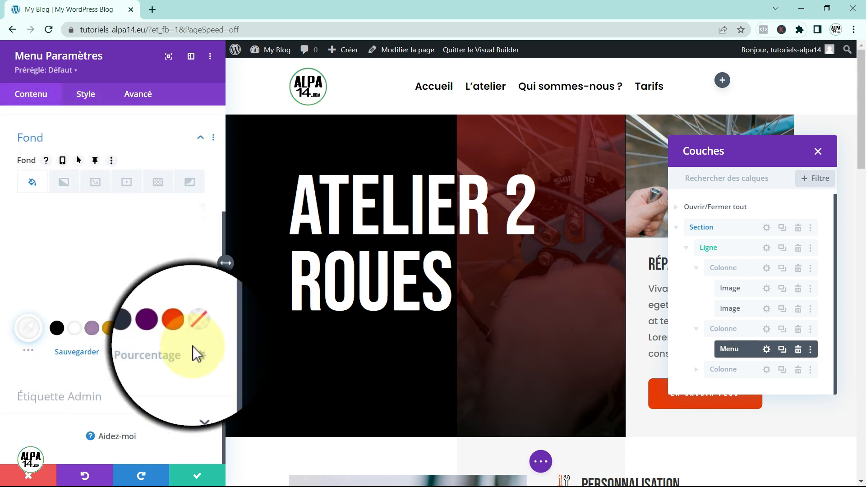
pyautogui.click(198, 334)
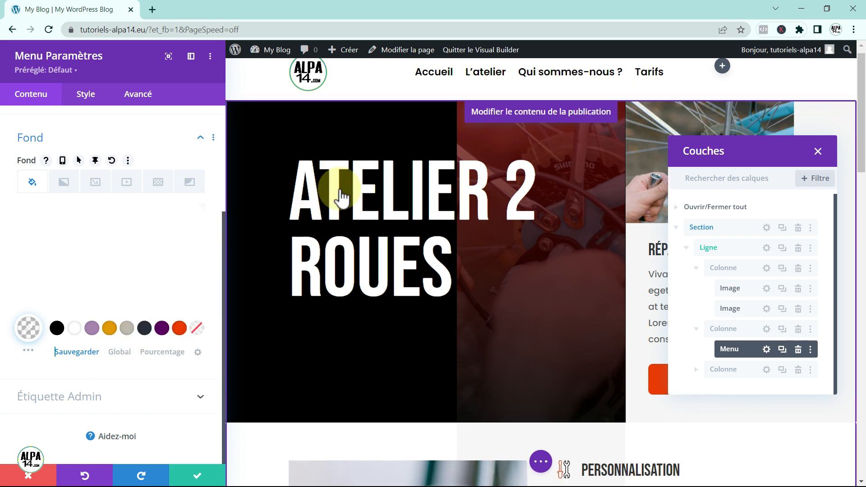
# Examine how the header's background, logo and menu change between the normal and sticky states
pyautogui.scroll(-3, 341, 197)
pyautogui.scroll(3, 341, 197)
pyautogui.scroll(-2, 341, 197)
pyautogui.scroll(2, 341, 197)
pyautogui.scroll(-1, 341, 198)
pyautogui.scroll(1, 341, 197)
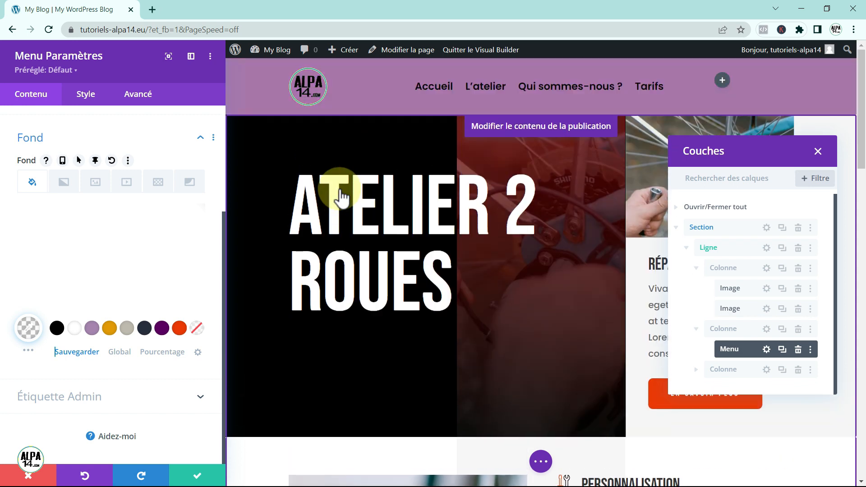
pyautogui.scroll(-1, 341, 197)
pyautogui.scroll(1, 341, 197)
pyautogui.scroll(1, 342, 197)
pyautogui.scroll(-1, 341, 197)
pyautogui.scroll(1, 342, 197)
pyautogui.scroll(-2, 342, 197)
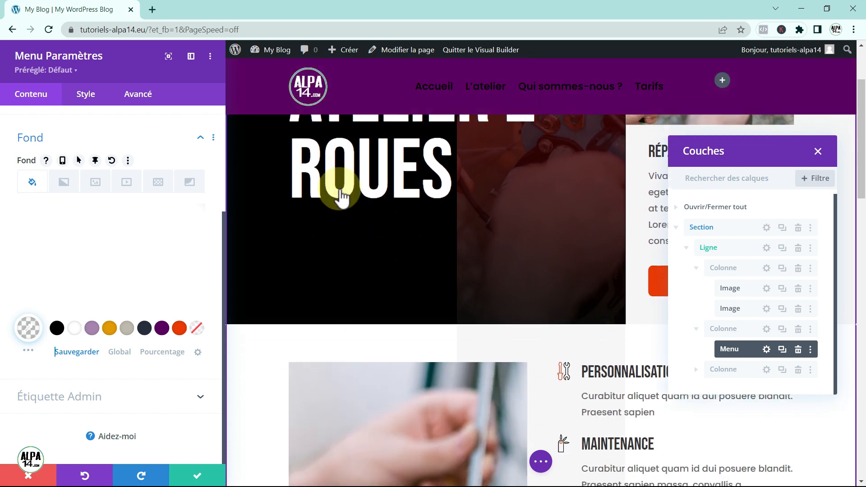
pyautogui.scroll(2, 341, 197)
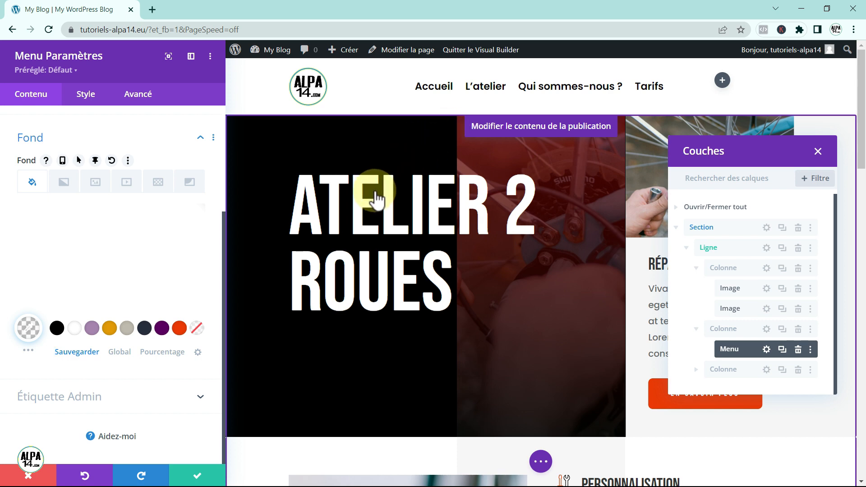
# Enable the sticky option for the menu text colour and set the sticky colour to white (#ffffff)
pyautogui.click(86, 96)
pyautogui.click(87, 181)
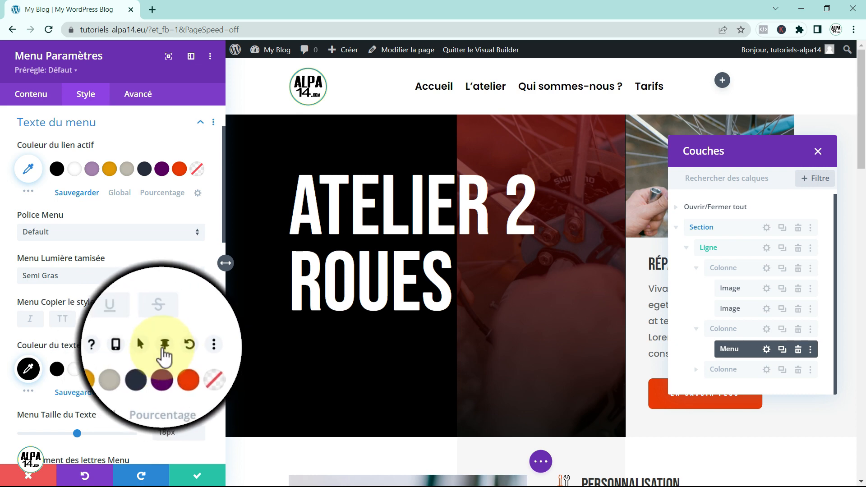
pyautogui.click(164, 345)
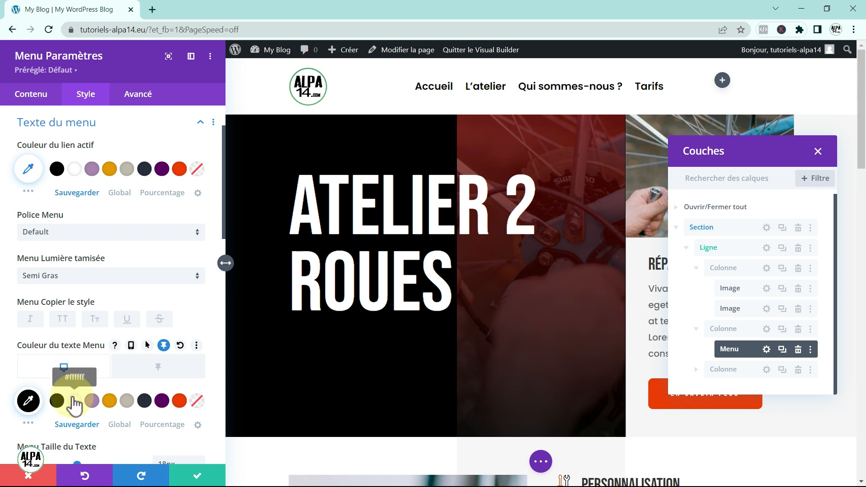
pyautogui.click(147, 372)
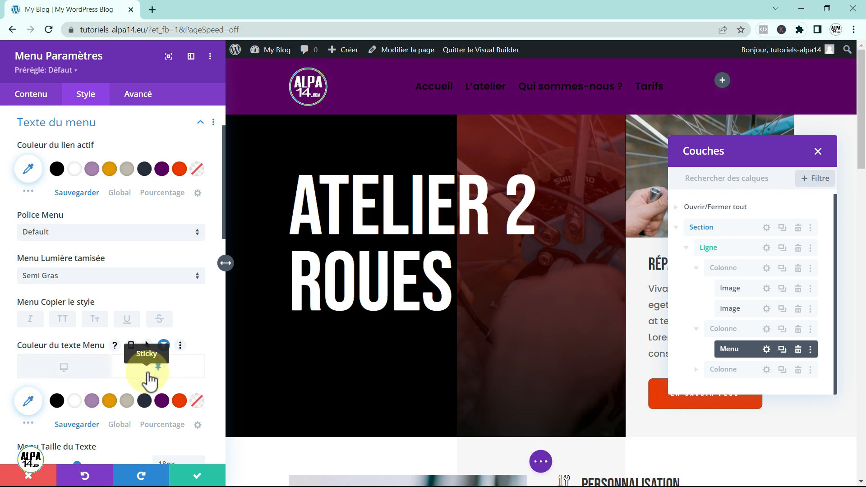
pyautogui.click(73, 400)
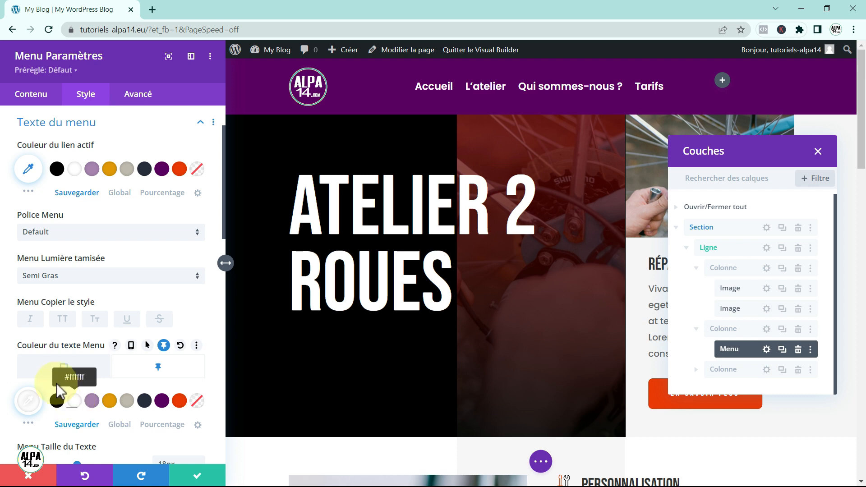
pyautogui.click(50, 368)
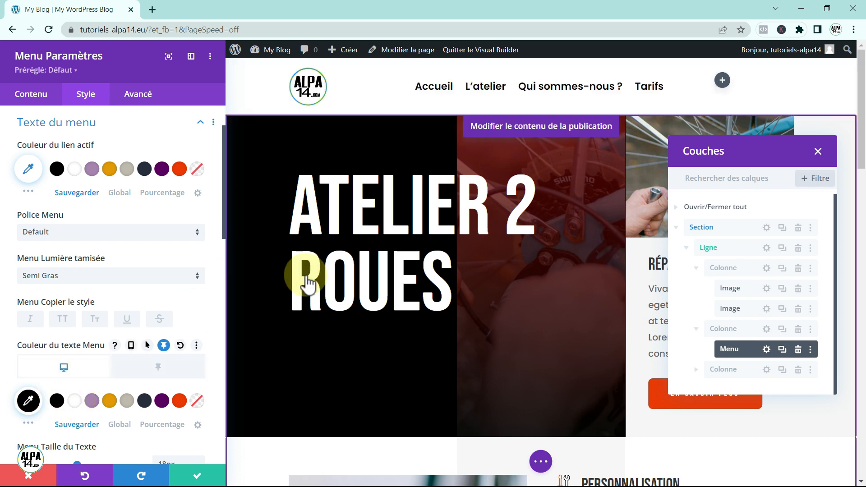
# Examine how the menu text and logo colours change while the page scrolls between the normal and sticky states
pyautogui.scroll(-3, 304, 281)
pyautogui.scroll(3, 303, 281)
pyautogui.scroll(-3, 305, 283)
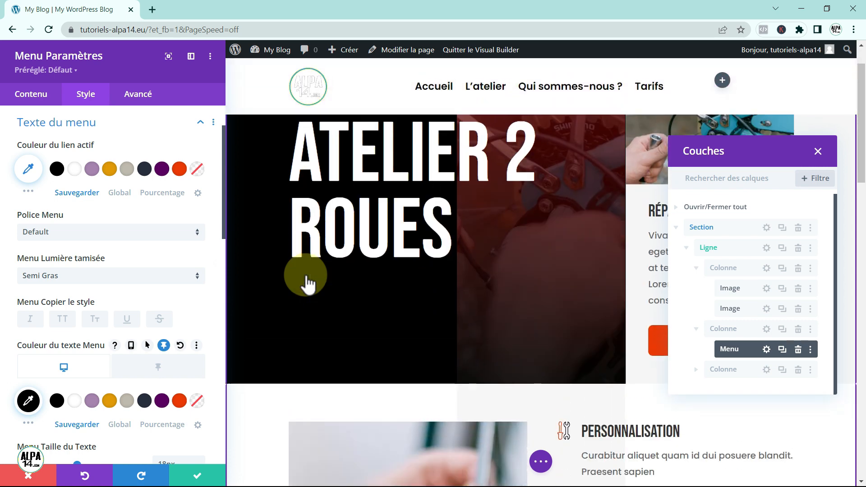
pyautogui.scroll(3, 305, 283)
pyautogui.scroll(-2, 308, 284)
pyautogui.scroll(2, 307, 283)
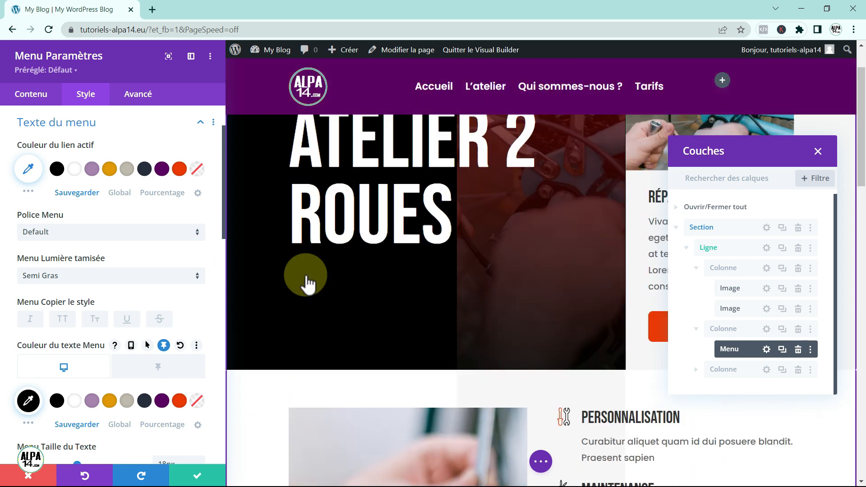
pyautogui.scroll(2, 133, 243)
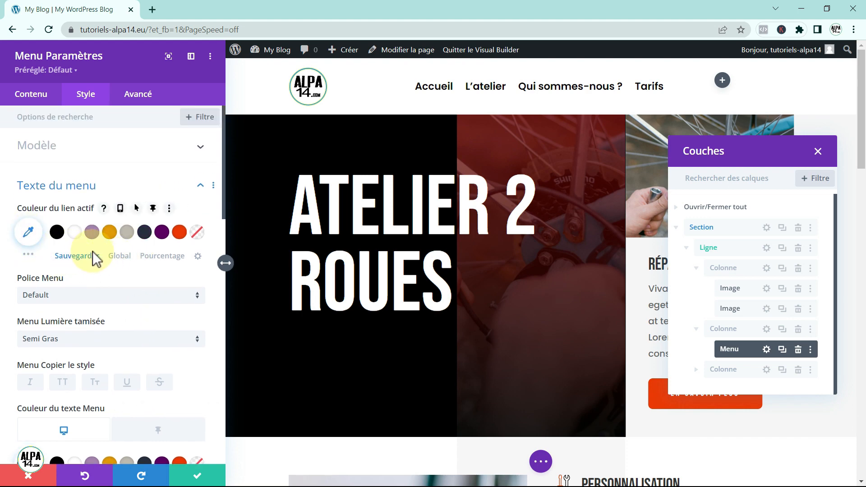
# Set the menu's active link colour to the orange-red swatch and preview it in the header's sticky state
pyautogui.click(181, 233)
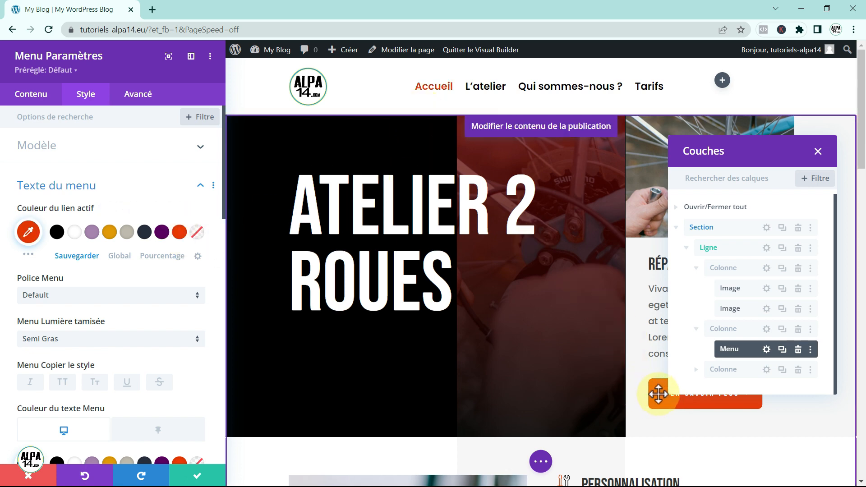
pyautogui.scroll(-2, 395, 264)
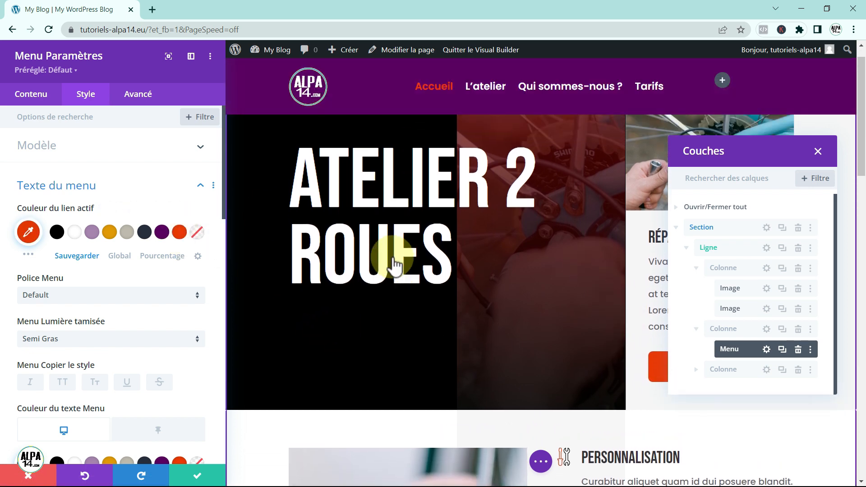
pyautogui.scroll(-2, 395, 264)
pyautogui.scroll(2, 392, 265)
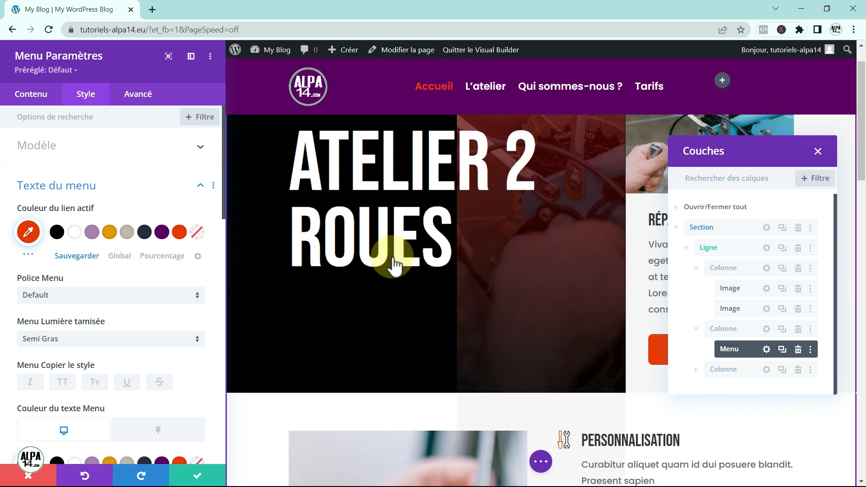
pyautogui.scroll(1, 392, 266)
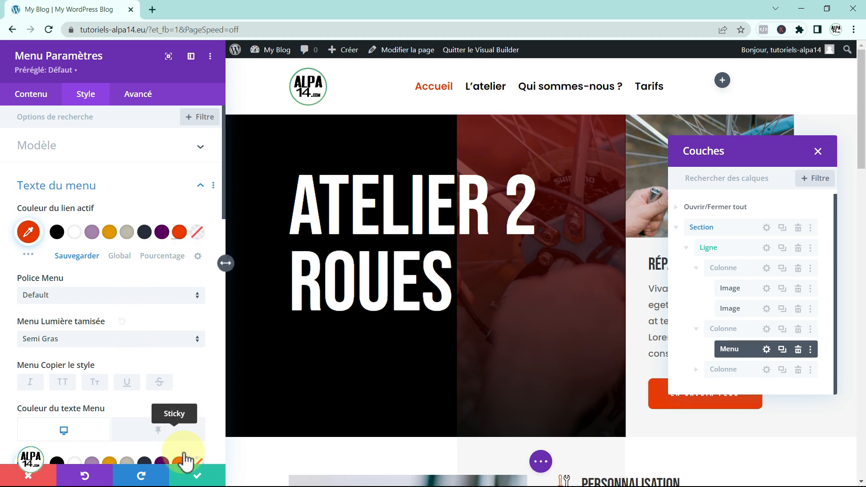
# Apply the Menu module settings, save the page and close the Couches window
pyautogui.click(194, 477)
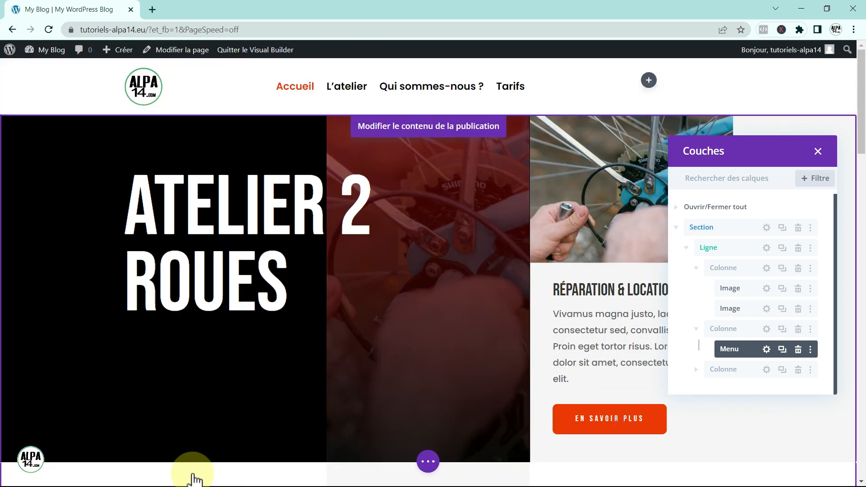
pyautogui.click(424, 461)
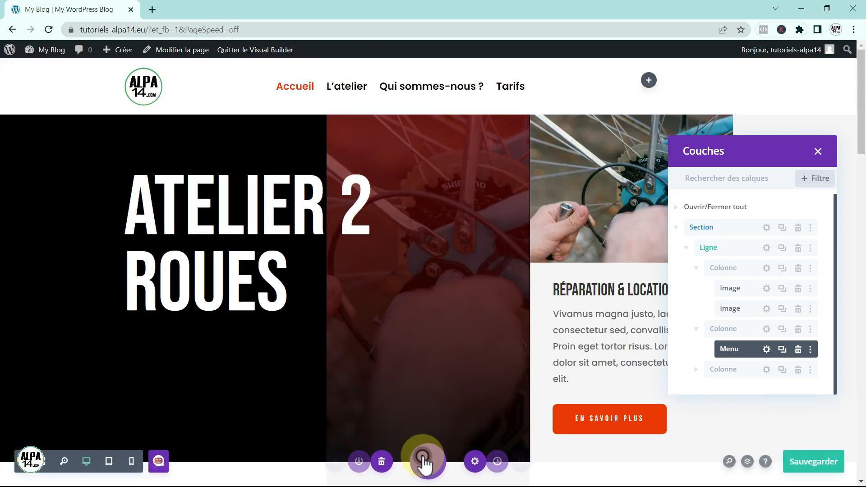
pyautogui.click(805, 460)
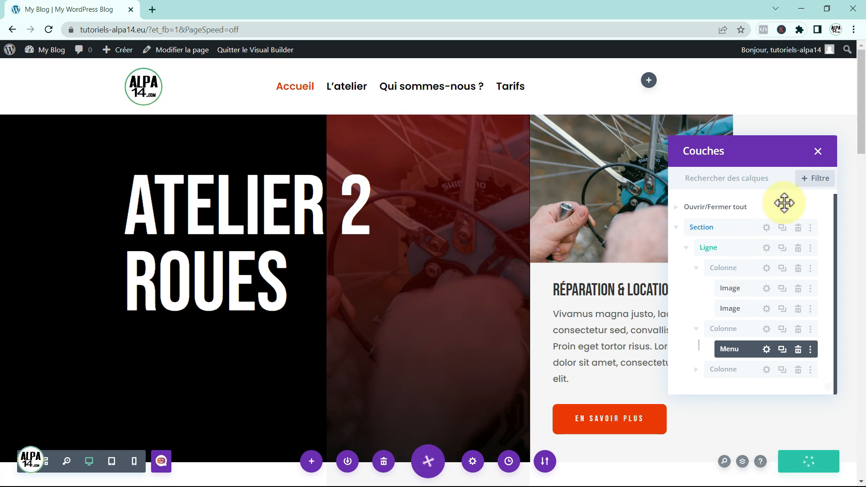
pyautogui.click(817, 152)
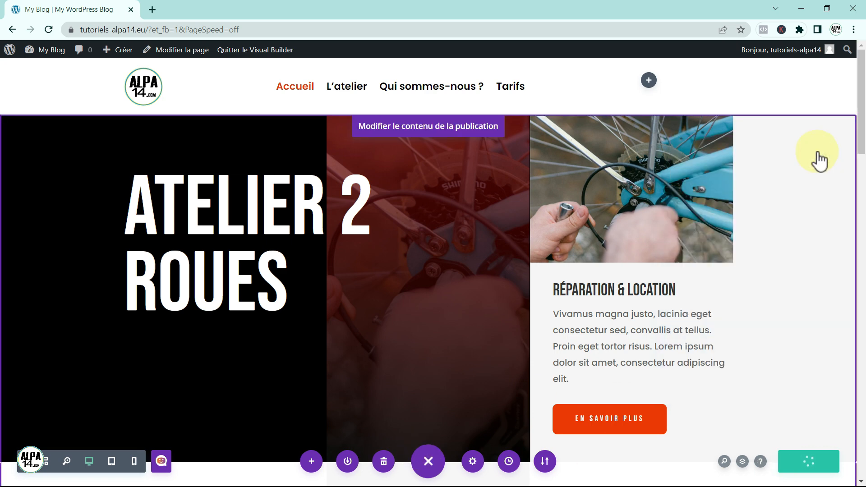
pyautogui.click(427, 469)
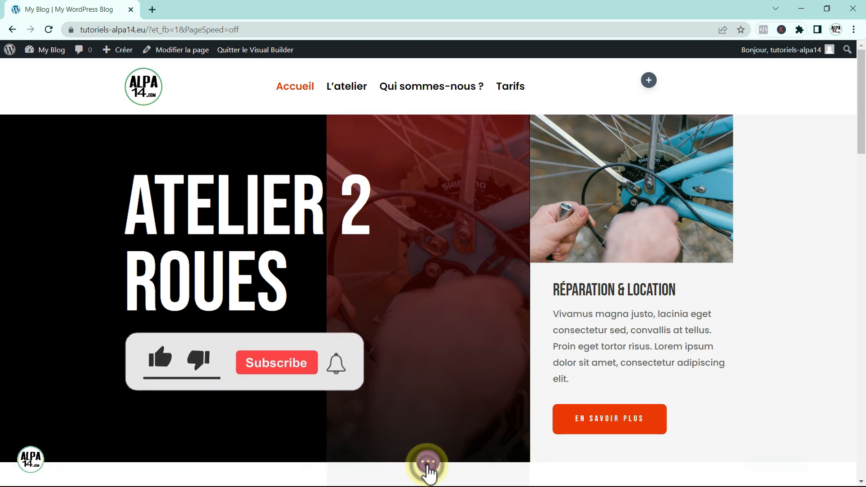
# Insert a Bouton module in the header's empty third column
pyautogui.click(650, 82)
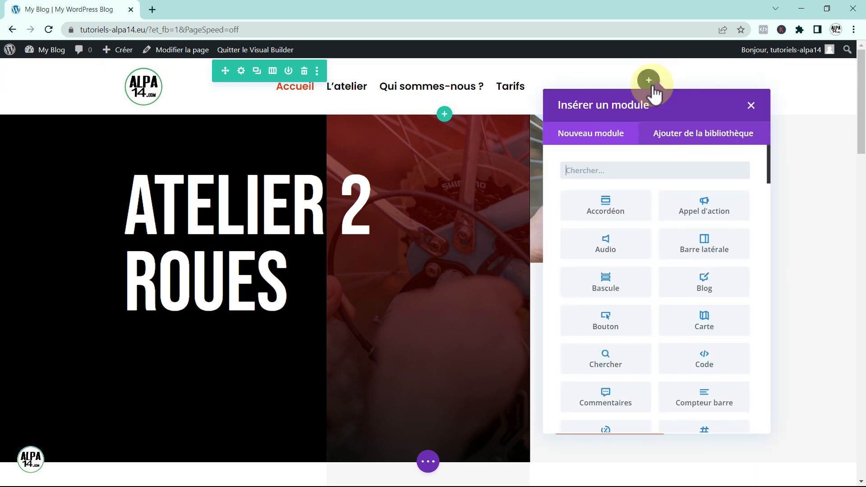
pyautogui.write('bouton')
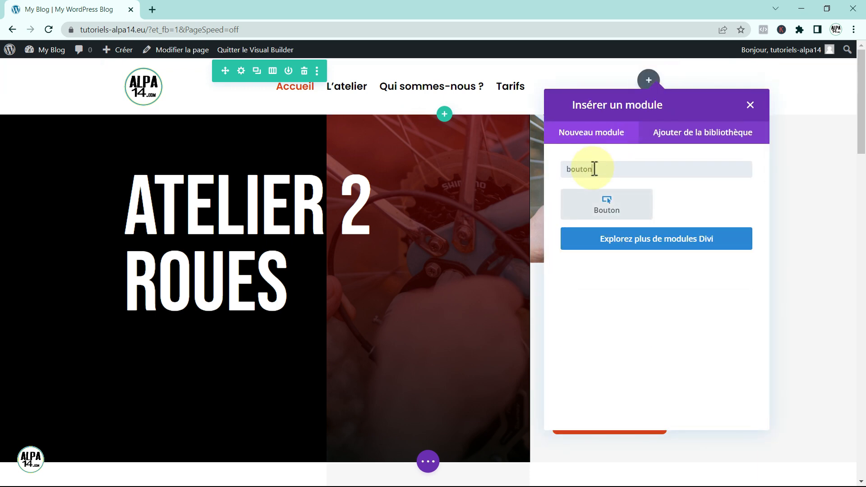
pyautogui.click(606, 207)
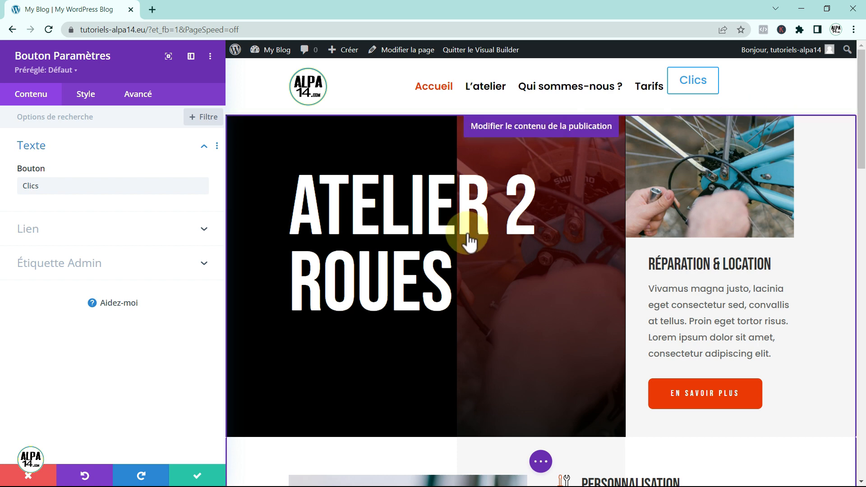
# Change the button's text to "Contactez-nous" and open its link settings
pyautogui.click(44, 186)
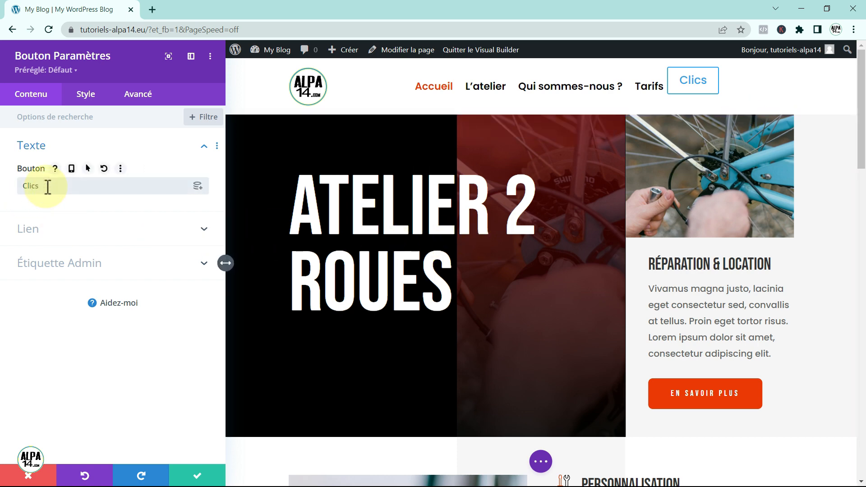
pyautogui.press('BackSpace')
pyautogui.press('BackSpace')
pyautogui.press('BackSpace')
pyautogui.press('BackSpace')
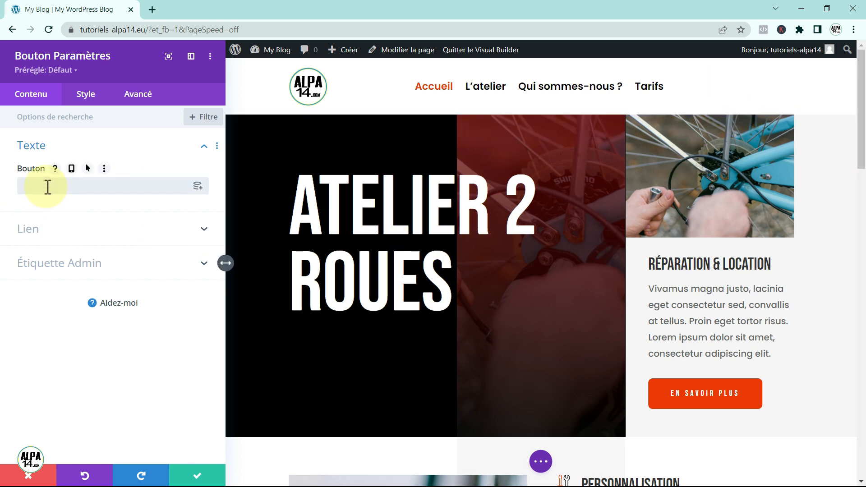
pyautogui.write('Cont')
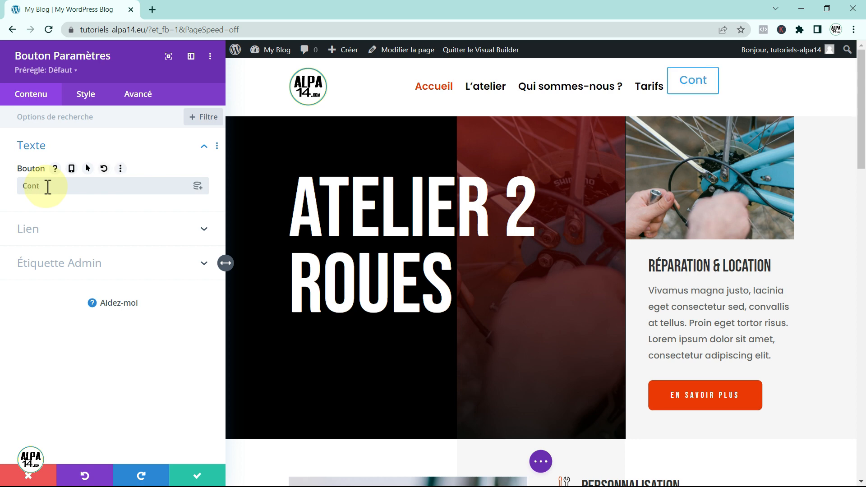
pyautogui.write('actez-n')
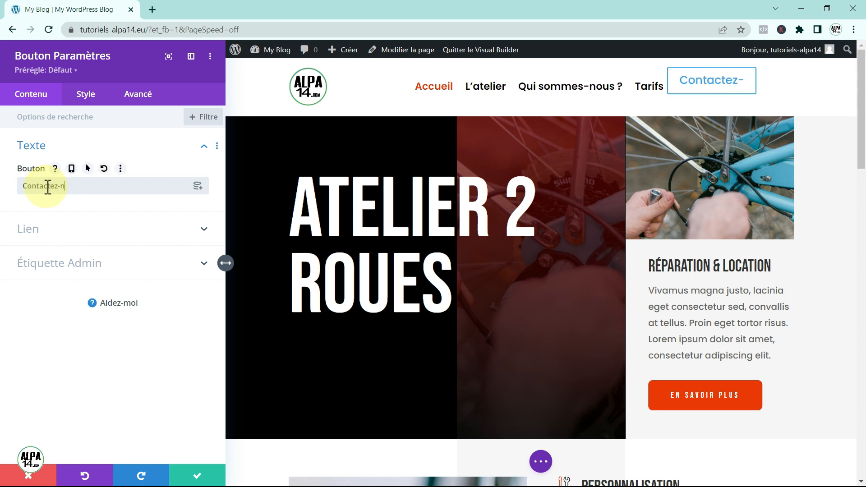
pyautogui.write('ous')
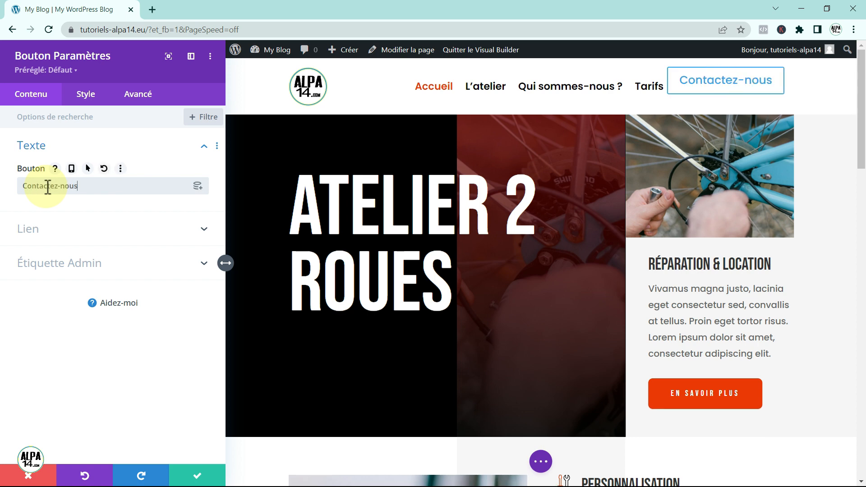
pyautogui.click(64, 240)
pyautogui.click(50, 223)
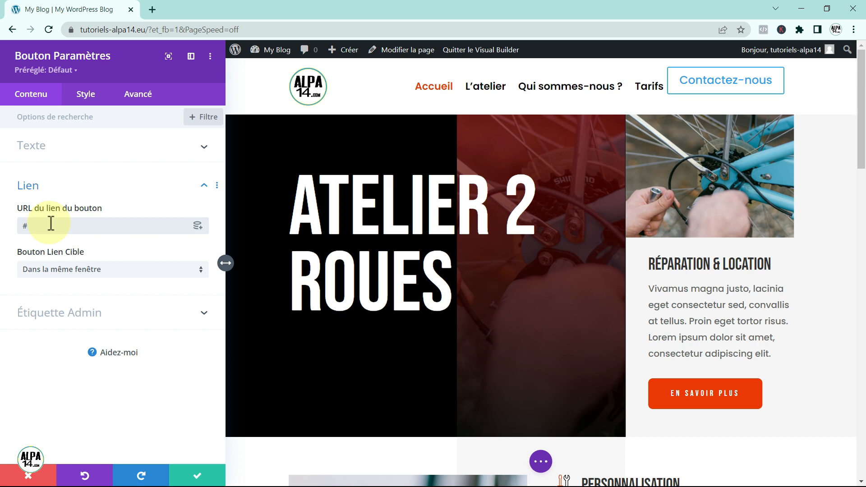
# Align the Contactez-nous button to the centre of its column
pyautogui.click(87, 96)
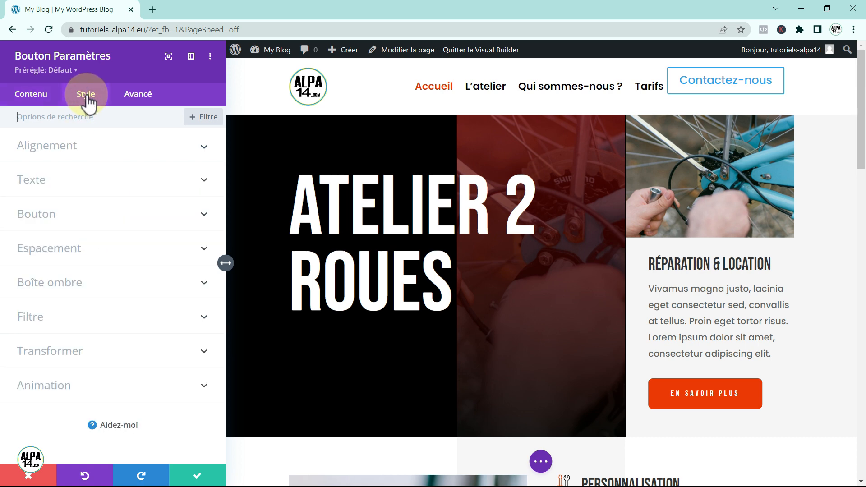
pyautogui.click(76, 145)
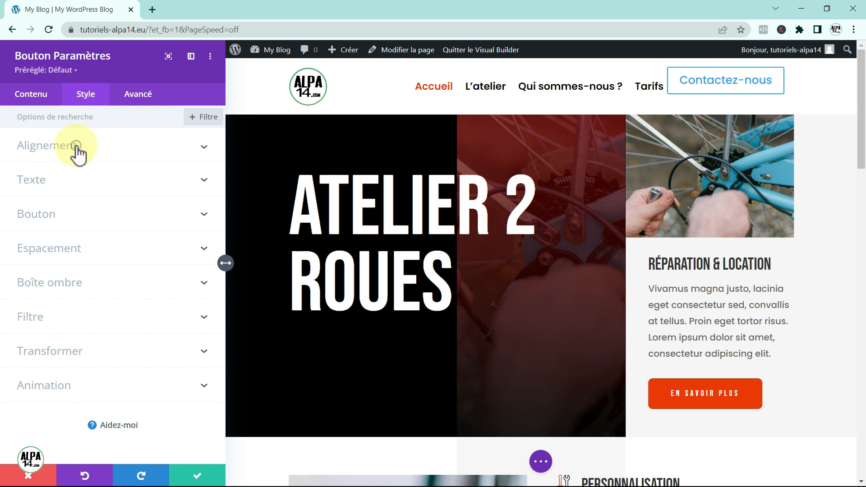
pyautogui.click(111, 185)
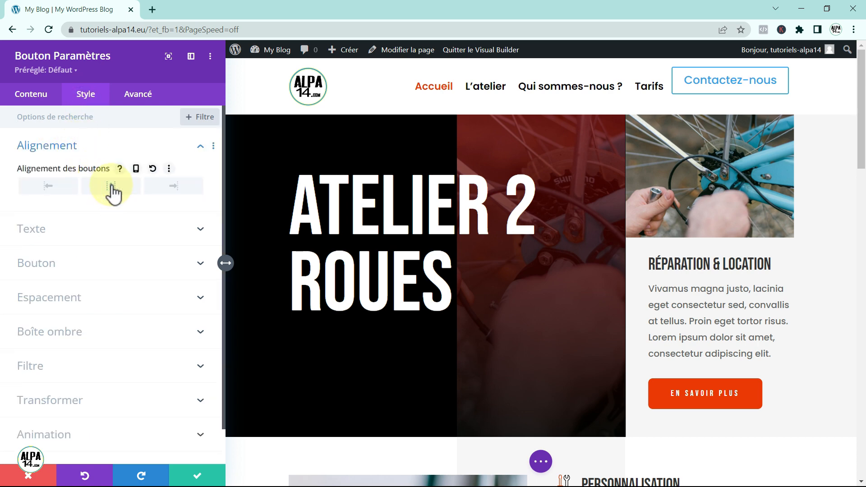
# Enable custom styles for the button and review its text size, text colour and background options
pyautogui.click(93, 225)
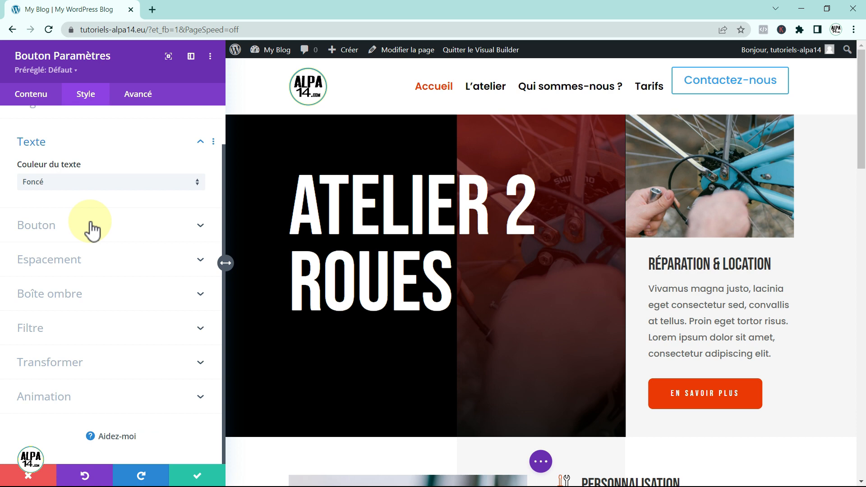
pyautogui.click(54, 231)
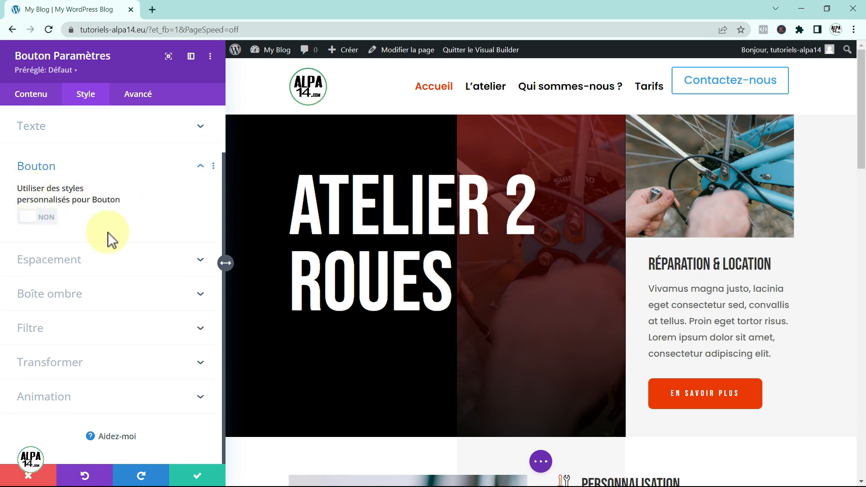
pyautogui.click(44, 217)
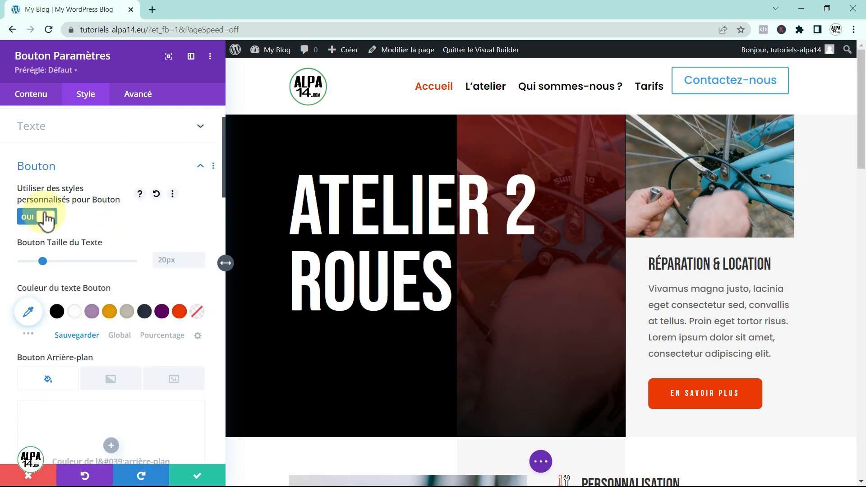
pyautogui.scroll(-1, 116, 289)
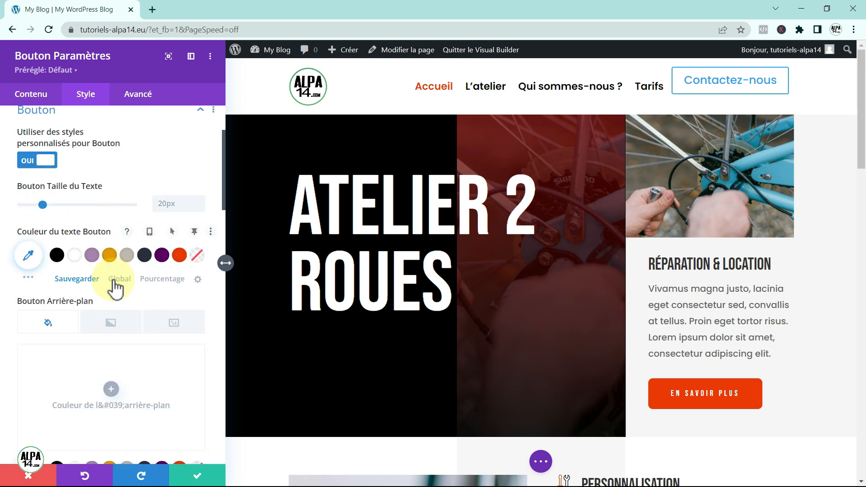
pyautogui.scroll(1, 115, 289)
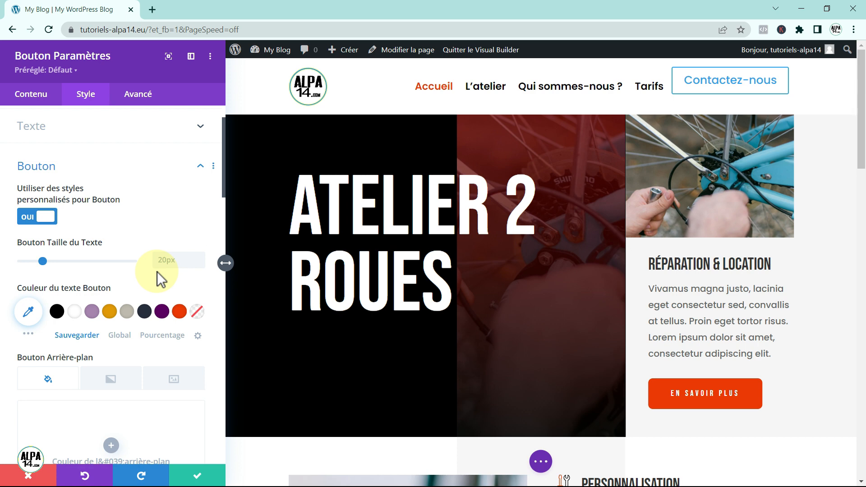
pyautogui.scroll(-3, 157, 271)
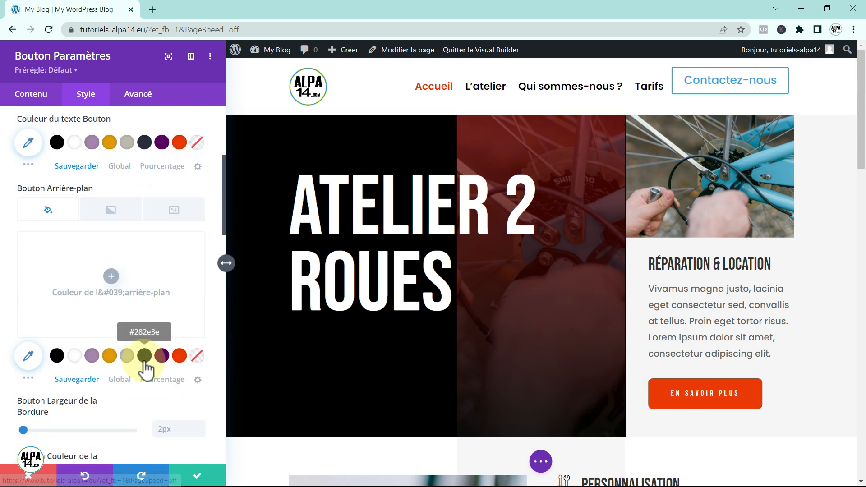
# Give the Contactez-nous button a #ea3900 background and #ffffff text
pyautogui.click(179, 356)
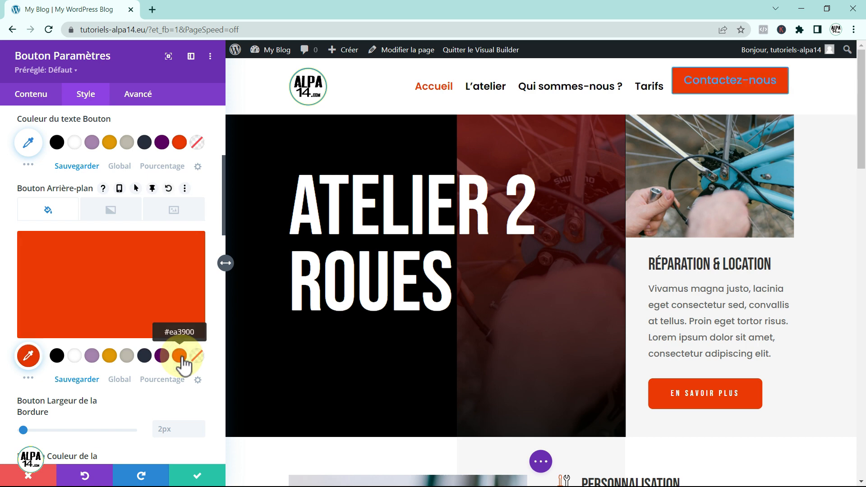
pyautogui.scroll(2, 136, 329)
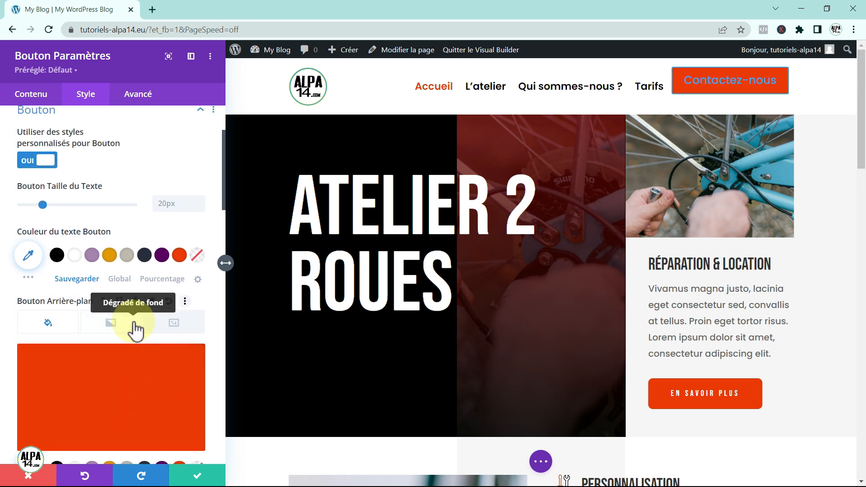
pyautogui.click(73, 257)
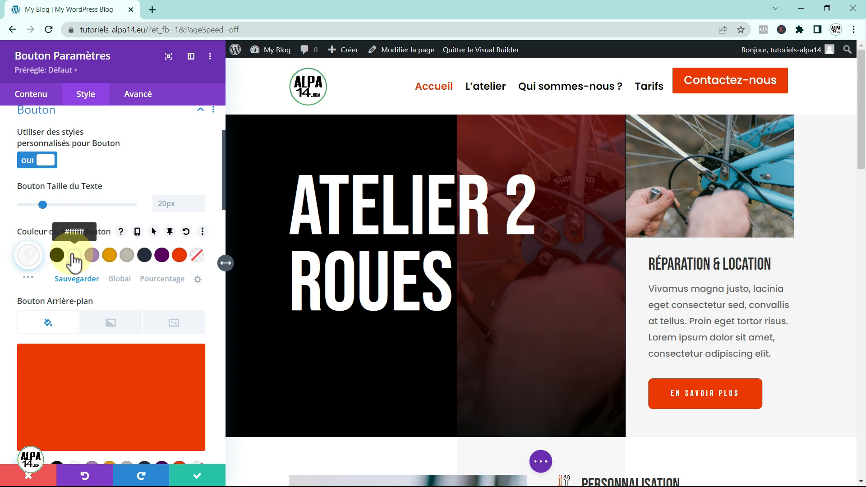
# Set the button's border colour to black and its border radius to 8px
pyautogui.scroll(-2, 126, 291)
pyautogui.scroll(-4, 126, 291)
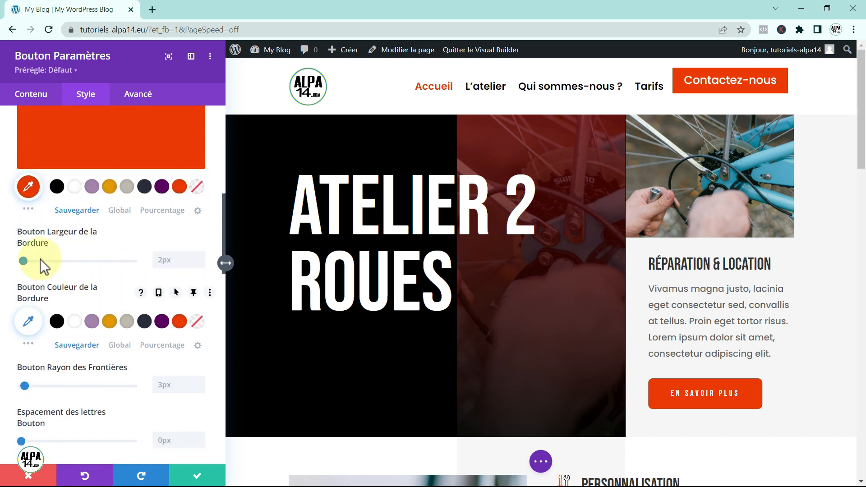
pyautogui.click(57, 321)
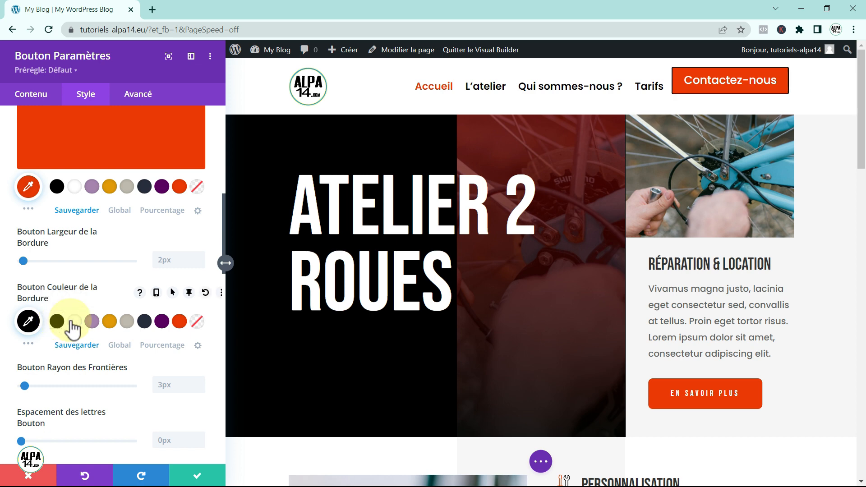
pyautogui.scroll(-1, 66, 321)
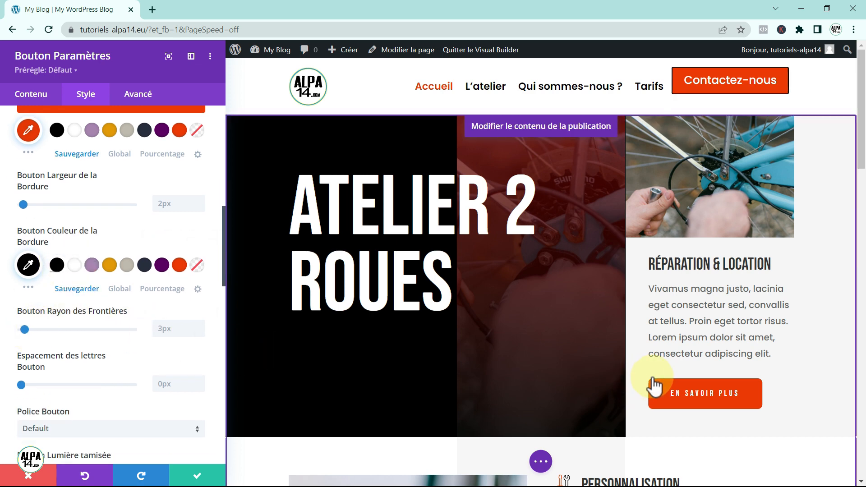
pyautogui.click(200, 327)
pyautogui.click(200, 326)
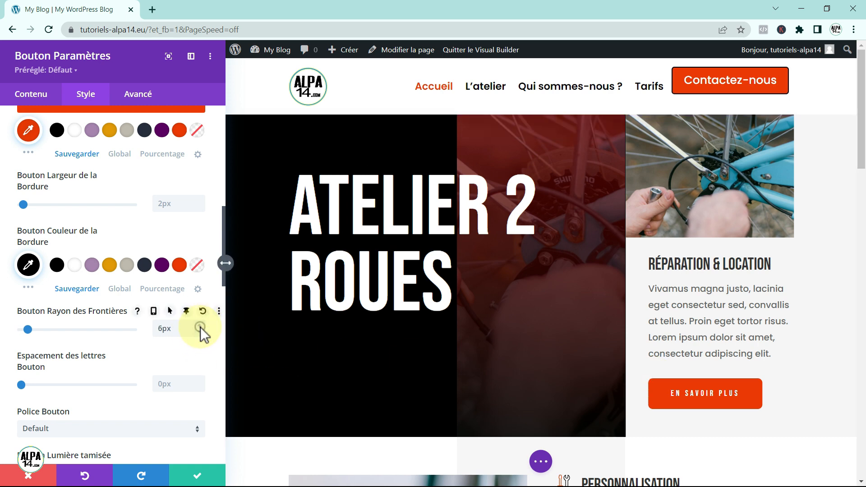
pyautogui.click(200, 326)
pyautogui.click(200, 327)
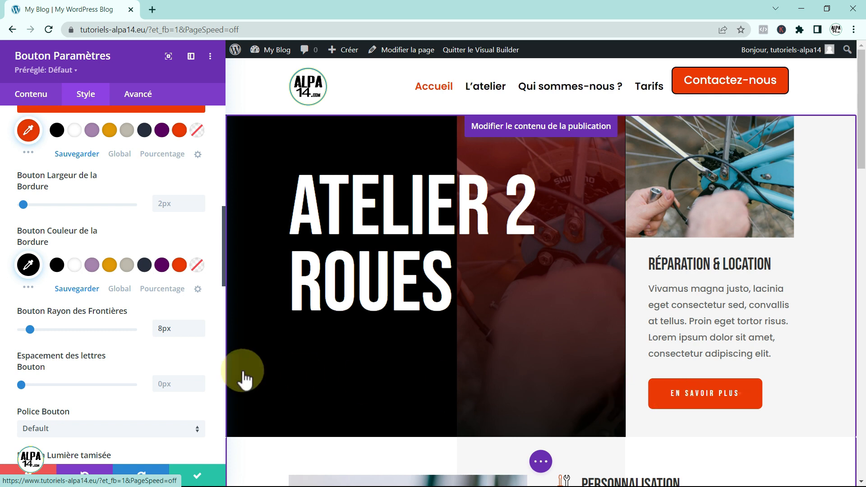
# Change the button's font to Bebas Neue
pyautogui.click(190, 430)
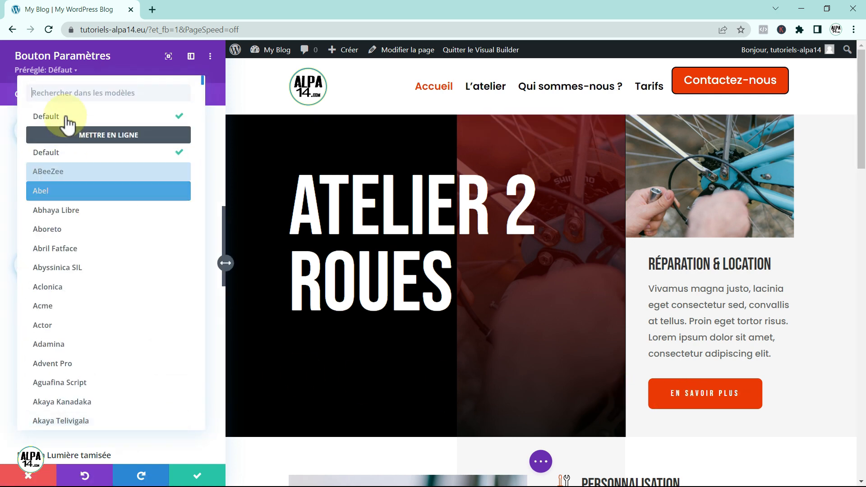
pyautogui.click(61, 93)
pyautogui.write('bebas')
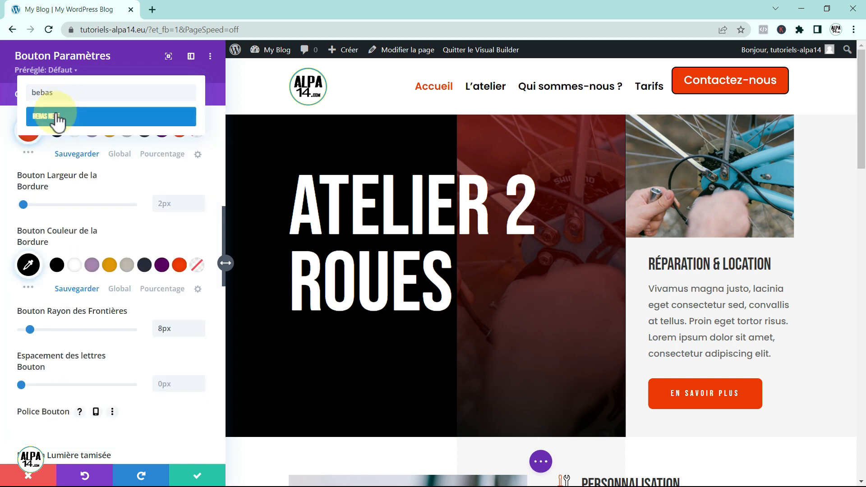
pyautogui.click(54, 116)
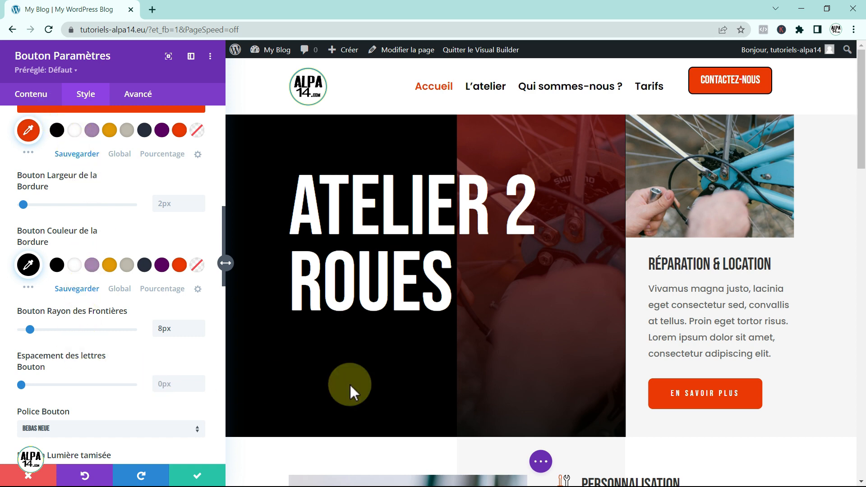
# Set the button's letter spacing to 4px
pyautogui.click(174, 386)
pyautogui.write('2')
pyautogui.click(198, 380)
pyautogui.click(198, 381)
pyautogui.click(198, 380)
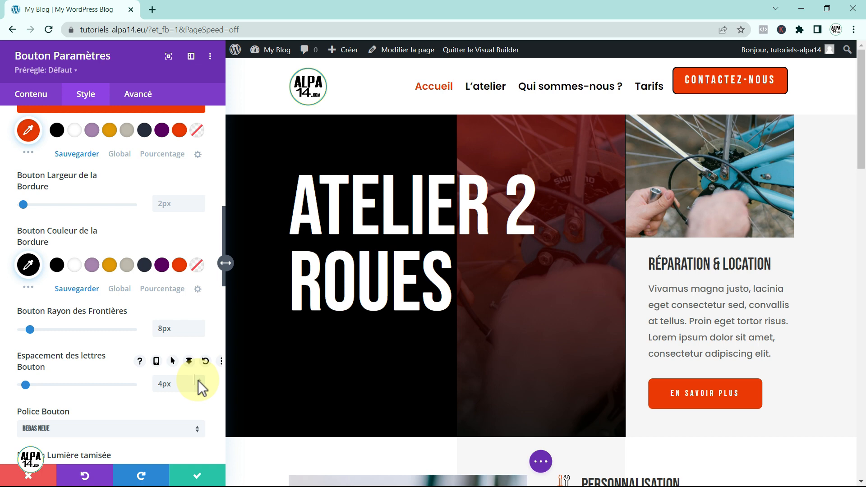
# Set the button's top margin to 10px, save the module settings and check the header while scrolling the page
pyautogui.scroll(10, 198, 381)
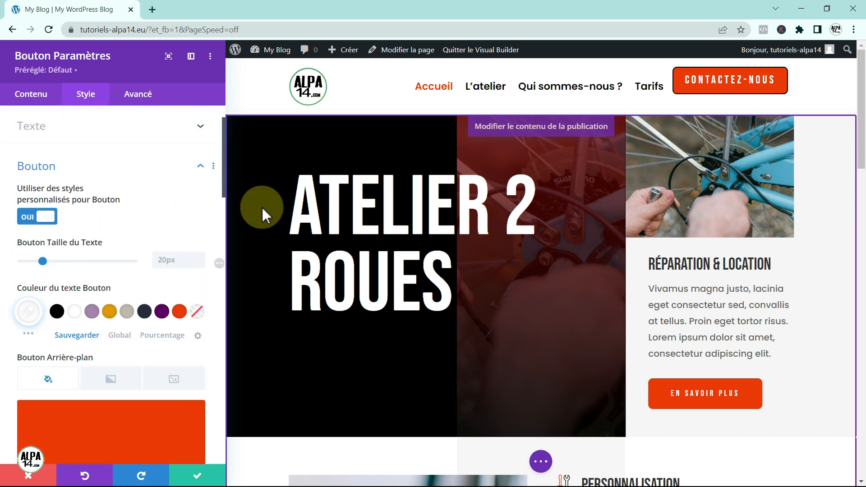
pyautogui.click(201, 167)
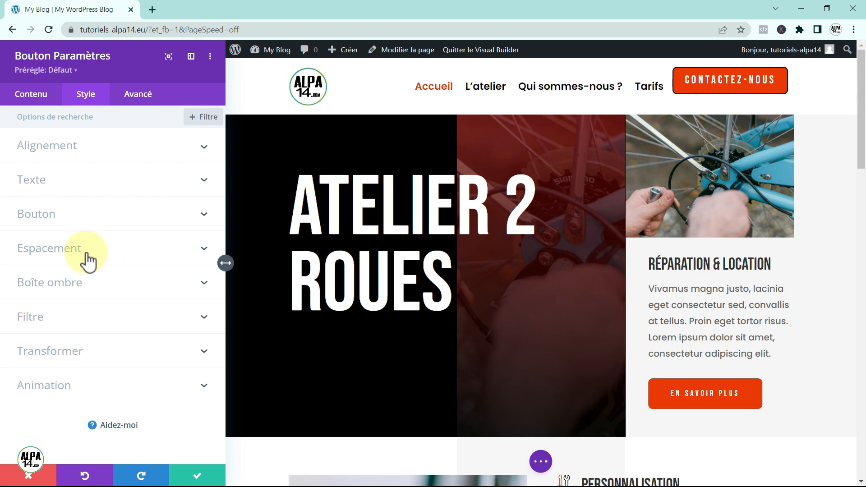
pyautogui.click(164, 253)
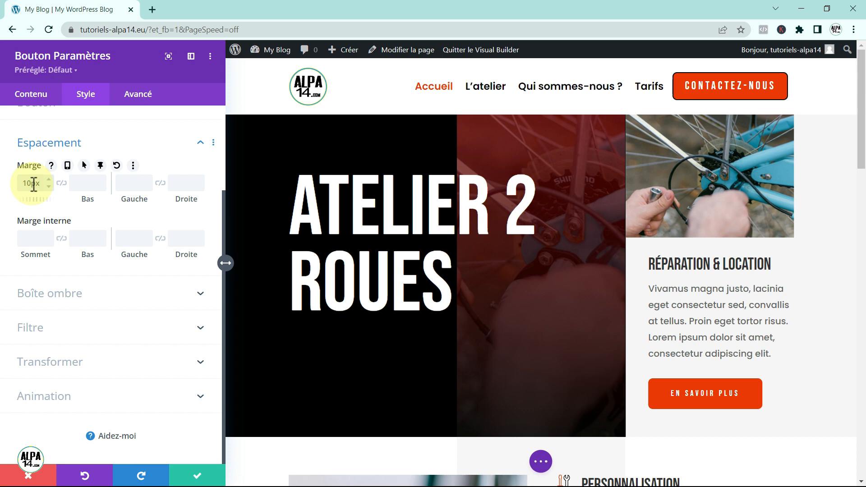
pyautogui.scroll(-1, 412, 90)
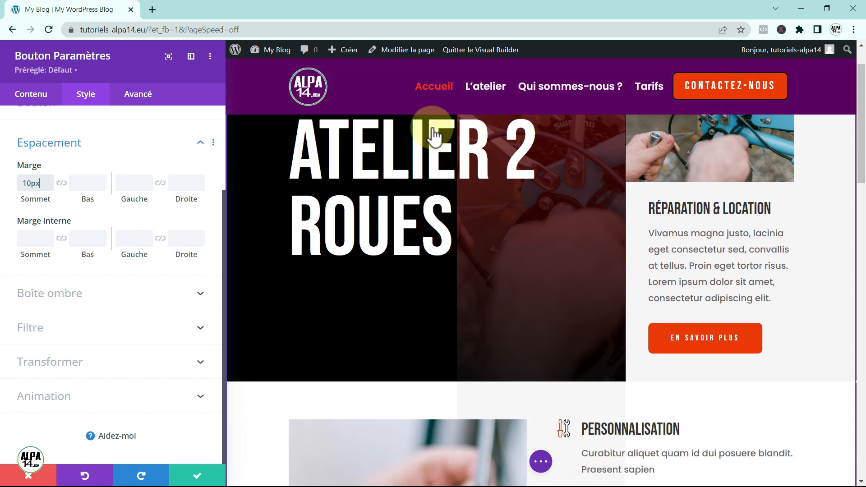
pyautogui.scroll(-2, 433, 136)
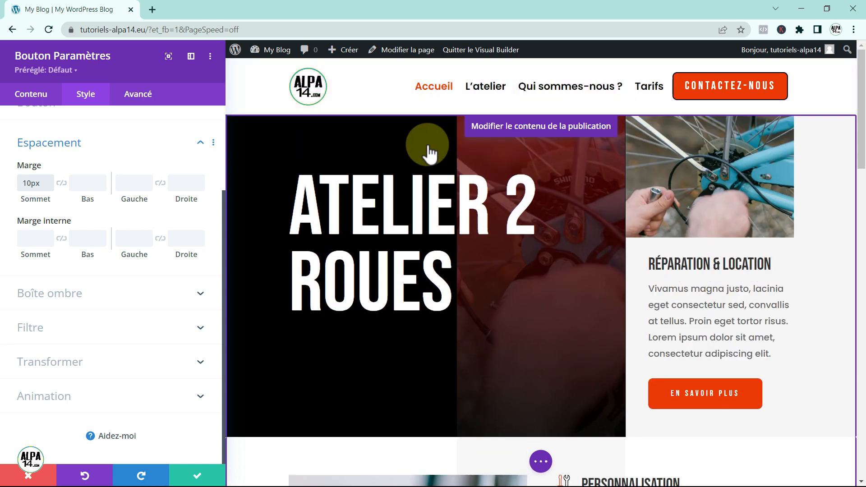
pyautogui.click(197, 477)
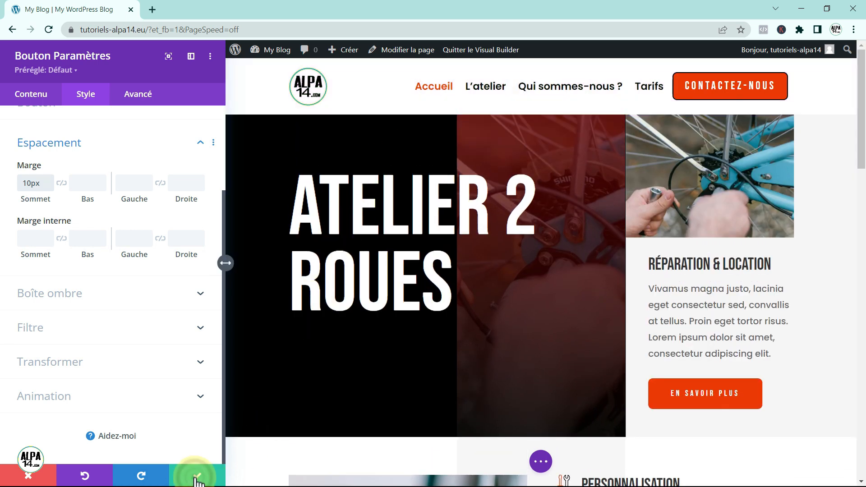
pyautogui.scroll(-2, 355, 315)
pyautogui.scroll(2, 358, 316)
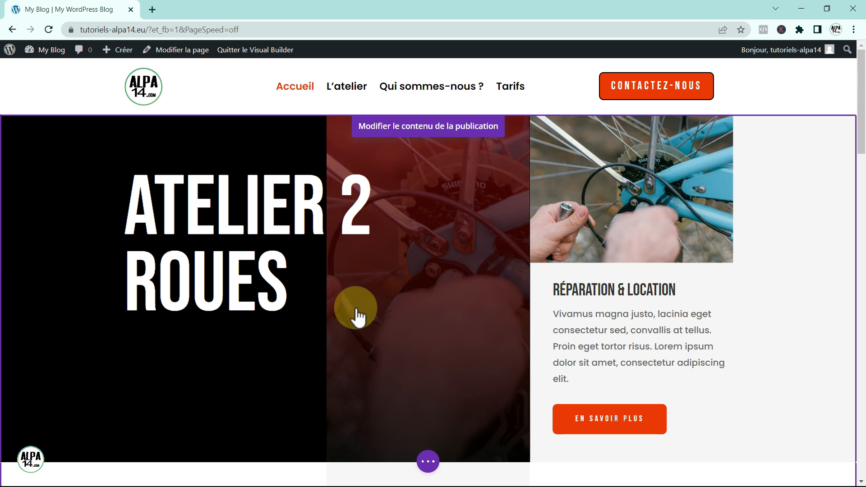
# Switch the builder to the phone view and open the header logo's Dimensionnement options
pyautogui.click(428, 462)
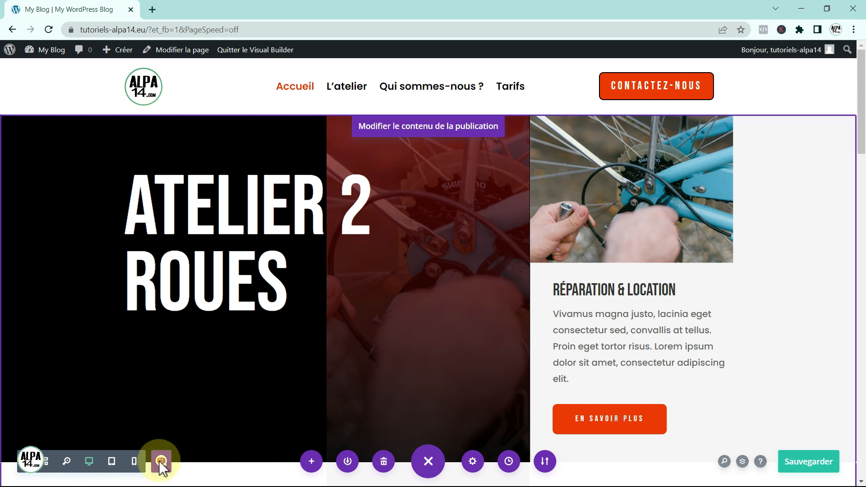
pyautogui.click(135, 464)
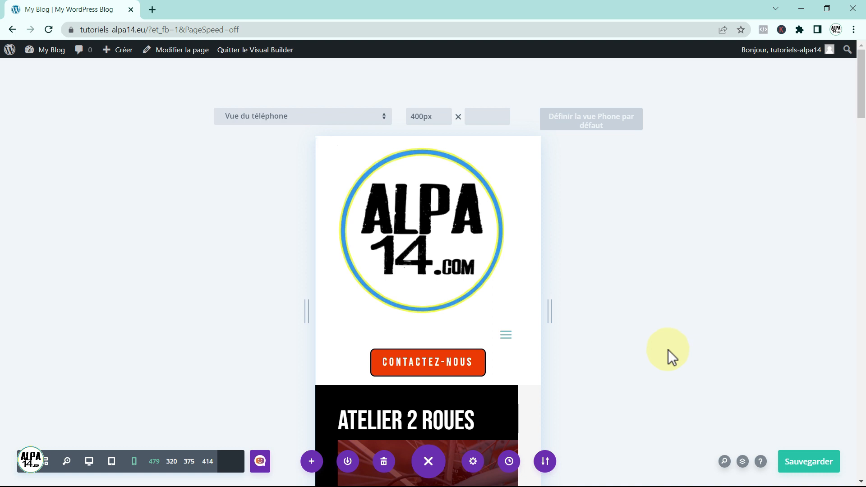
pyautogui.moveTo(419, 220)
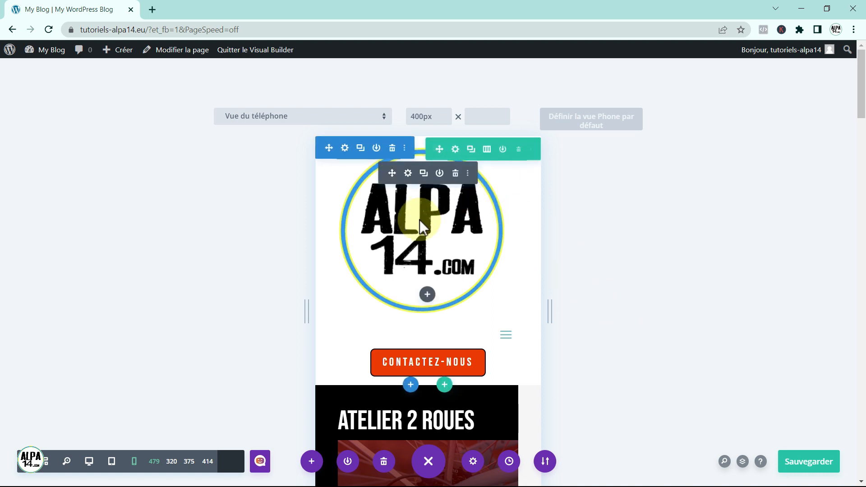
pyautogui.click(408, 174)
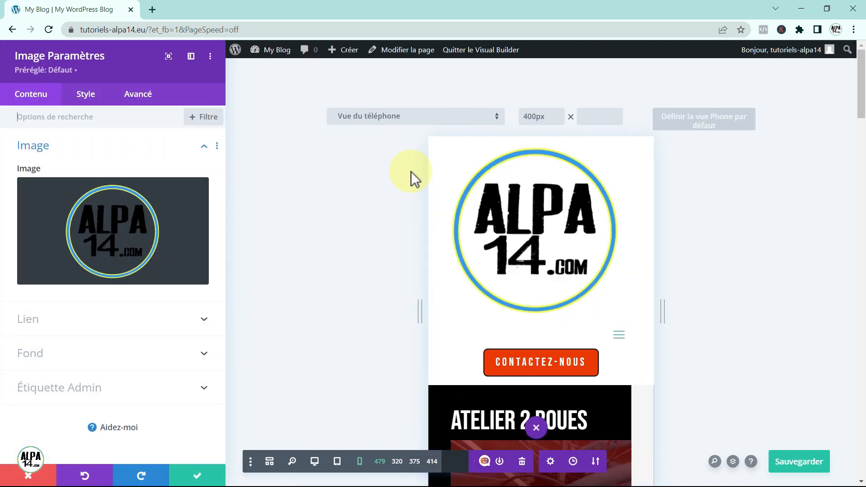
pyautogui.click(83, 97)
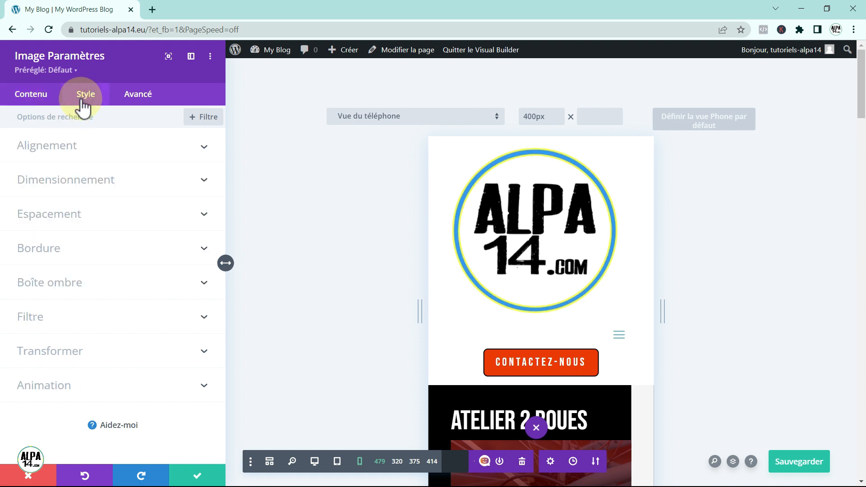
pyautogui.click(124, 178)
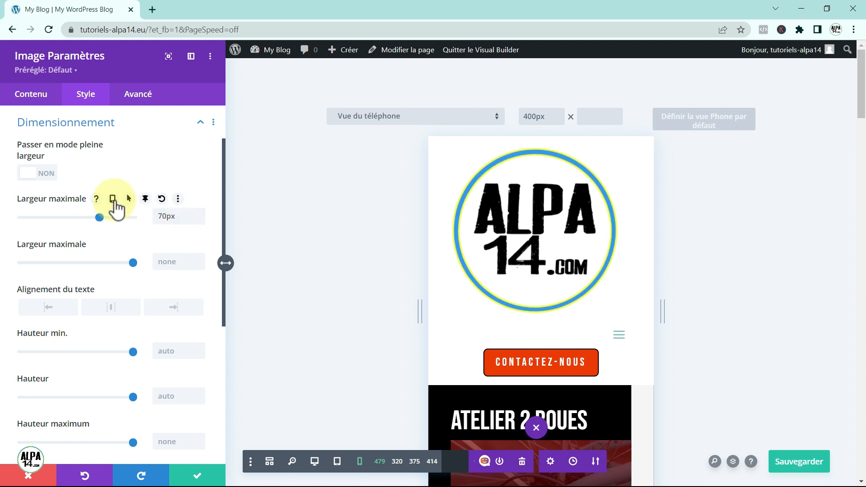
# Enable per-device values for the logo's first Largeur maximale, enter 70px for phones, and set the second Largeur maximale to 70px
pyautogui.click(114, 199)
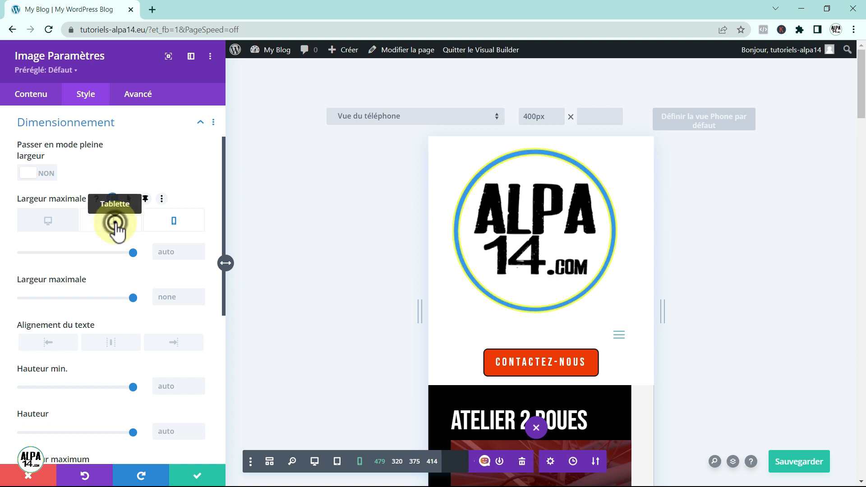
pyautogui.click(112, 221)
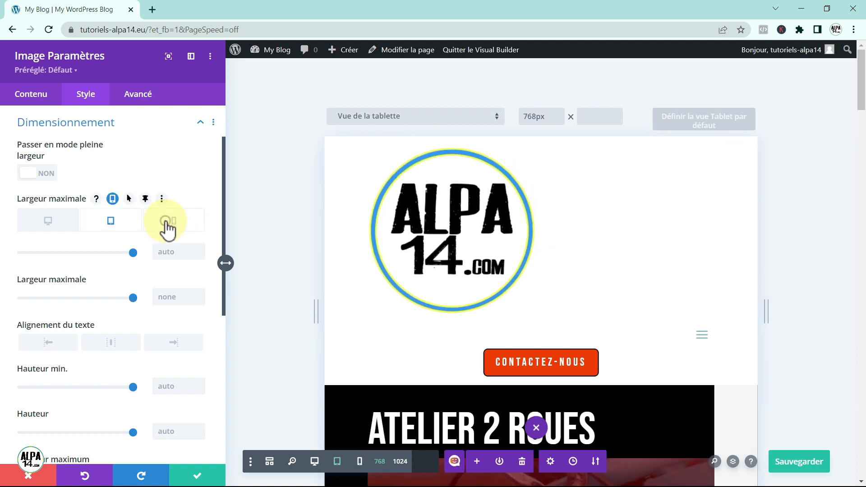
pyautogui.click(169, 226)
pyautogui.click(173, 251)
pyautogui.write('70p')
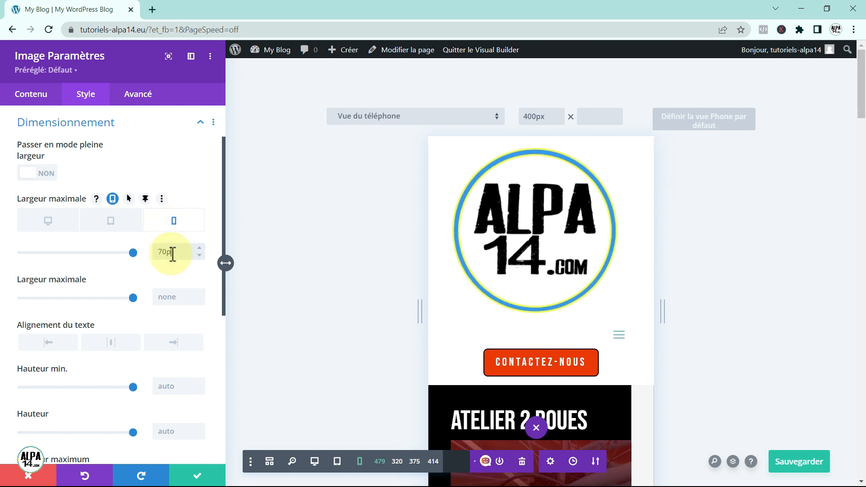
pyautogui.write('x')
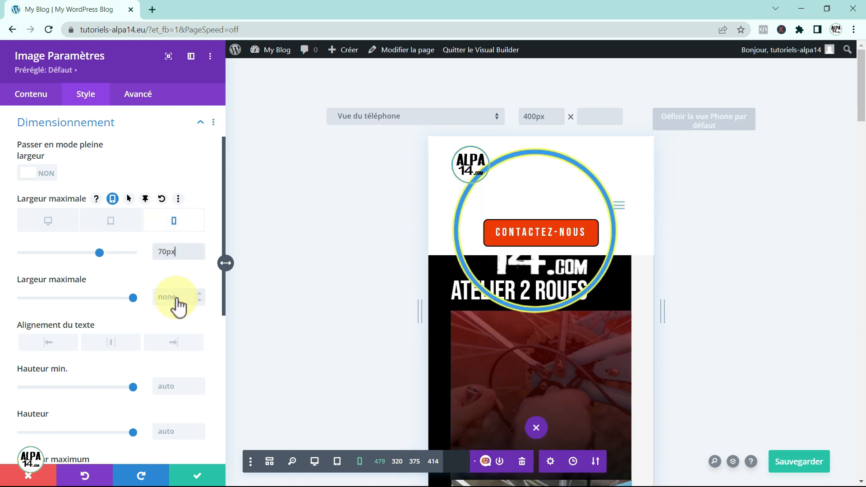
pyautogui.write('70')
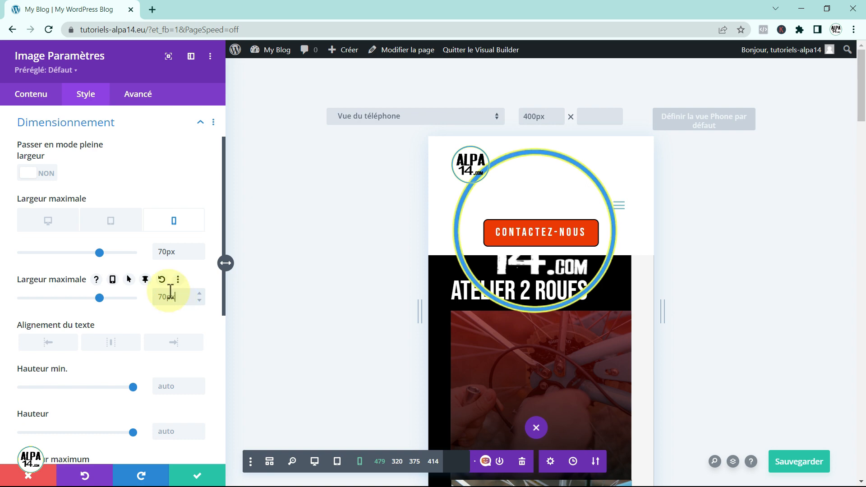
# Set both of the logo's Largeur maximale values to 80px for tablets, enabling per-device values for the second one
pyautogui.click(122, 221)
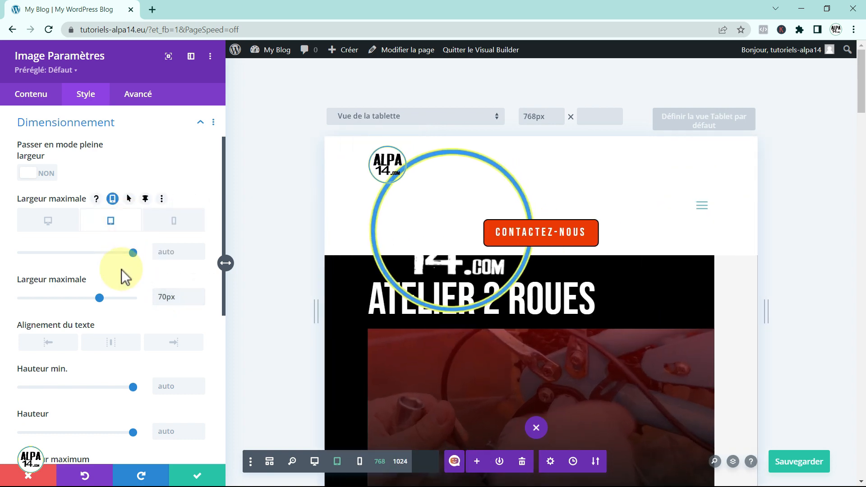
pyautogui.click(107, 217)
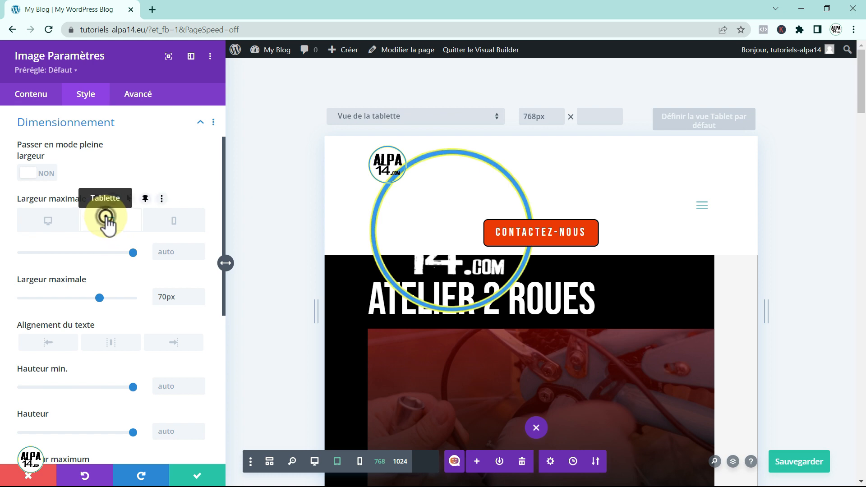
pyautogui.click(176, 252)
pyautogui.write('80px')
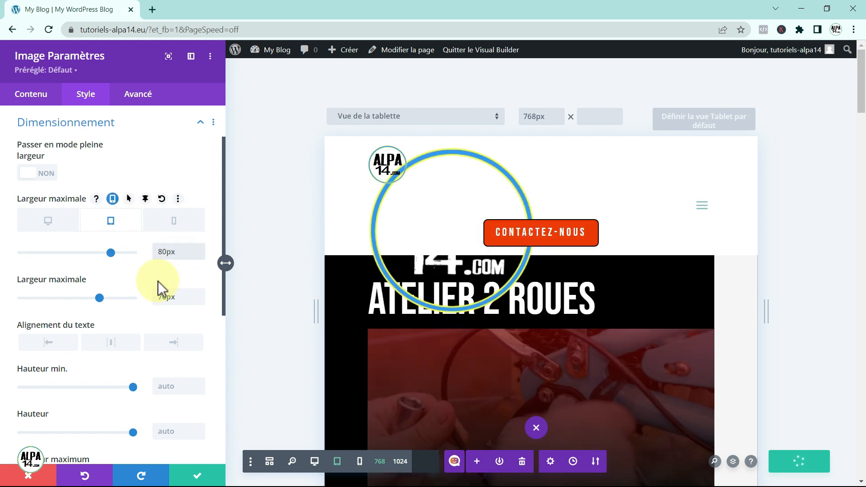
pyautogui.click(112, 279)
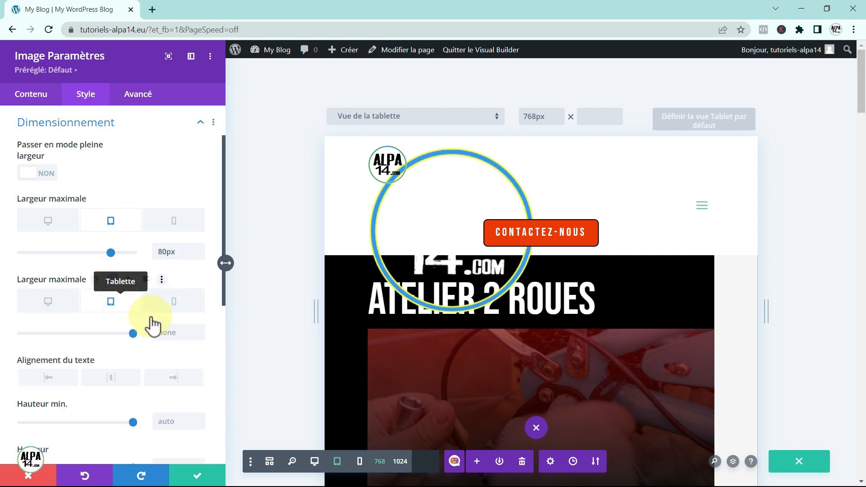
pyautogui.click(170, 333)
pyautogui.write('80')
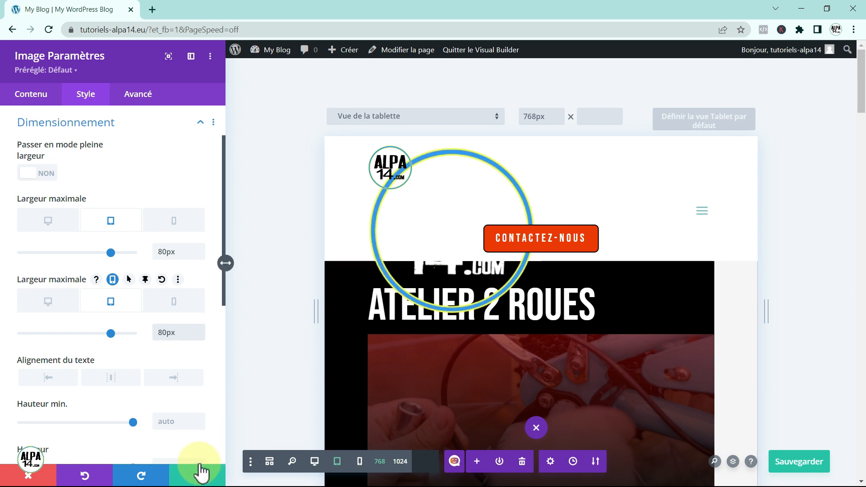
# Review the logo's Largeur maximale values for desktop, tablet and phone, and save the image settings
pyautogui.click(54, 220)
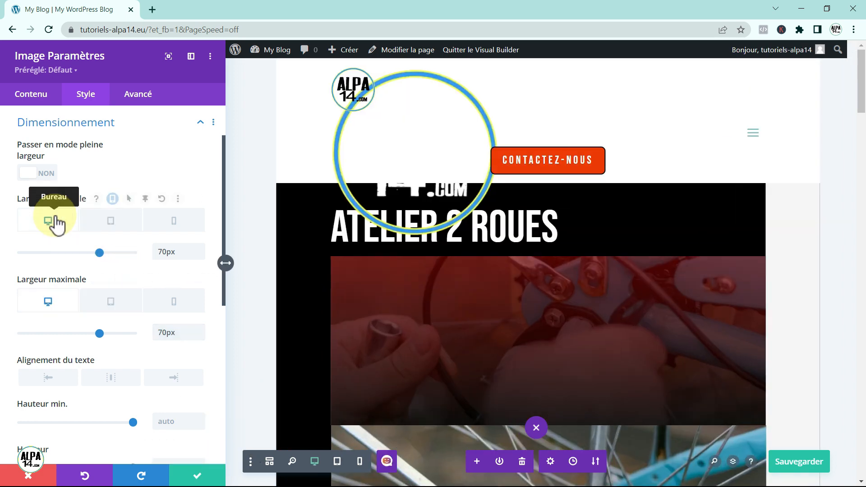
pyautogui.click(109, 220)
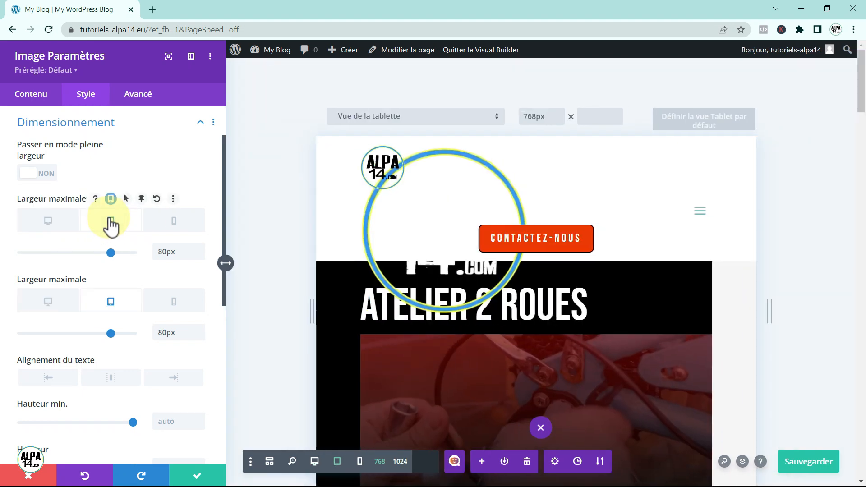
pyautogui.click(175, 221)
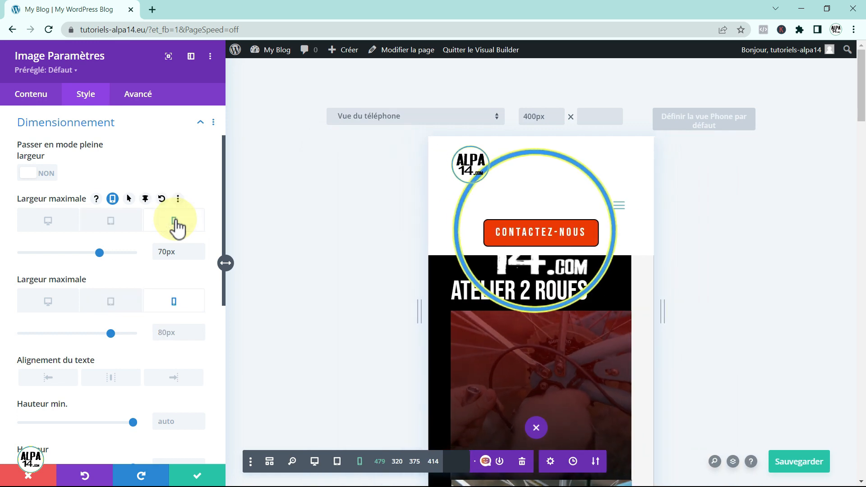
pyautogui.click(200, 474)
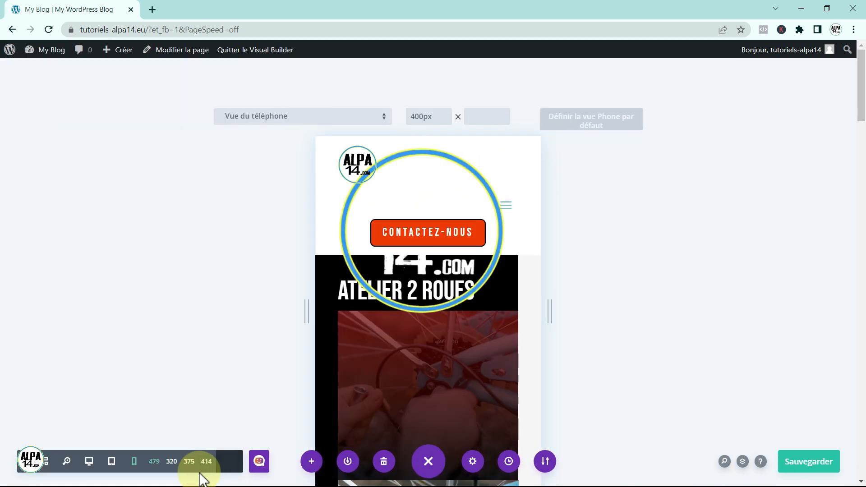
# Open the white Alpa14-blanc logo's Dimensionnement options and enable per-device values for its first Largeur maximale
pyautogui.moveTo(407, 245)
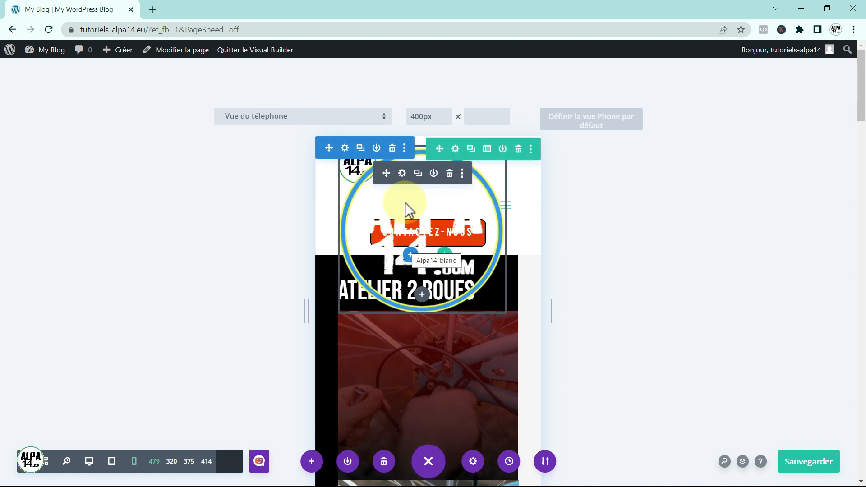
pyautogui.click(402, 173)
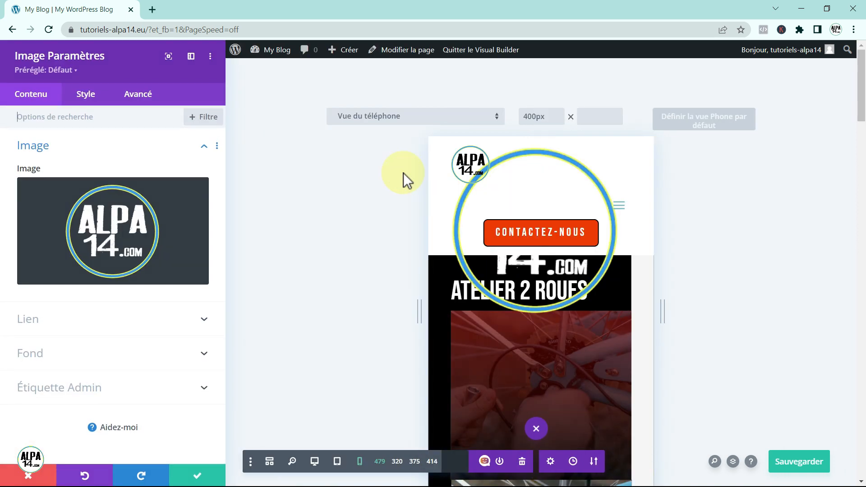
pyautogui.click(90, 98)
pyautogui.click(122, 182)
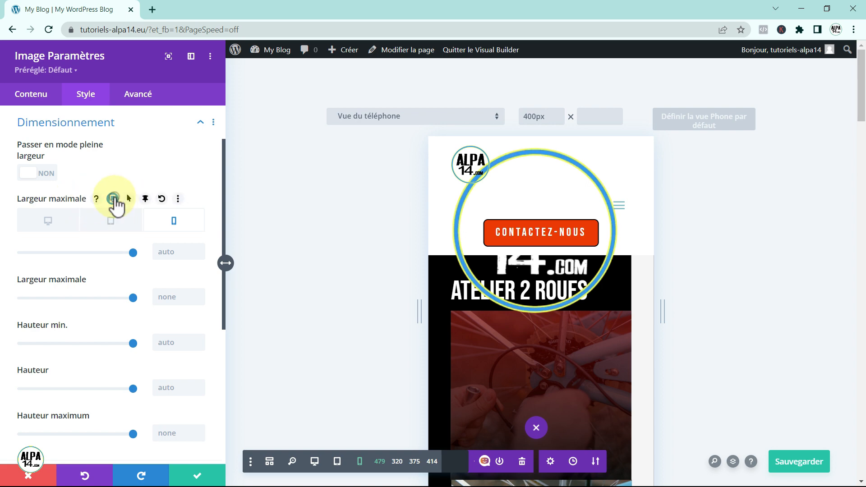
pyautogui.click(113, 199)
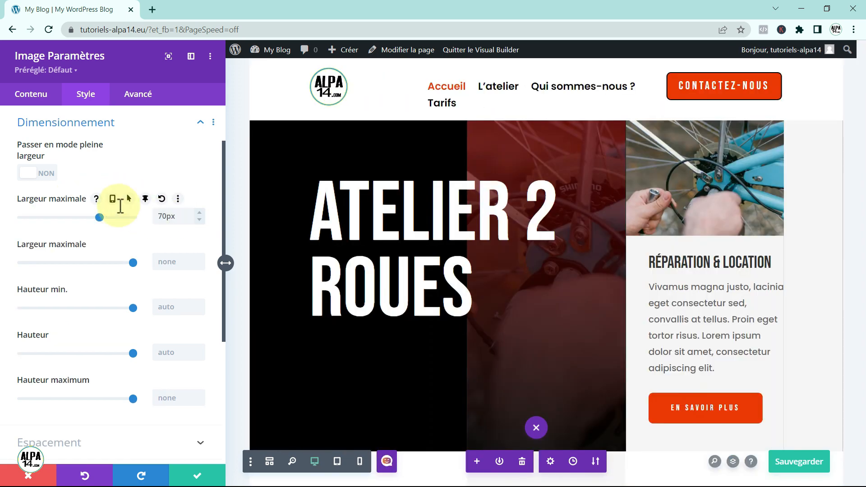
pyautogui.click(113, 199)
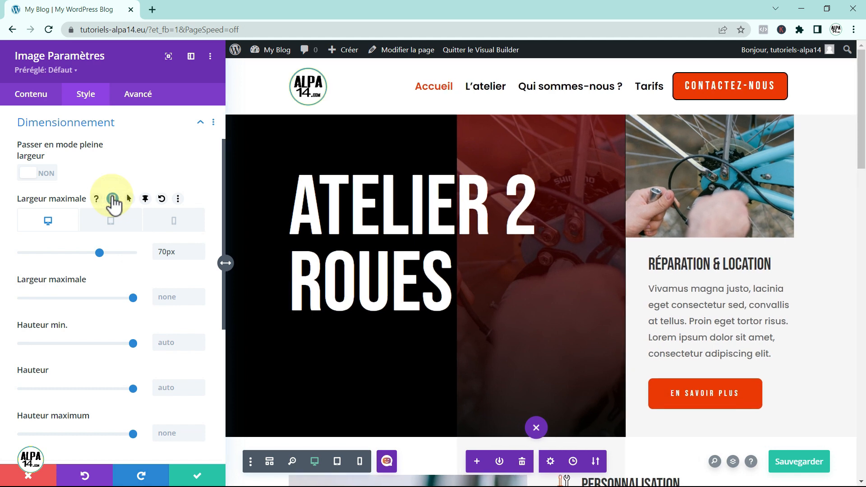
# Set the white logo's first Largeur maximale to 70px for phones and its second Largeur maximale to 70px
pyautogui.click(166, 221)
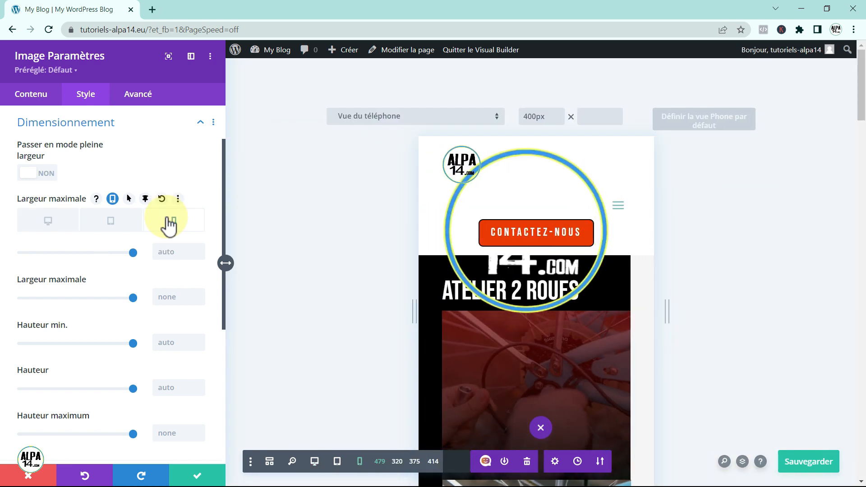
pyautogui.click(112, 229)
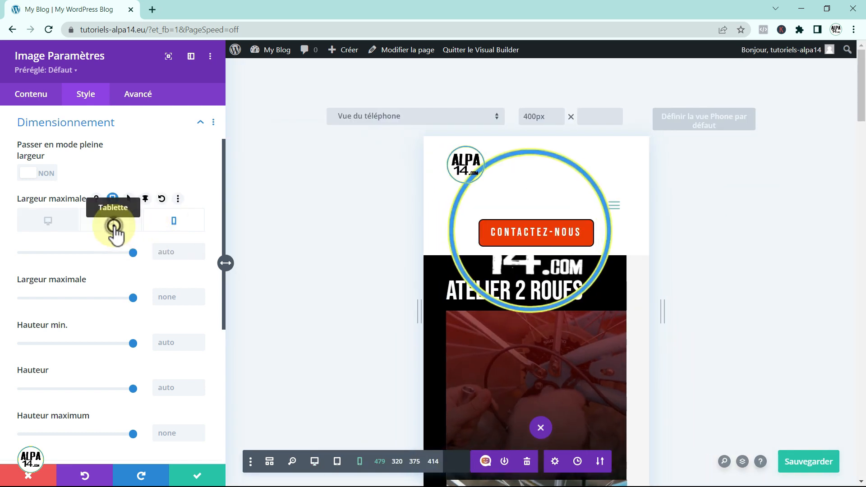
pyautogui.click(190, 232)
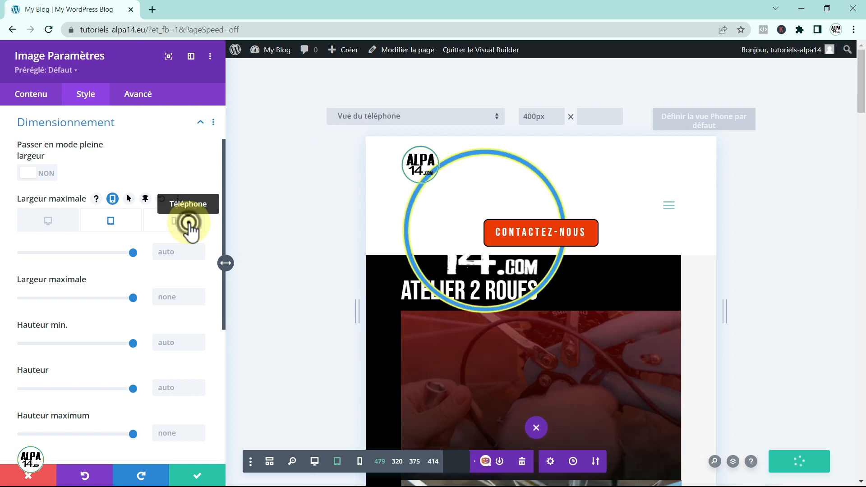
pyautogui.click(170, 252)
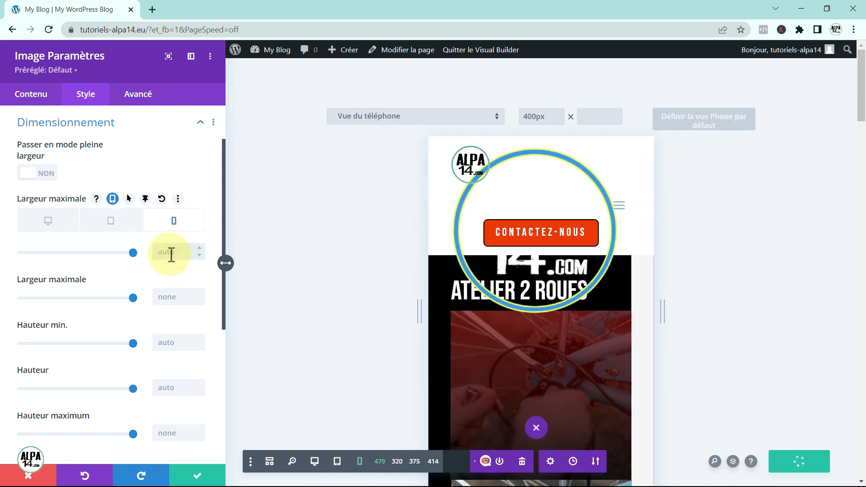
pyautogui.write('70px')
pyautogui.click(168, 297)
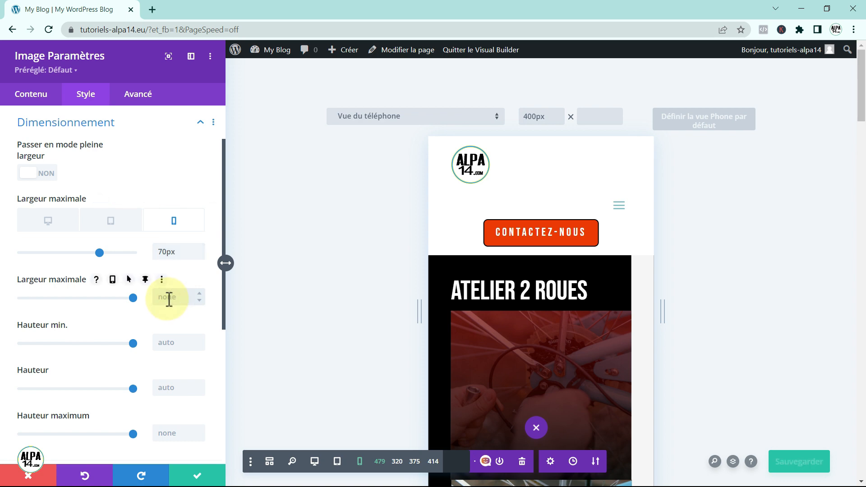
pyautogui.write('70px')
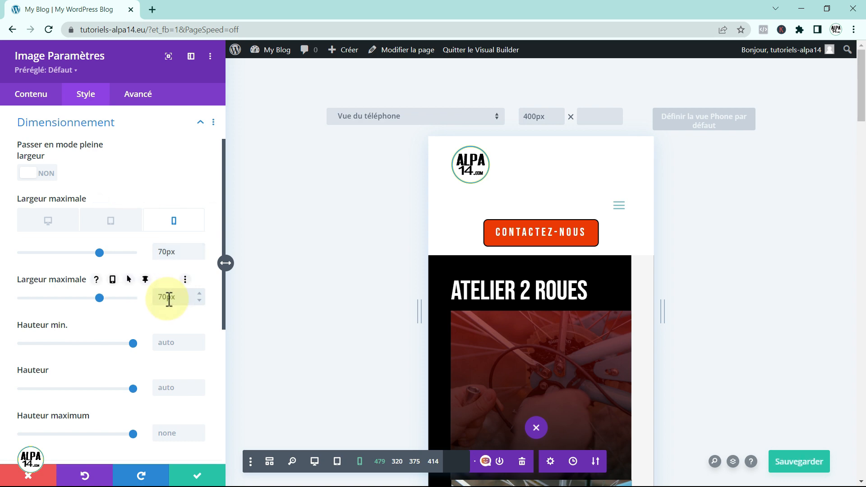
# Set both of the white logo's Largeur maximale values to 80px for tablets, enabling per-device values for the second, and save the image settings
pyautogui.click(116, 220)
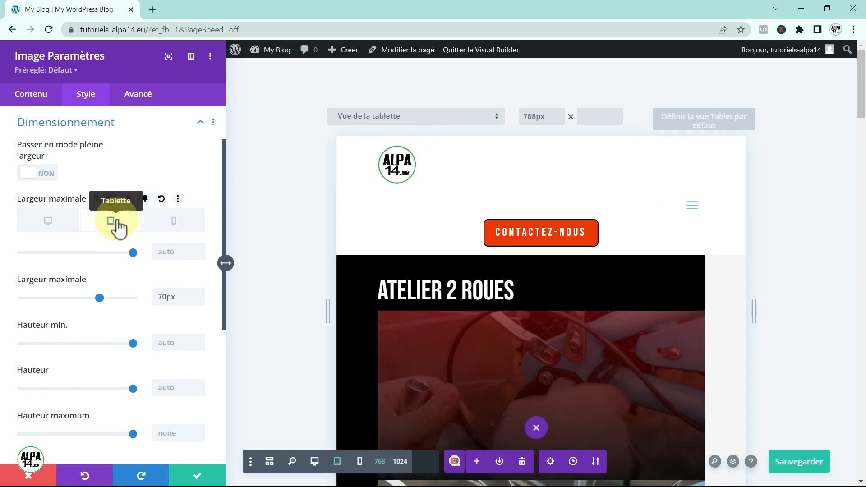
pyautogui.click(167, 254)
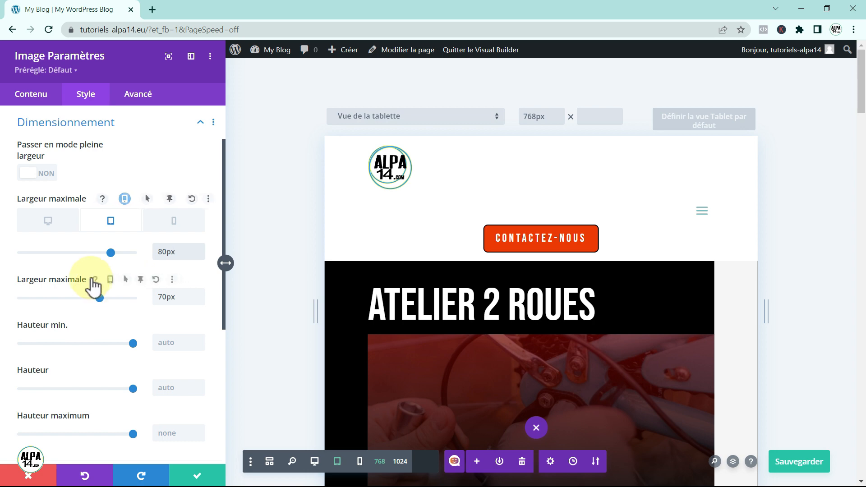
pyautogui.click(112, 280)
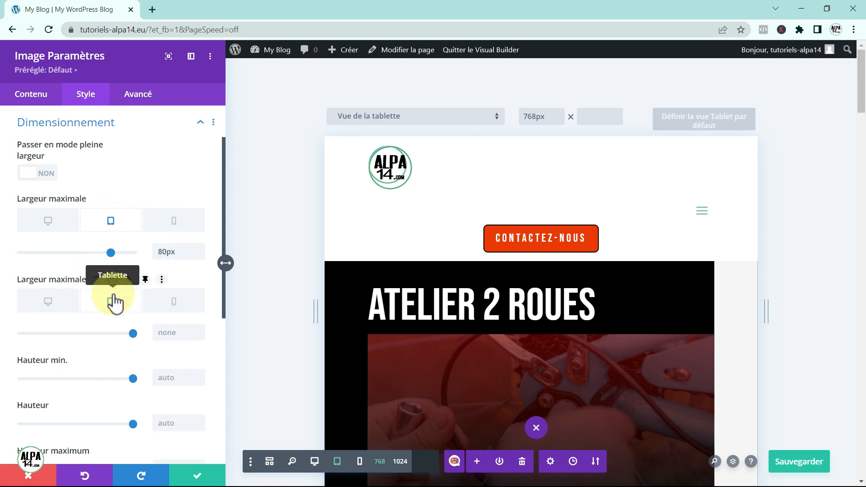
pyautogui.click(166, 334)
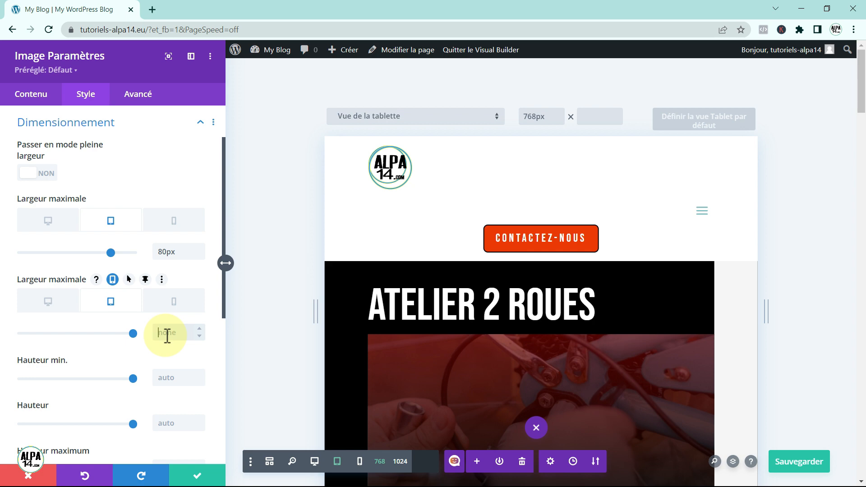
pyautogui.write('80px')
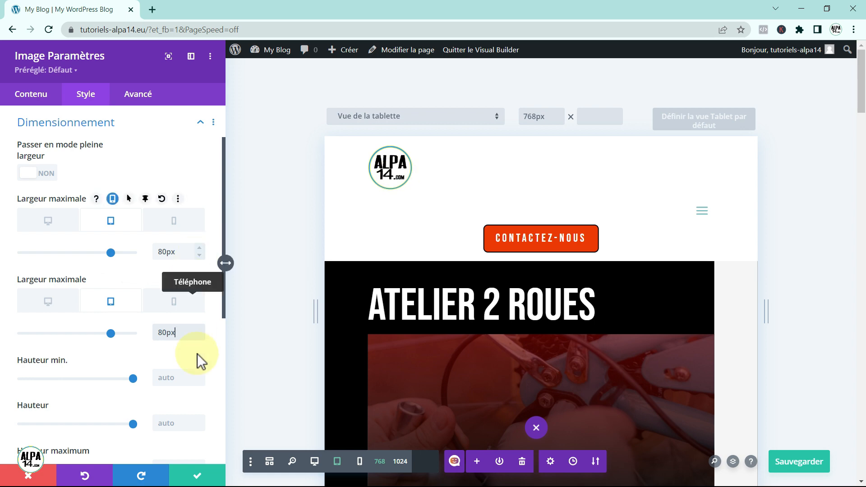
pyautogui.click(198, 475)
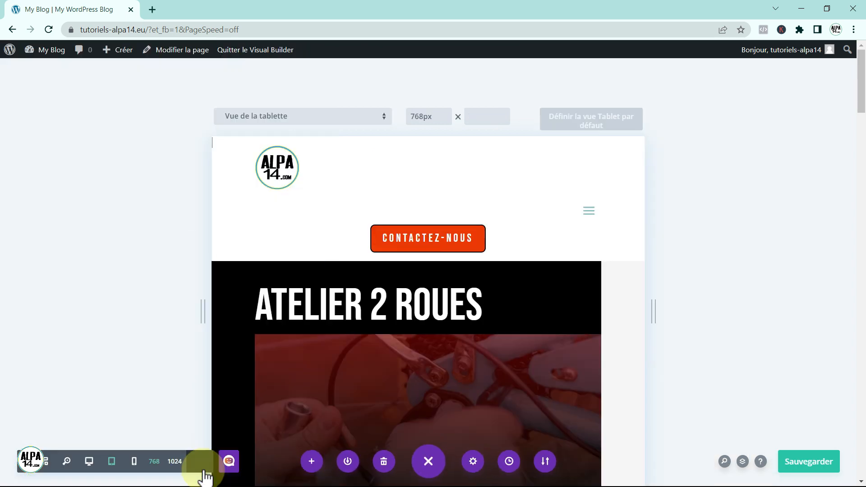
# Switch the builder to the phone view and open the header menu module's Icônes style options
pyautogui.click(131, 465)
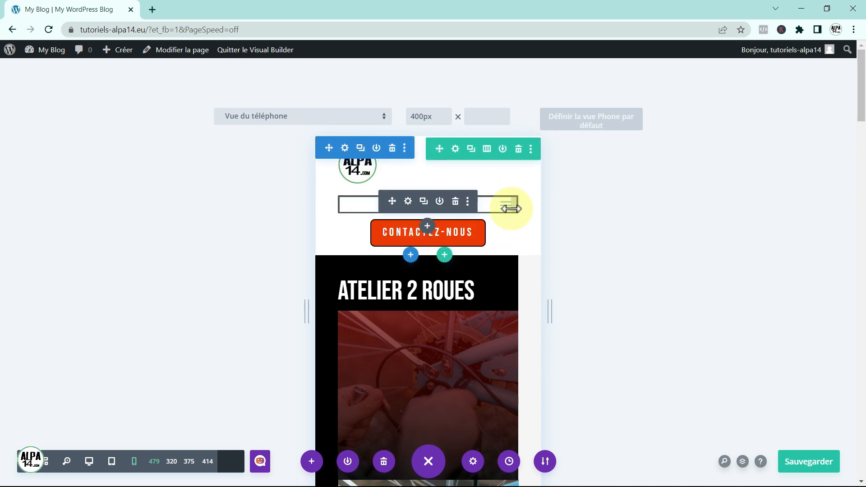
pyautogui.click(407, 201)
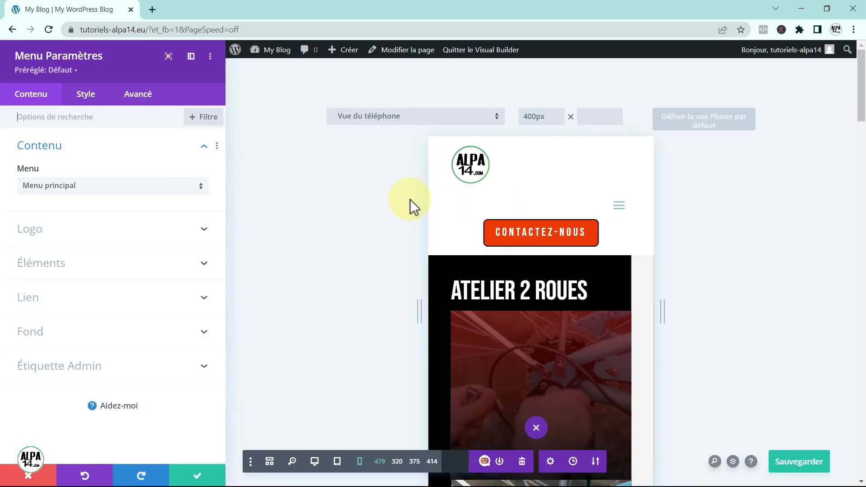
pyautogui.click(84, 95)
pyautogui.click(116, 248)
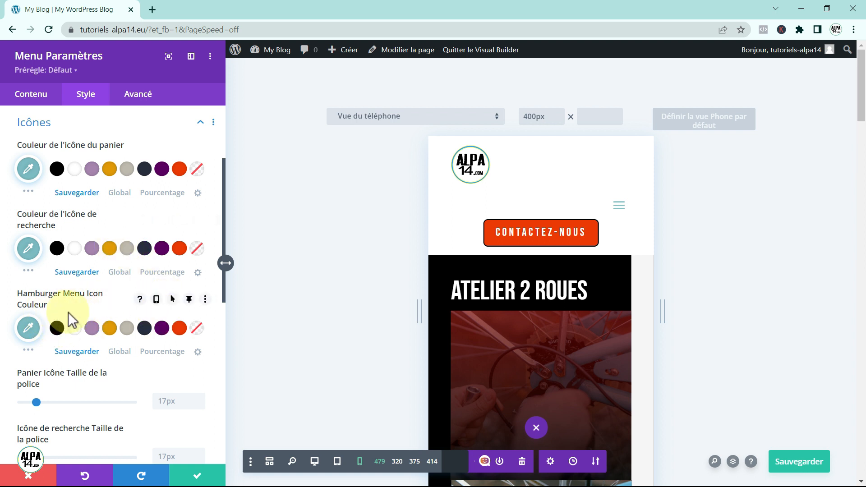
# Colour the hamburger menu icon black by default and white (#ffffff) when sticky, and enable per-device values for its colour
pyautogui.click(188, 299)
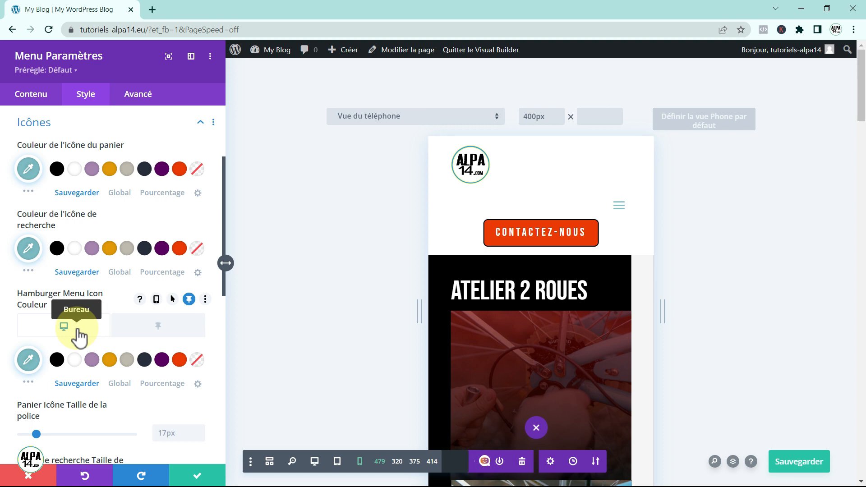
pyautogui.click(57, 359)
pyautogui.click(139, 328)
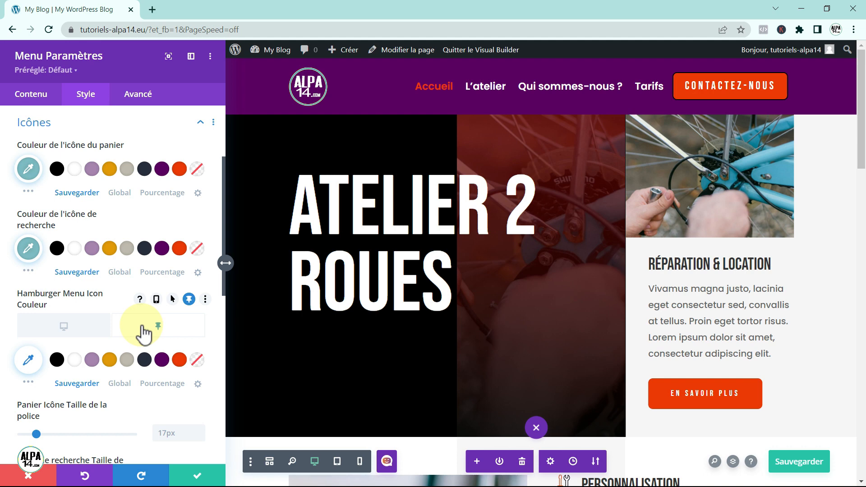
pyautogui.click(74, 361)
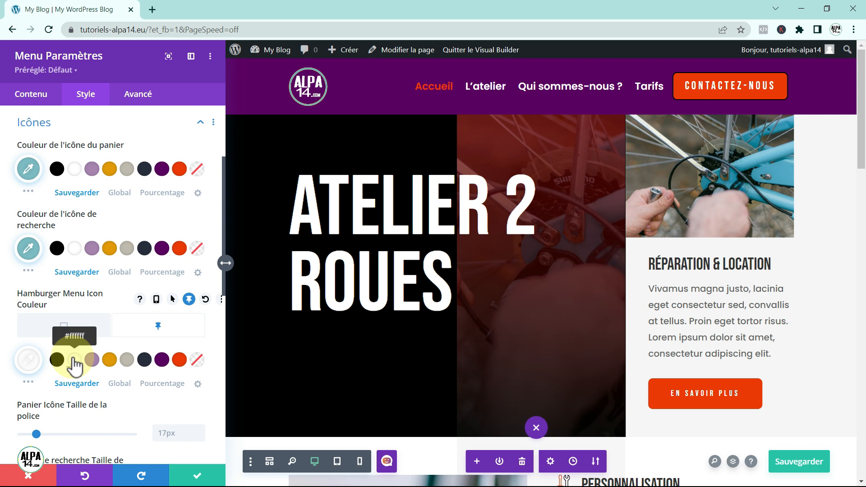
pyautogui.click(156, 300)
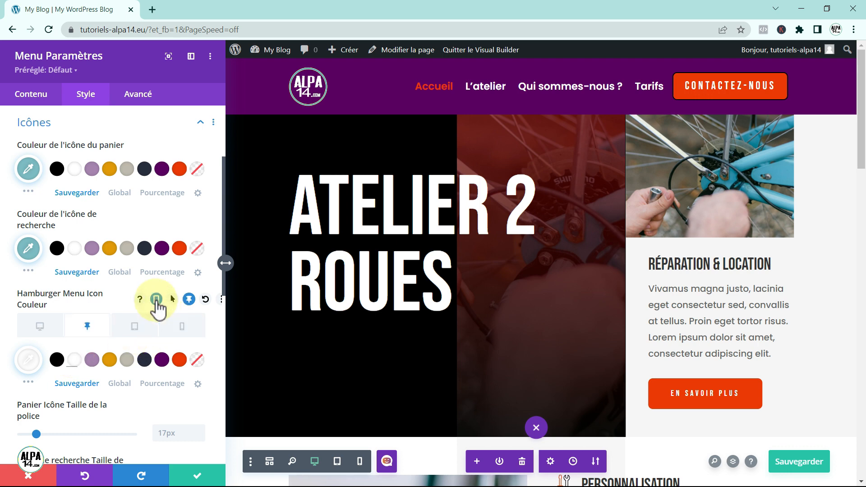
pyautogui.click(193, 333)
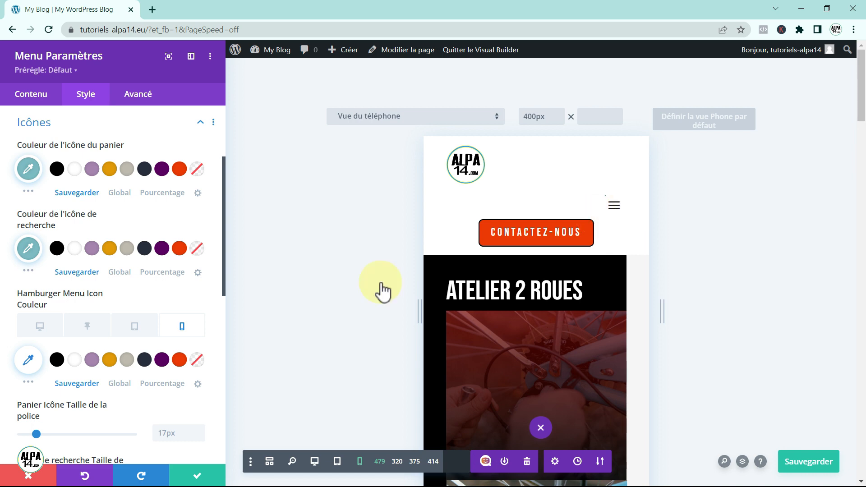
# Set the Hamburger Menu Icon Taille de la police to 55px
pyautogui.scroll(-1, 210, 367)
pyautogui.scroll(-2, 207, 378)
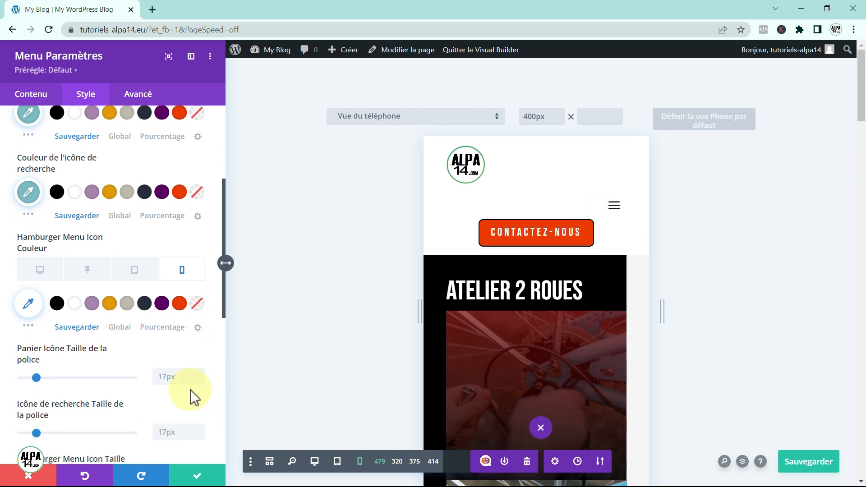
pyautogui.scroll(-3, 169, 382)
pyautogui.scroll(-3, 168, 381)
pyautogui.click(165, 375)
pyautogui.write('55')
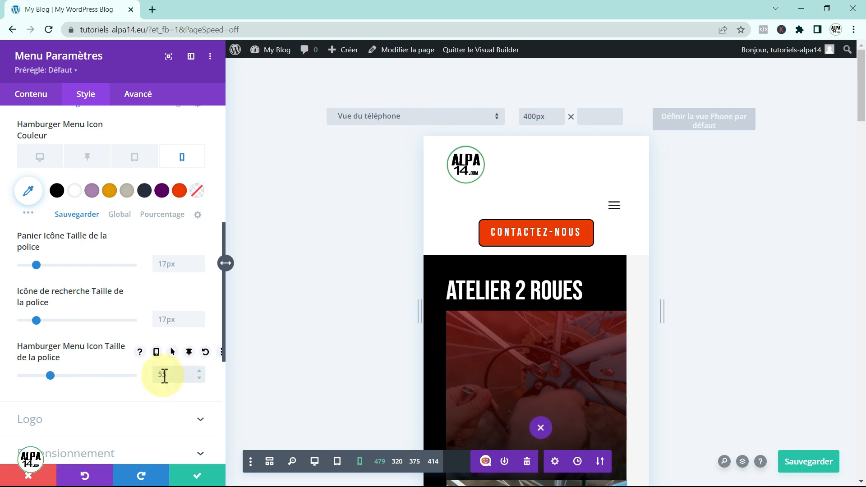
pyautogui.write('px')
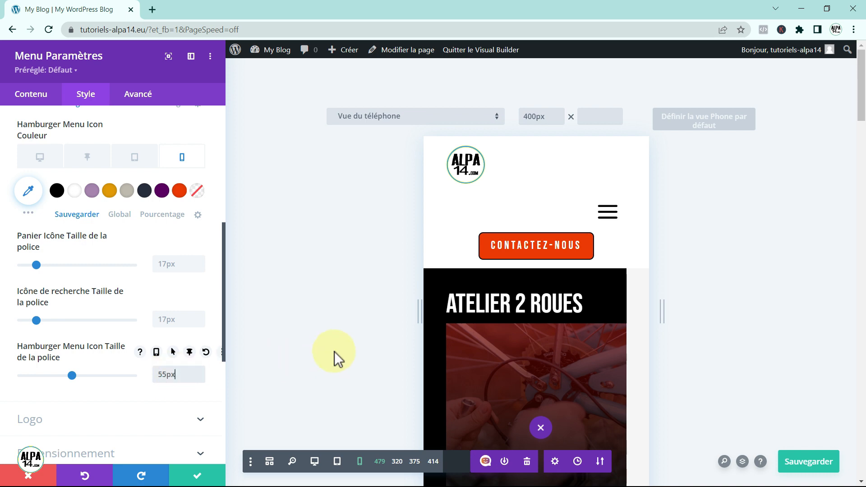
# Check the phone header's hamburger icon and sticky colours while scrolling the page preview
pyautogui.scroll(-2, 334, 351)
pyautogui.scroll(2, 334, 351)
pyautogui.scroll(-3, 334, 351)
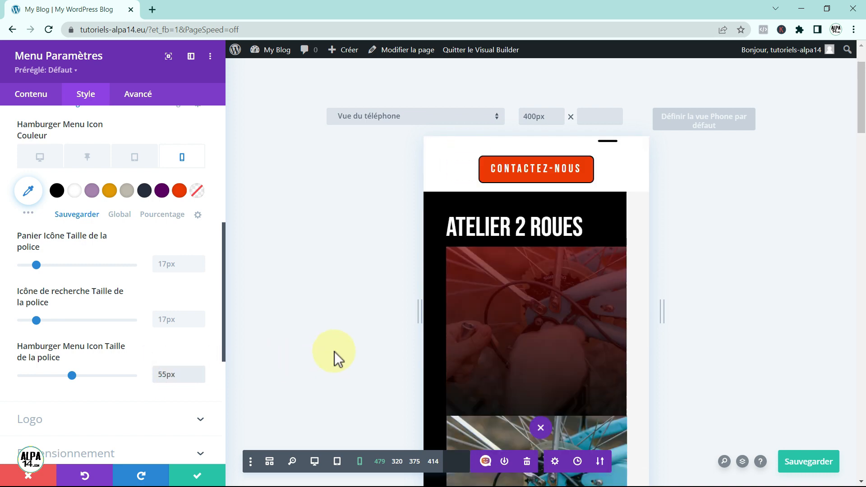
pyautogui.scroll(3, 349, 251)
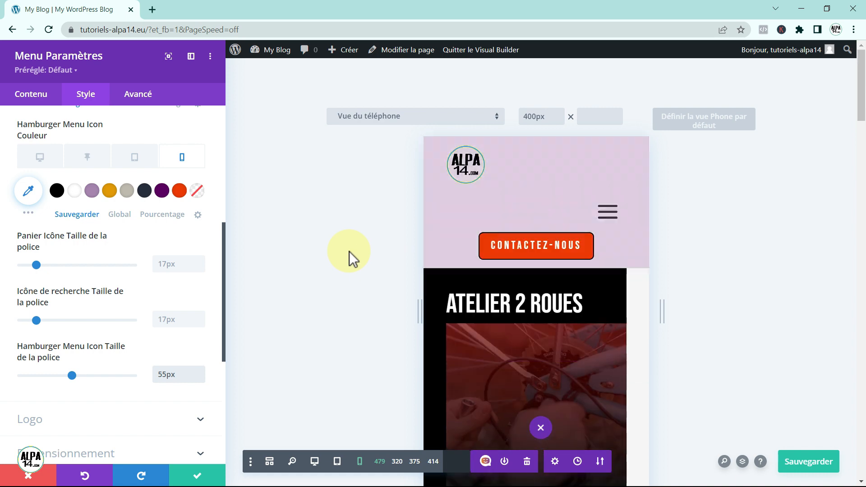
pyautogui.scroll(-2, 385, 244)
pyautogui.scroll(3, 384, 244)
pyautogui.scroll(-3, 384, 245)
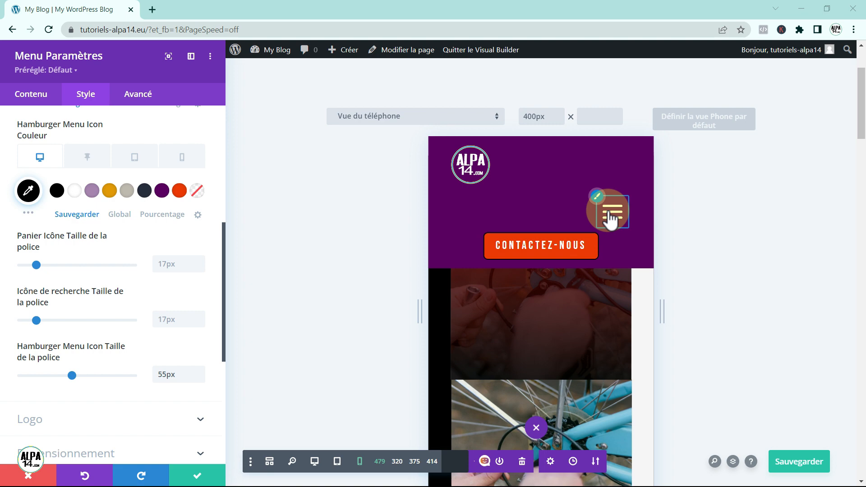
# Set the header menu's mobile menu background colour to black at 78% opacity, rgba(0,0,0,0.78), in the Liens du menu déroulant options
pyautogui.scroll(3, 251, 275)
pyautogui.scroll(1, 195, 266)
pyautogui.scroll(2, 194, 266)
pyautogui.scroll(4, 194, 266)
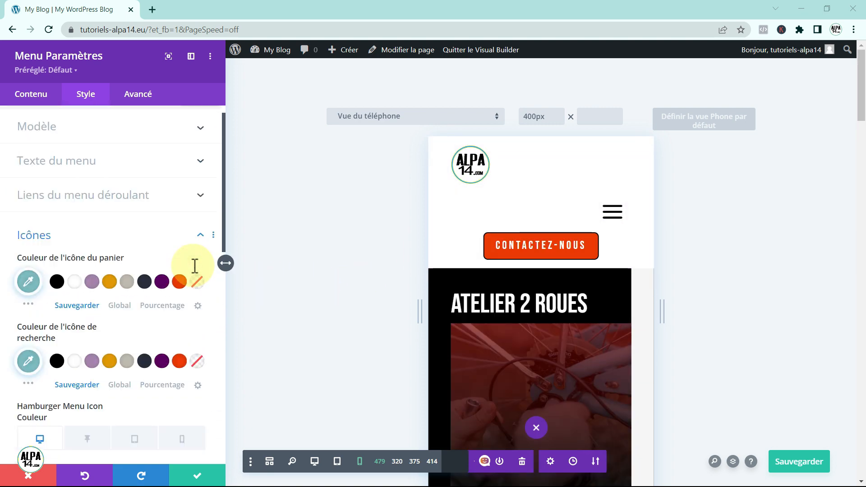
pyautogui.click(187, 197)
pyautogui.scroll(-8, 194, 199)
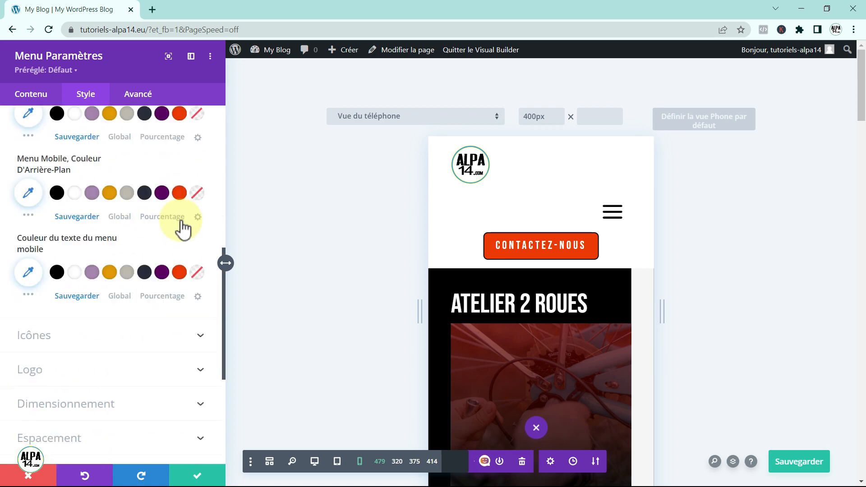
pyautogui.scroll(1, 181, 228)
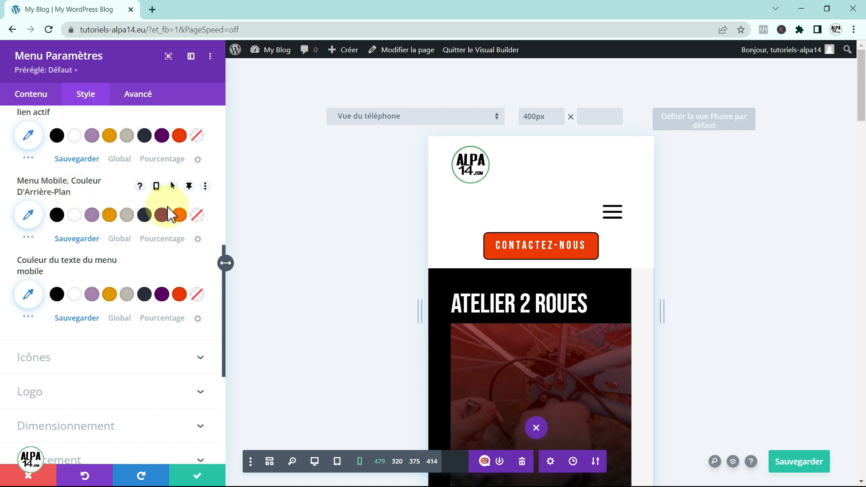
pyautogui.click(57, 216)
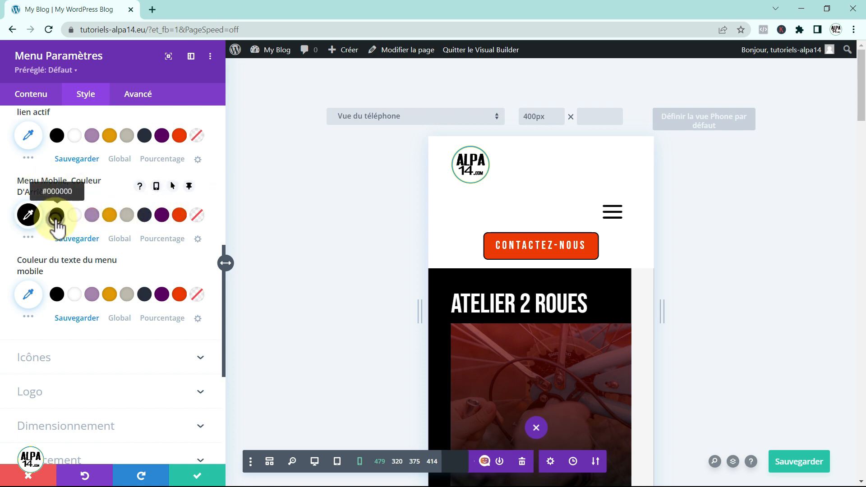
pyautogui.click(28, 215)
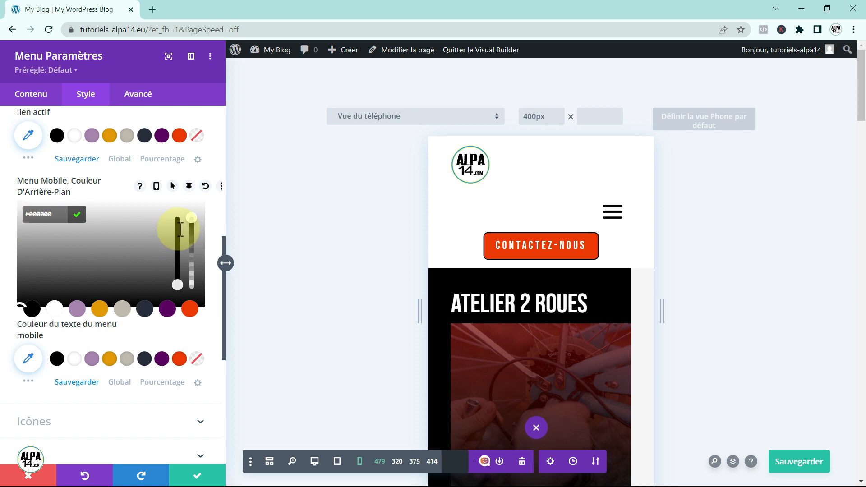
pyautogui.moveTo(191, 218); pyautogui.dragTo(195, 242)
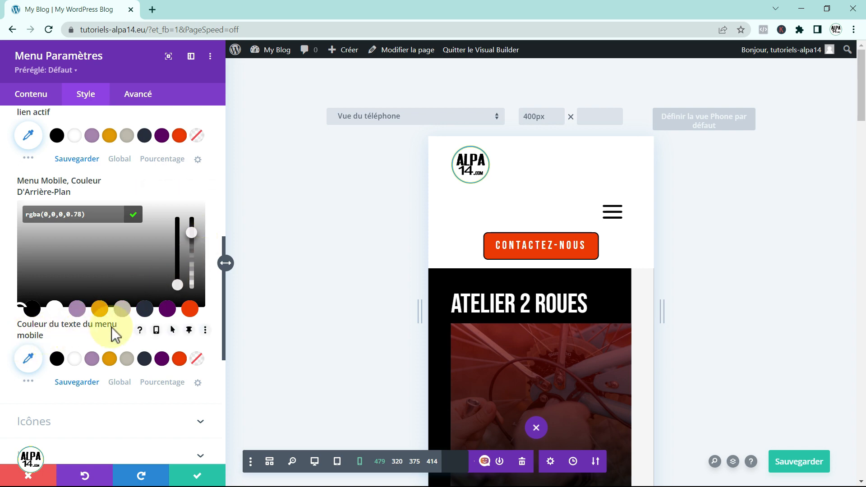
# Set the mobile menu text colour to white (#ffffff) and save the menu module's settings
pyautogui.click(75, 359)
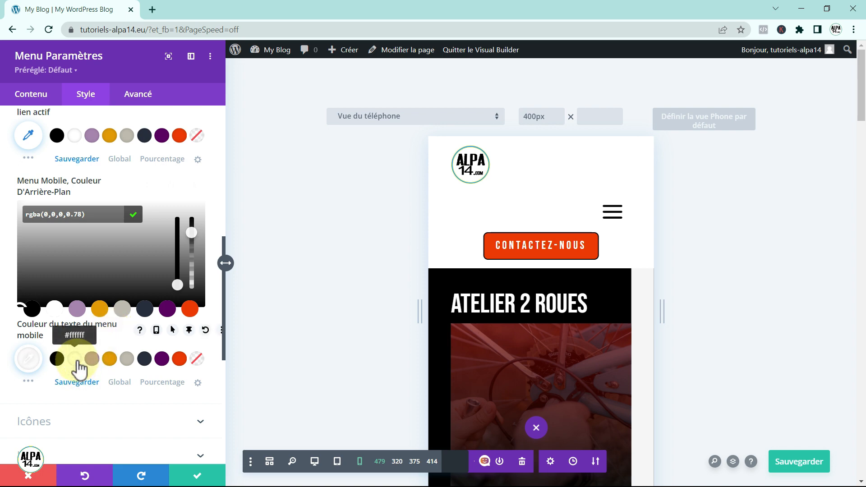
pyautogui.click(197, 477)
pyautogui.click(197, 477)
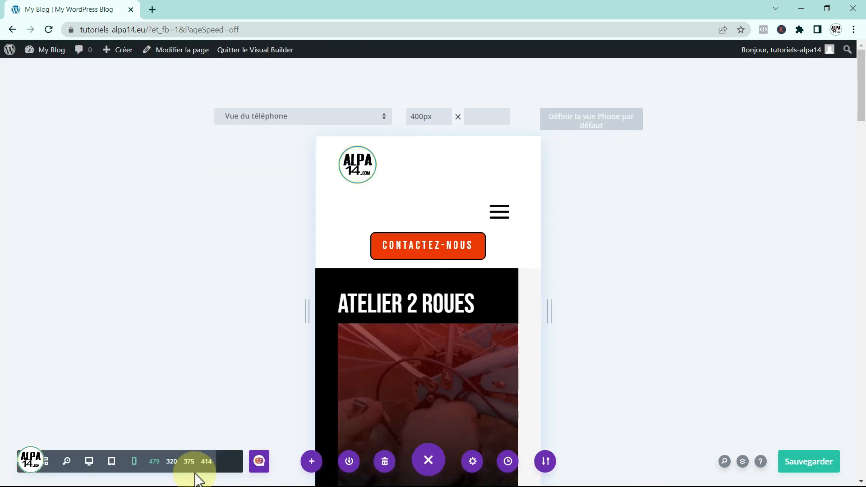
pyautogui.scroll(-1, 179, 311)
pyautogui.scroll(1, 180, 311)
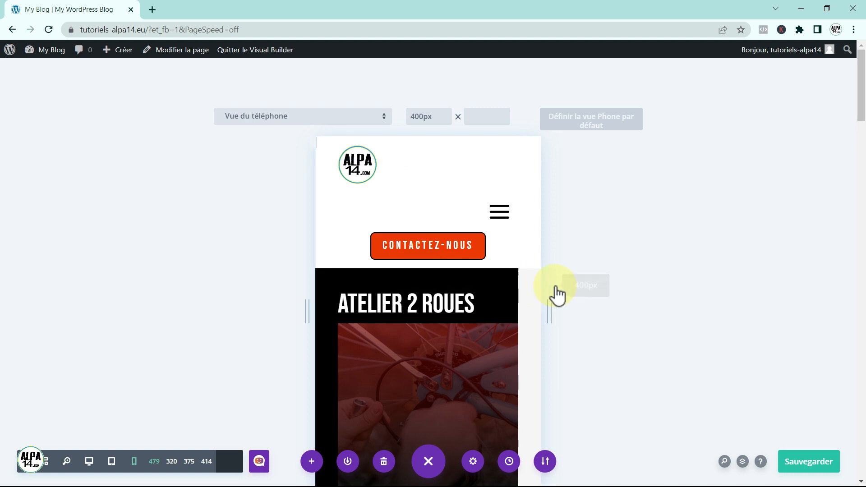
# Open the contact button's Espacement style options and enable per-device values for its Marge
pyautogui.moveTo(410, 243)
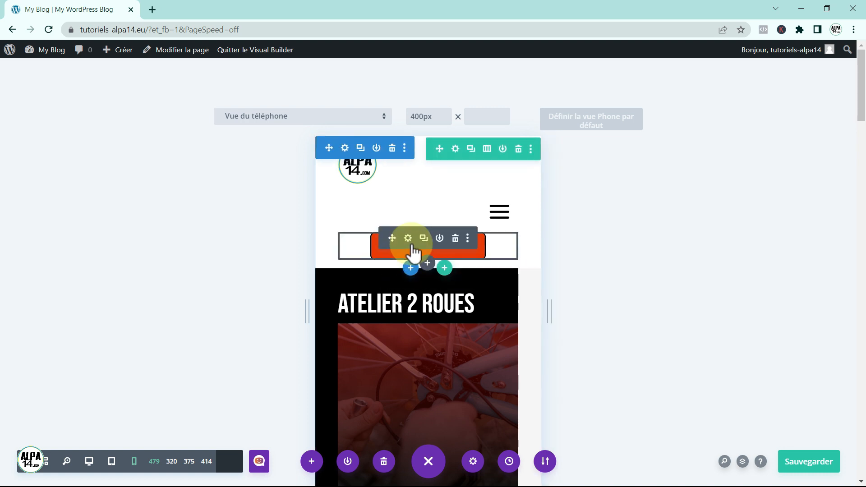
pyautogui.click(408, 238)
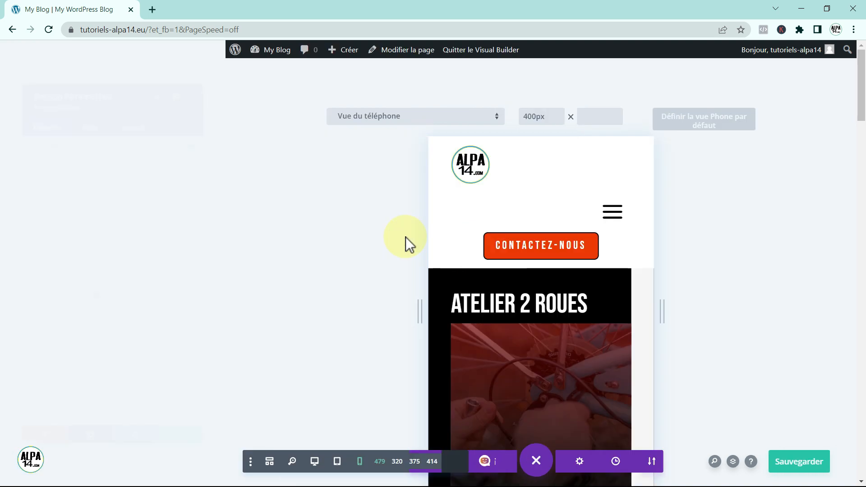
pyautogui.click(83, 94)
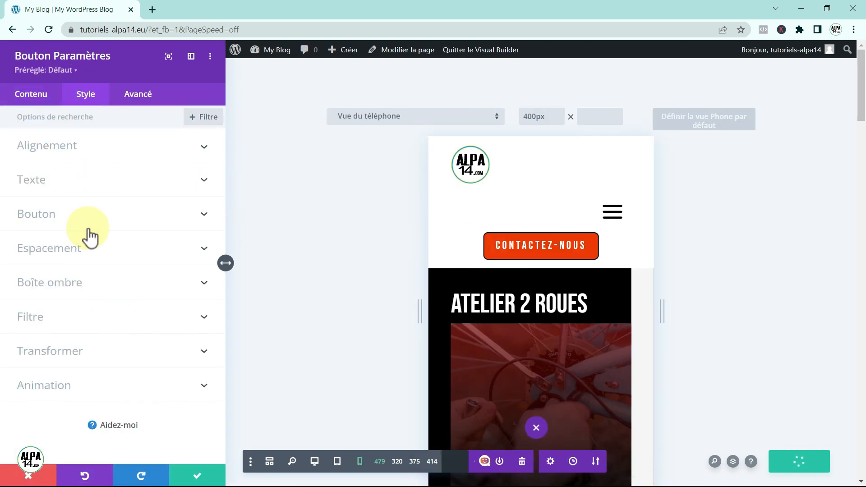
pyautogui.click(93, 247)
pyautogui.moveTo(94, 242)
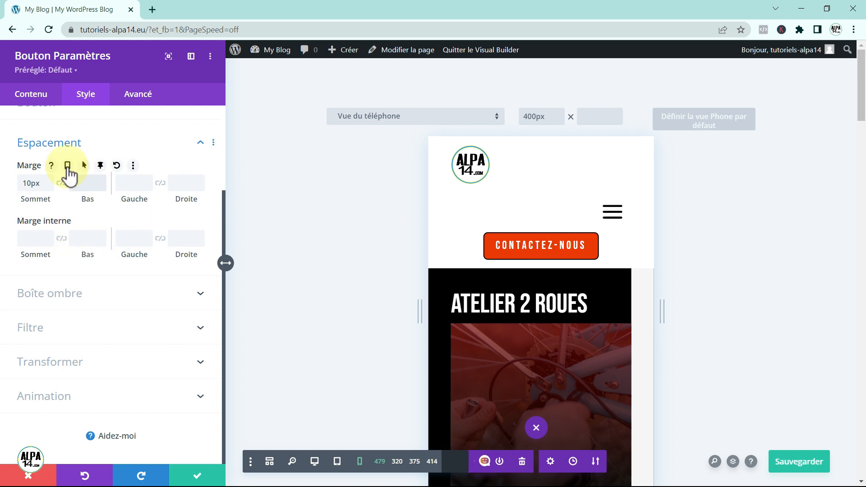
pyautogui.click(67, 166)
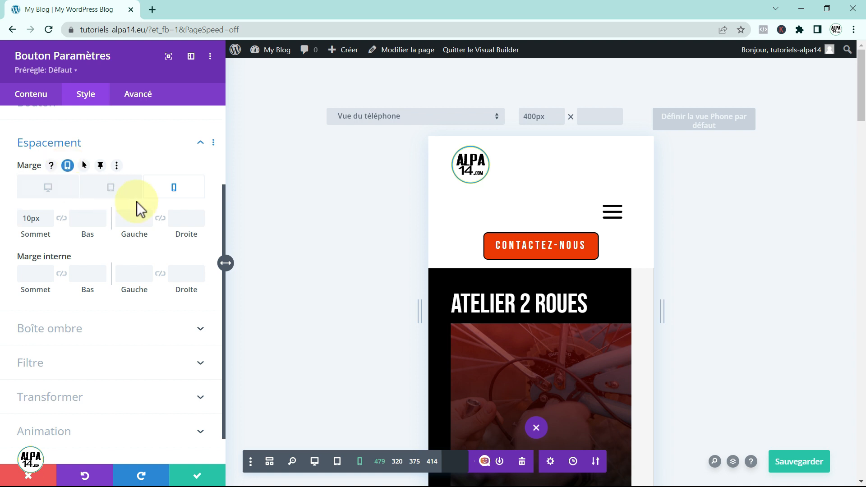
# Set the contact button's bottom margin to 20px for the phone
pyautogui.click(114, 191)
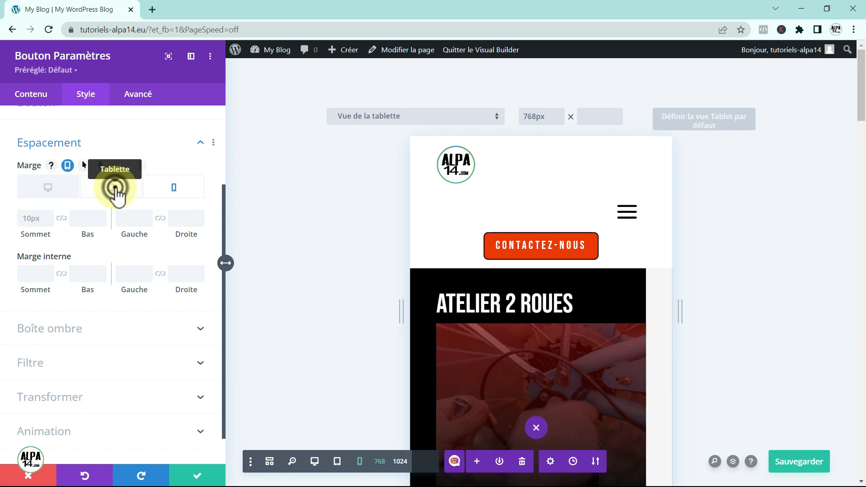
pyautogui.click(178, 189)
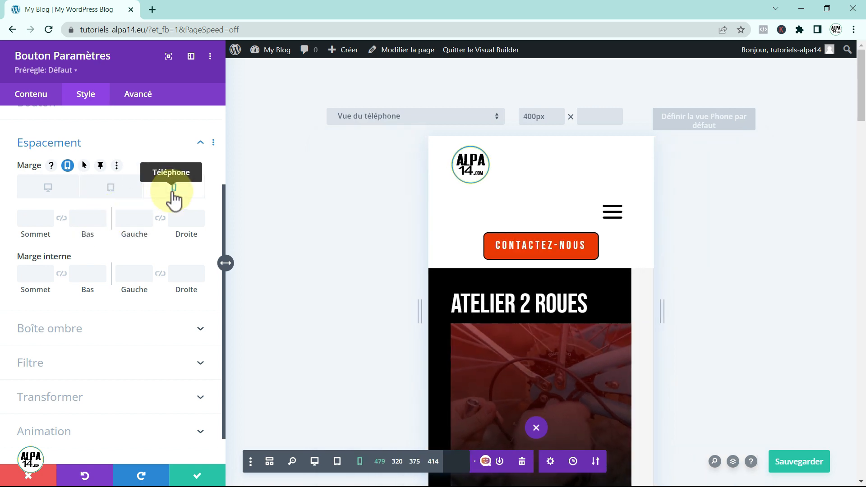
pyautogui.click(79, 221)
pyautogui.write('2')
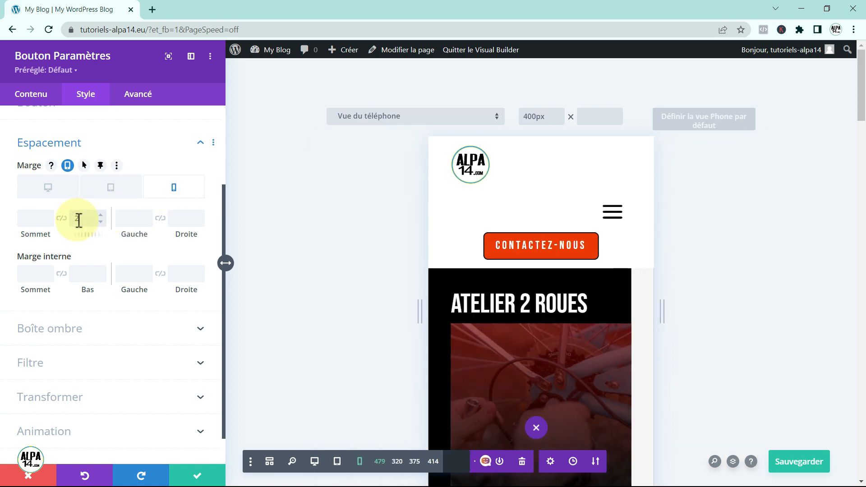
pyautogui.write('0')
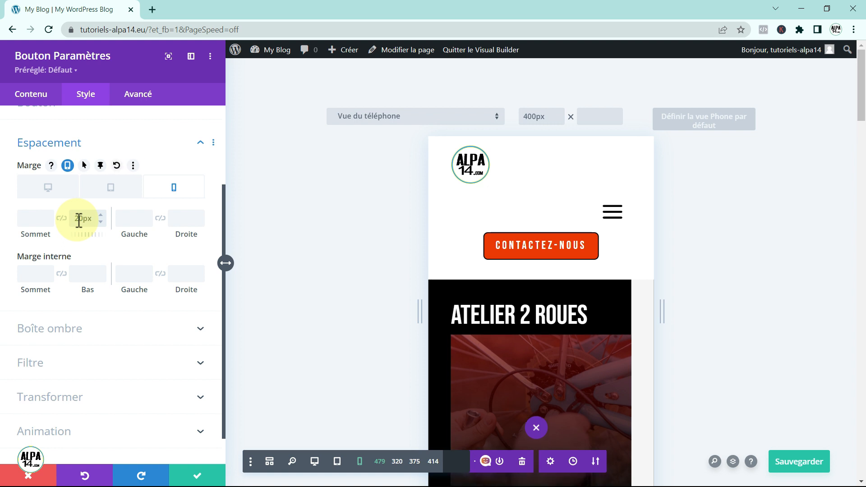
# Set the contact button's bottom margin to 20px for the tablet and save the button's settings
pyautogui.click(112, 187)
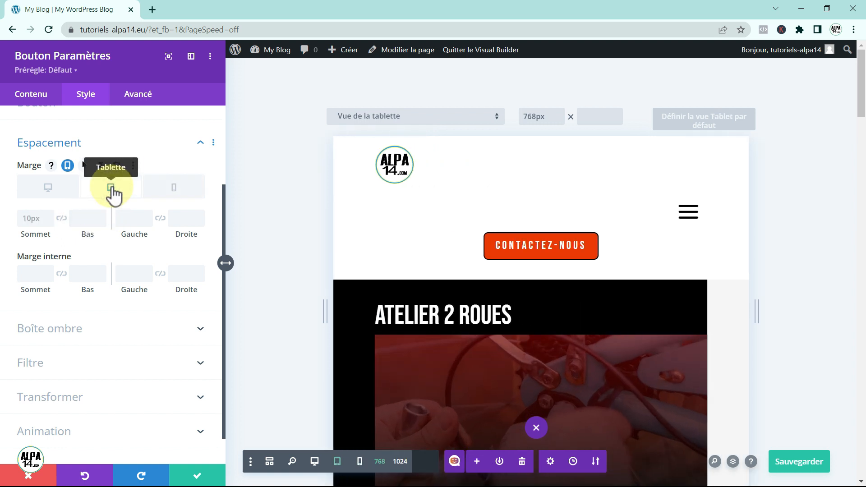
pyautogui.click(82, 219)
pyautogui.write('20')
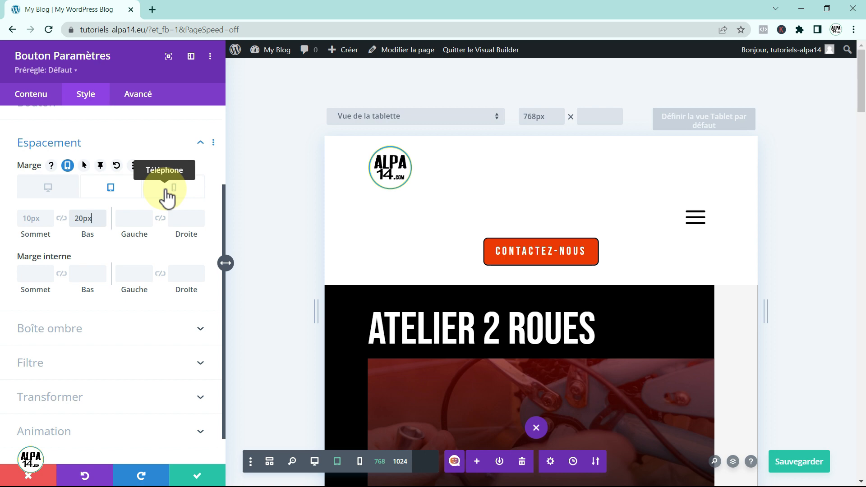
pyautogui.click(198, 474)
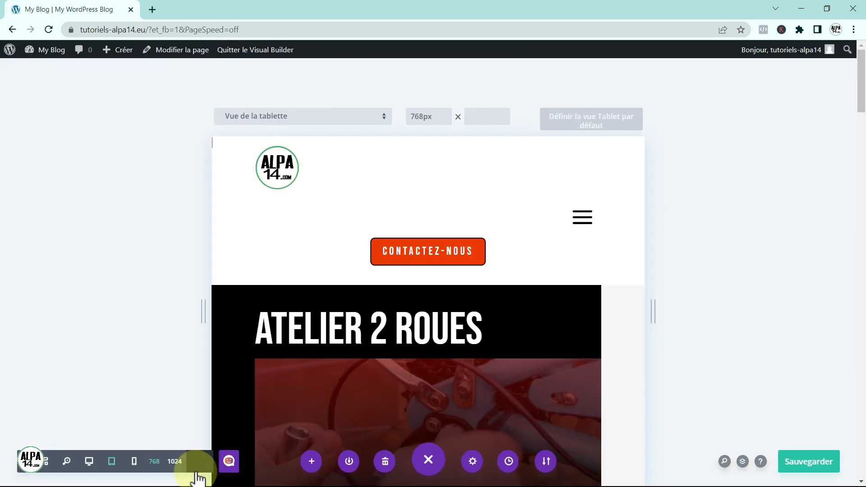
# Preview the header in phone view while scrolling, and save the page from the desktop view
pyautogui.click(135, 463)
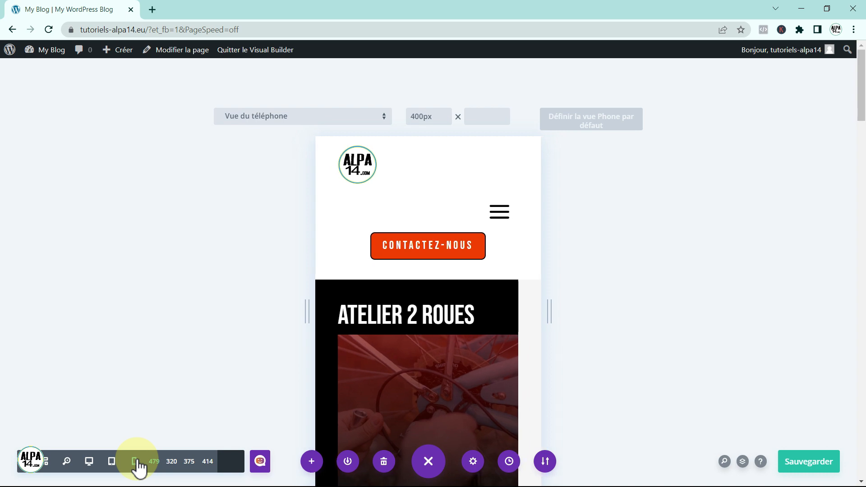
pyautogui.scroll(-6, 344, 293)
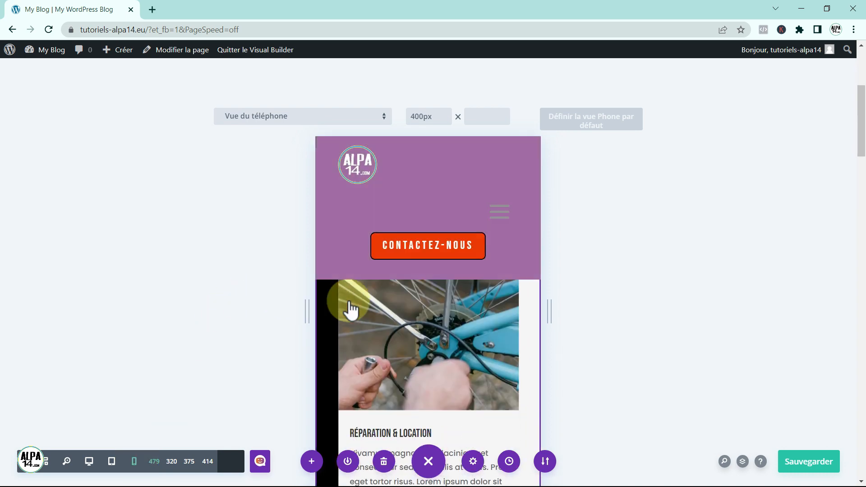
pyautogui.scroll(6, 350, 310)
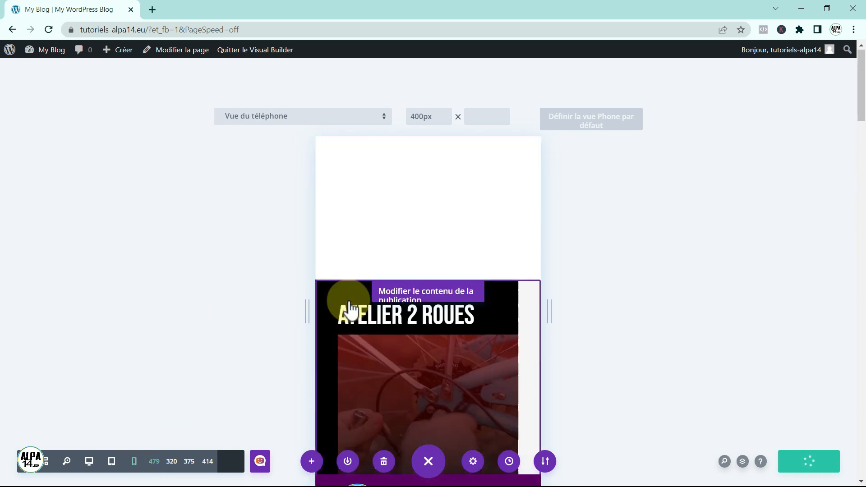
pyautogui.scroll(-3, 350, 310)
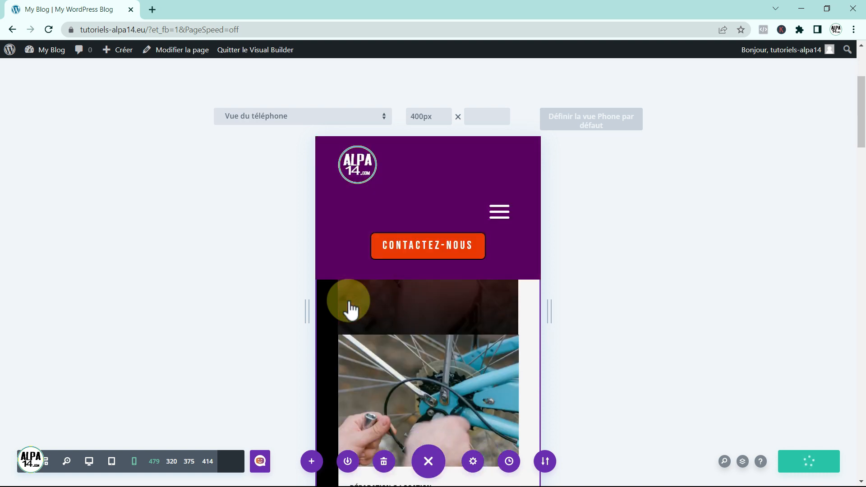
pyautogui.scroll(3, 350, 311)
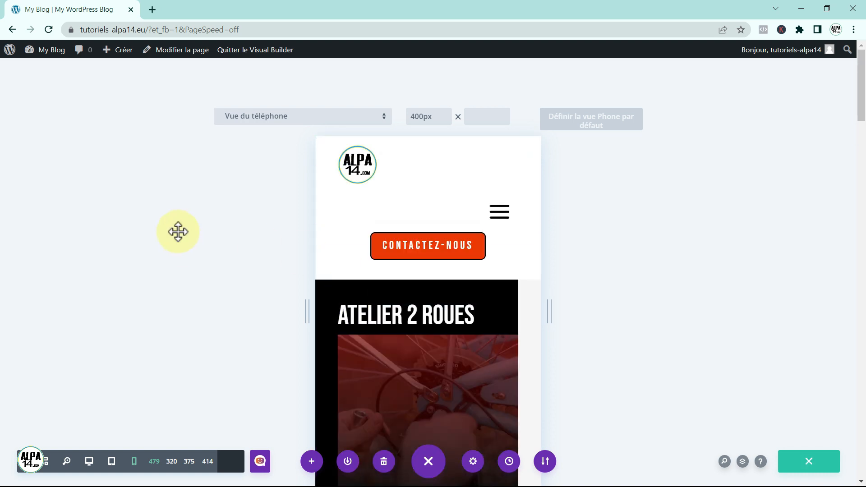
pyautogui.click(89, 460)
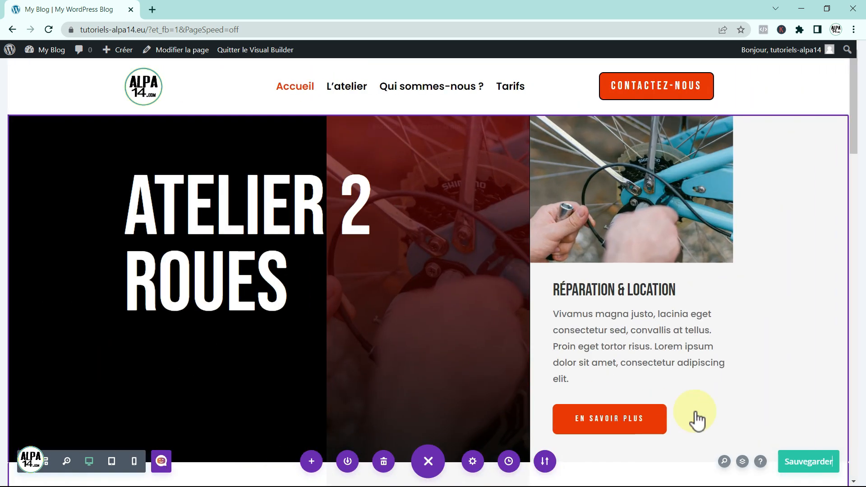
pyautogui.click(801, 464)
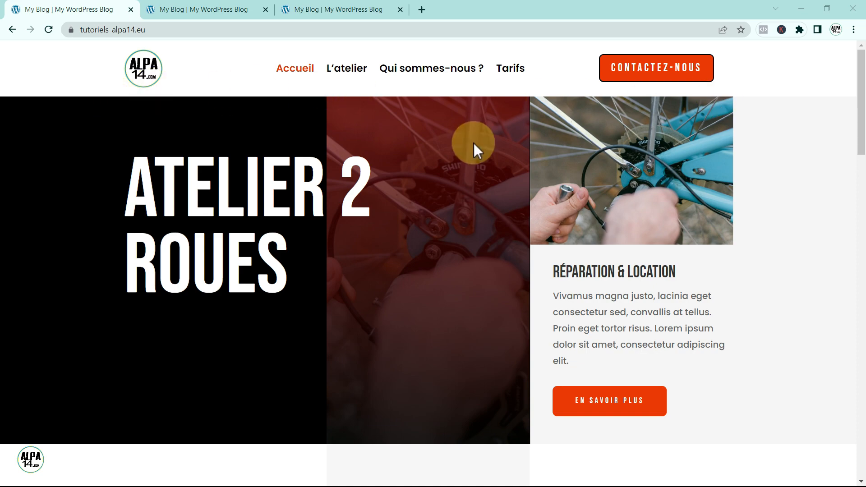
# Examine the sticky header's position and colour changes on the published desktop page while scrolling down and back up
pyautogui.scroll(-9, 474, 142)
pyautogui.scroll(7, 474, 142)
pyautogui.scroll(-1, 473, 143)
pyautogui.scroll(-4, 474, 143)
pyautogui.scroll(6, 474, 142)
pyautogui.scroll(-8, 474, 142)
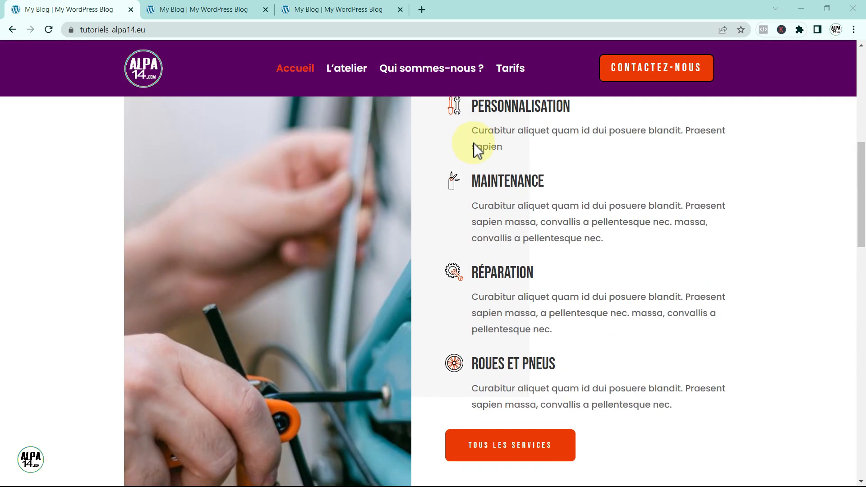
pyautogui.scroll(6, 473, 142)
pyautogui.scroll(-9, 474, 143)
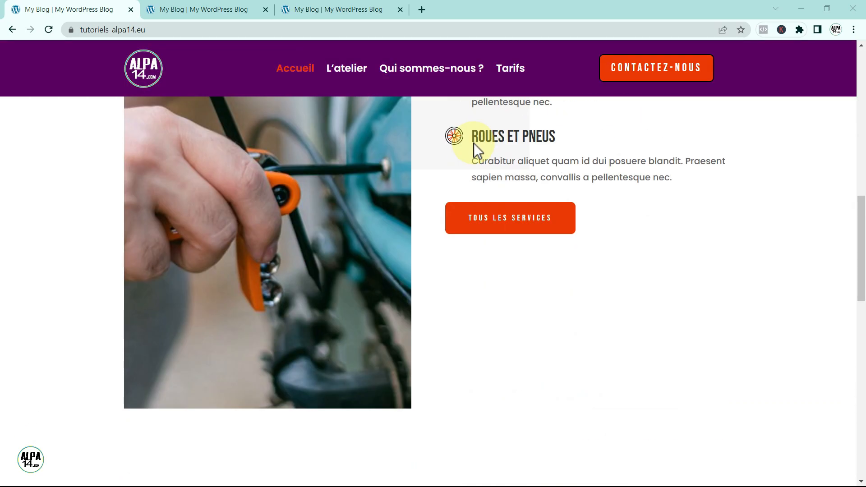
pyautogui.scroll(-12, 473, 142)
pyautogui.scroll(14, 474, 143)
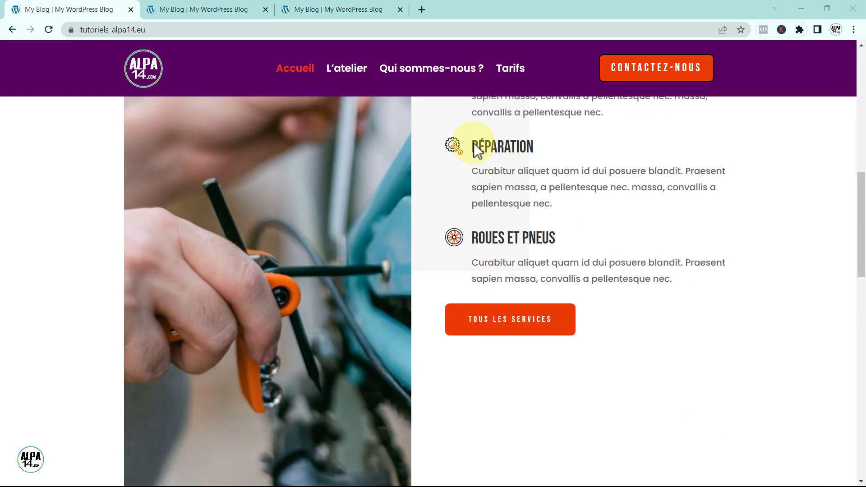
pyautogui.scroll(8, 477, 150)
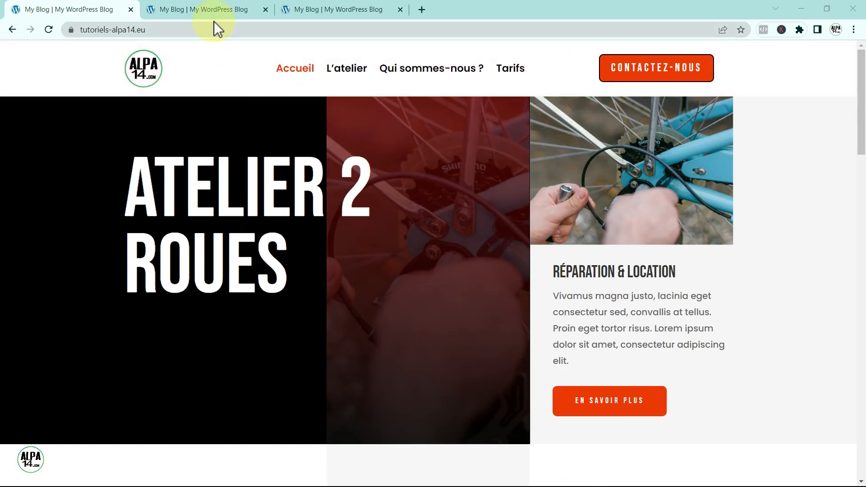
# Switch to the phone simulator page and examine the published mobile header's sticky behaviour and colours while scrolling
pyautogui.click(209, 11)
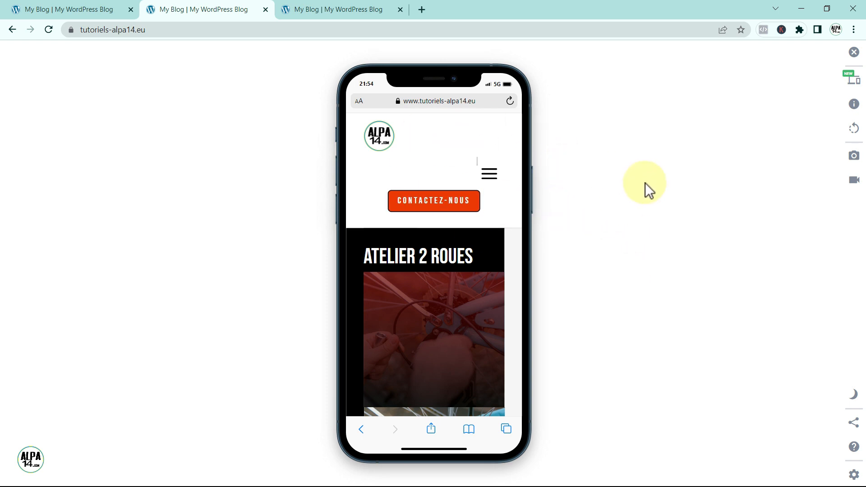
pyautogui.scroll(-12, 490, 213)
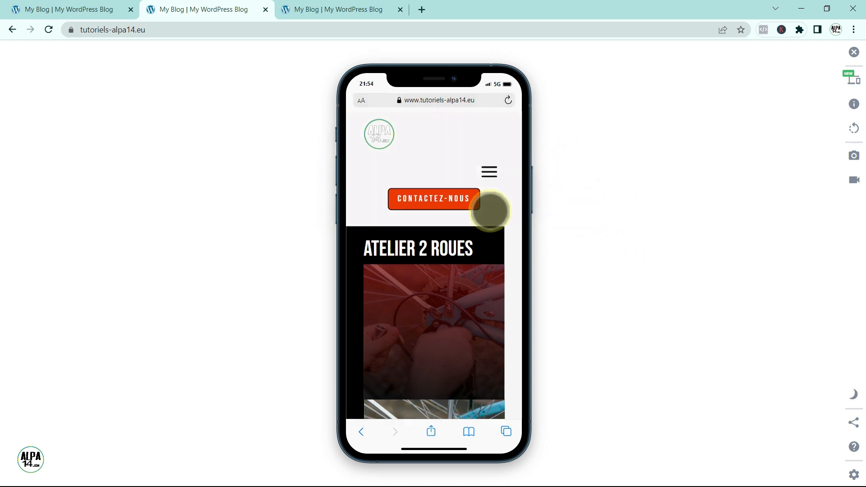
pyautogui.scroll(12, 490, 213)
pyautogui.scroll(-11, 490, 213)
pyautogui.scroll(-5, 490, 212)
pyautogui.scroll(12, 495, 226)
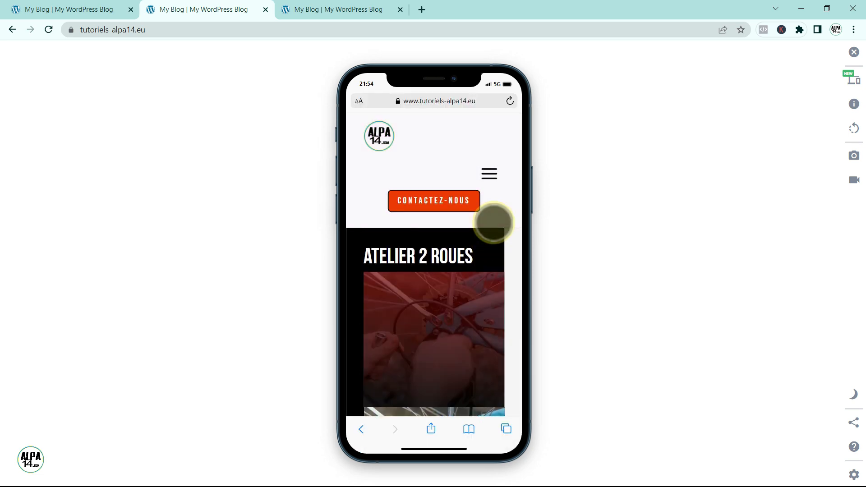
# Open and close the mobile menu in the phone simulator, and recheck the header while scrolling down and back up
pyautogui.click(490, 175)
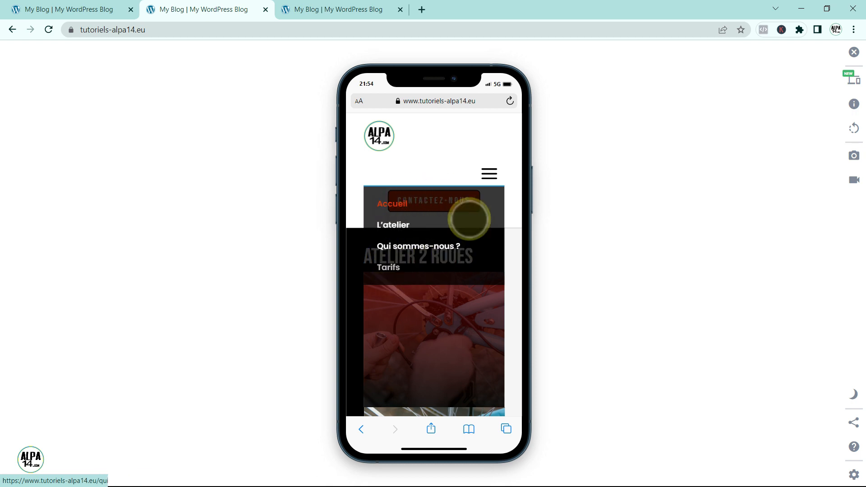
pyautogui.click(490, 174)
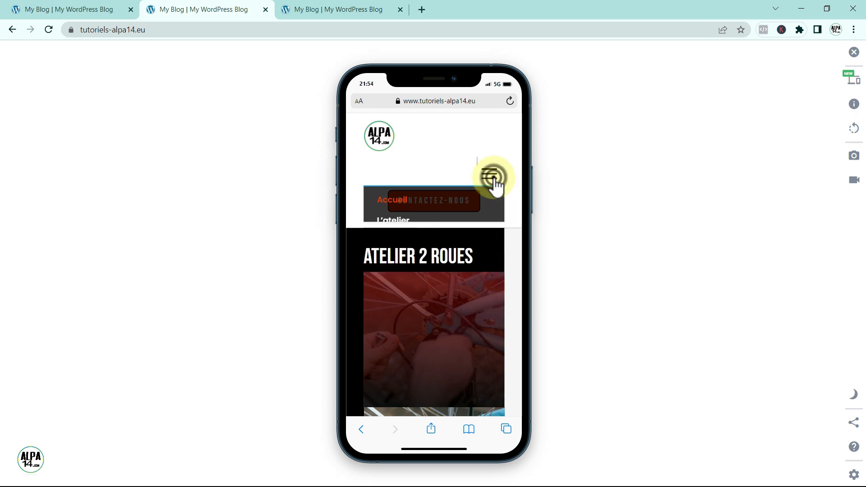
pyautogui.scroll(-5, 492, 203)
pyautogui.scroll(-3, 491, 207)
pyautogui.scroll(10, 485, 203)
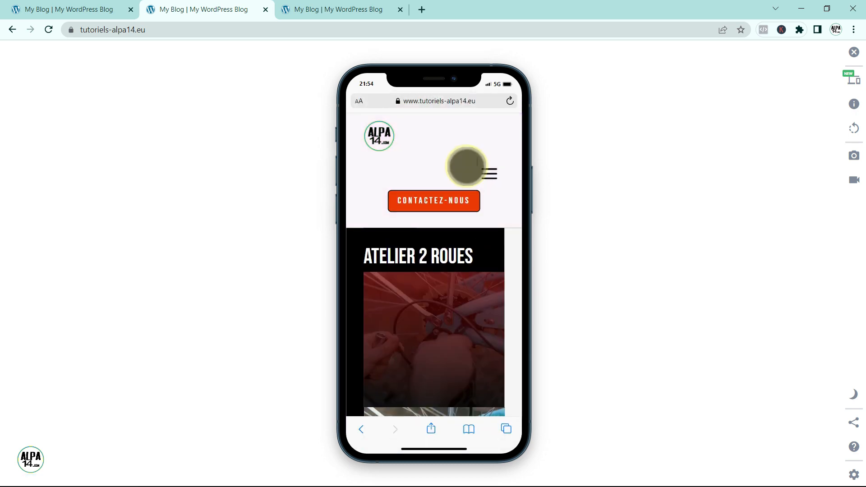
# Switch to the tablet simulator page and examine the published header's sticky behaviour and colours while scrolling, including its expanded menu
pyautogui.click(352, 13)
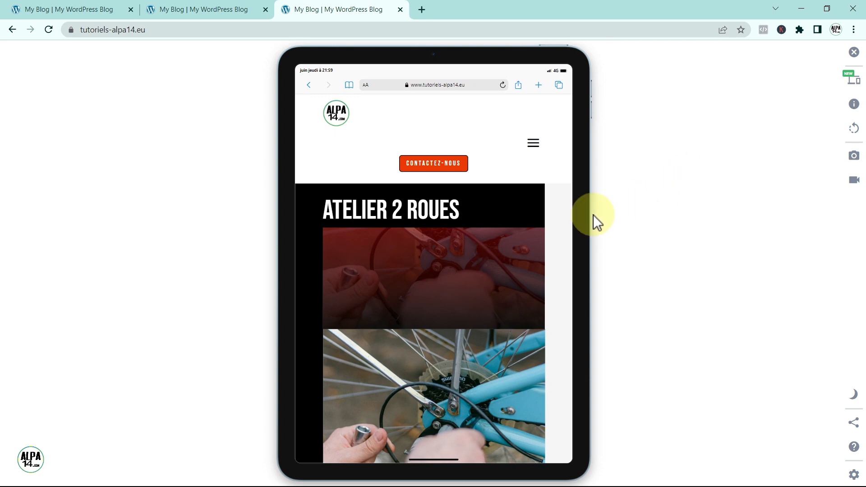
pyautogui.scroll(-8, 548, 236)
pyautogui.scroll(-3, 548, 236)
pyautogui.scroll(8, 547, 236)
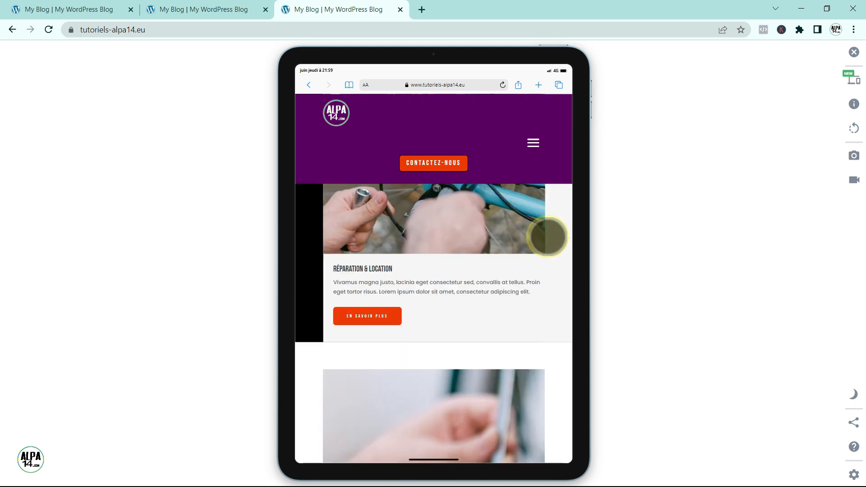
pyautogui.scroll(-2, 548, 237)
pyautogui.scroll(5, 548, 236)
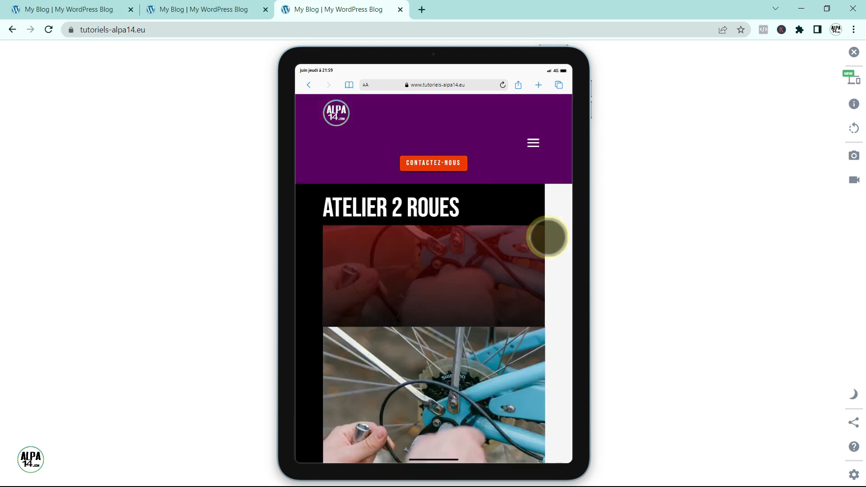
pyautogui.click(533, 145)
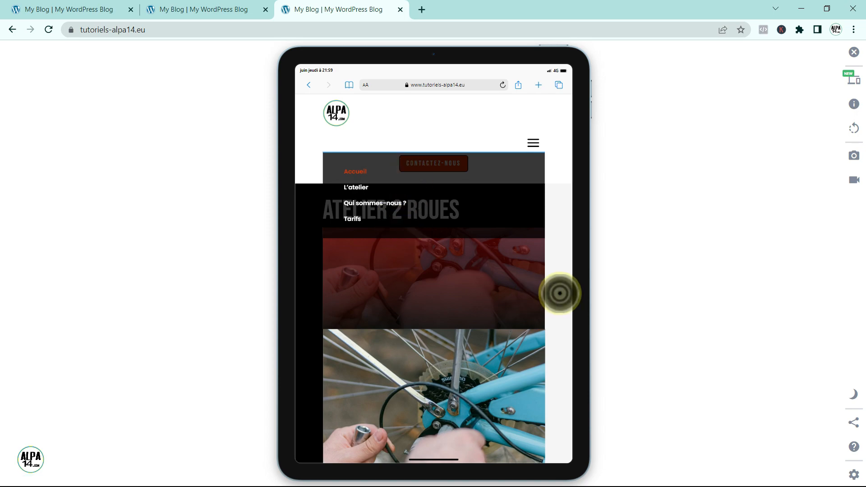
pyautogui.scroll(-1, 560, 293)
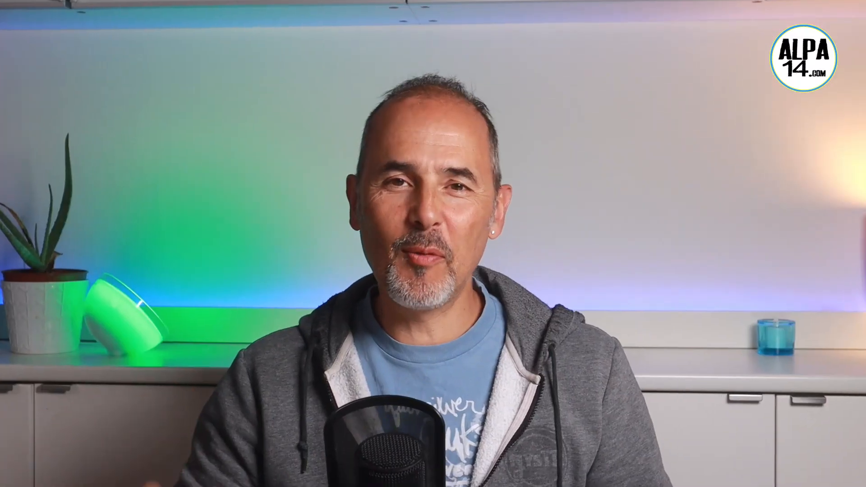